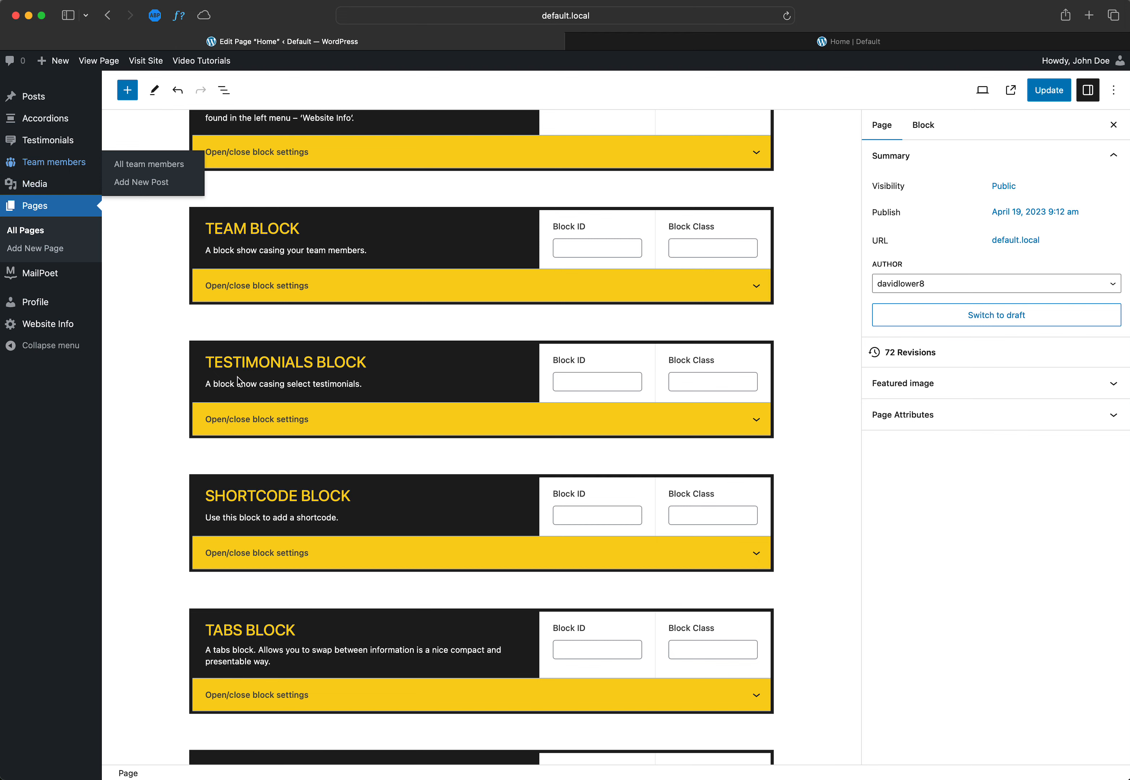
click(388, 374)
click(350, 369)
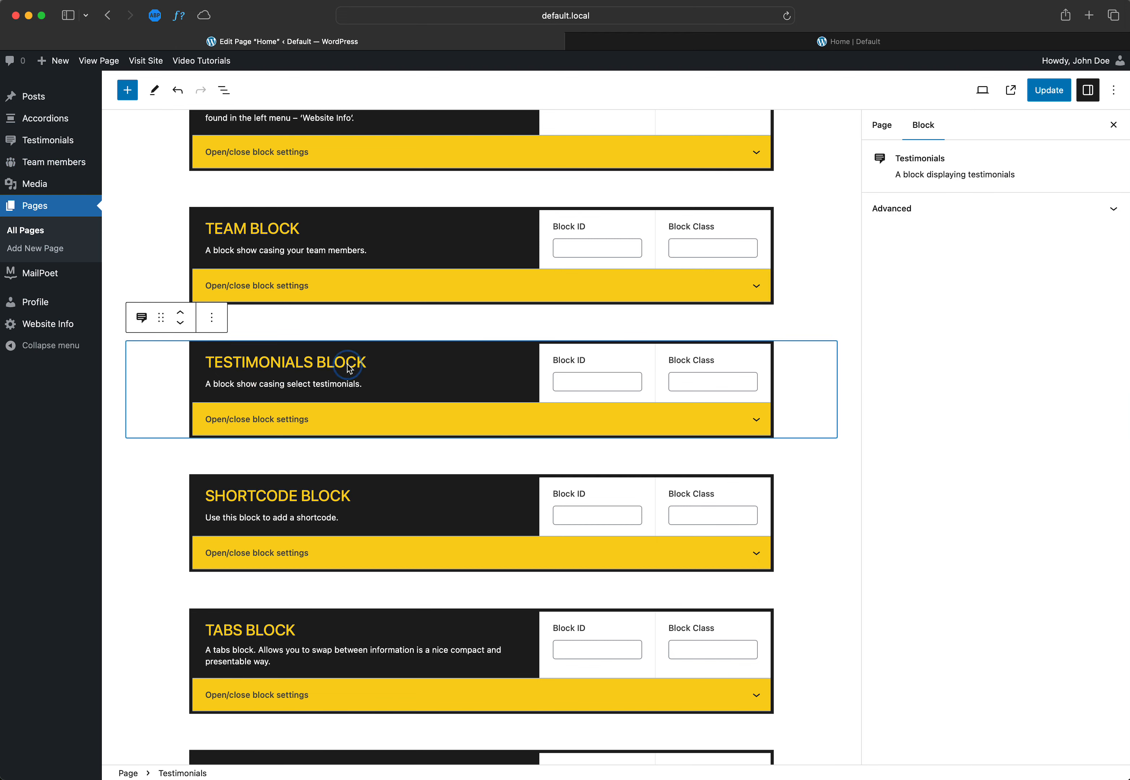
triple_click(349, 368)
mouse_move(57, 146)
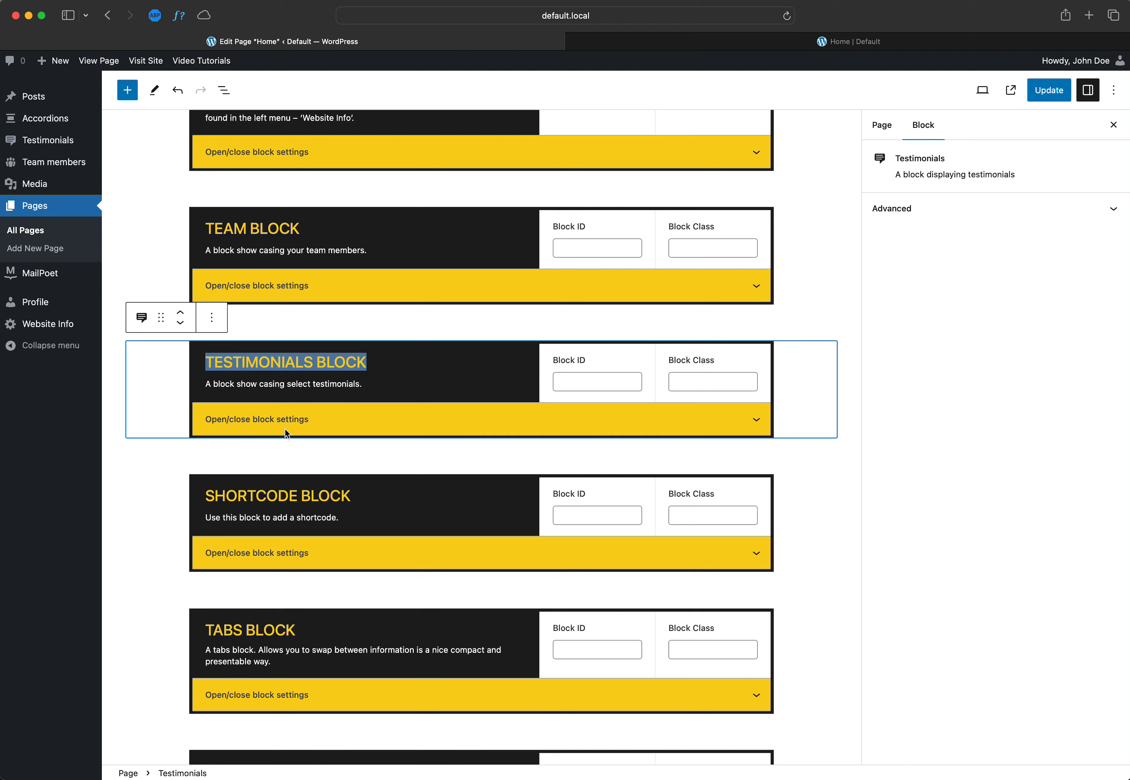
click(362, 381)
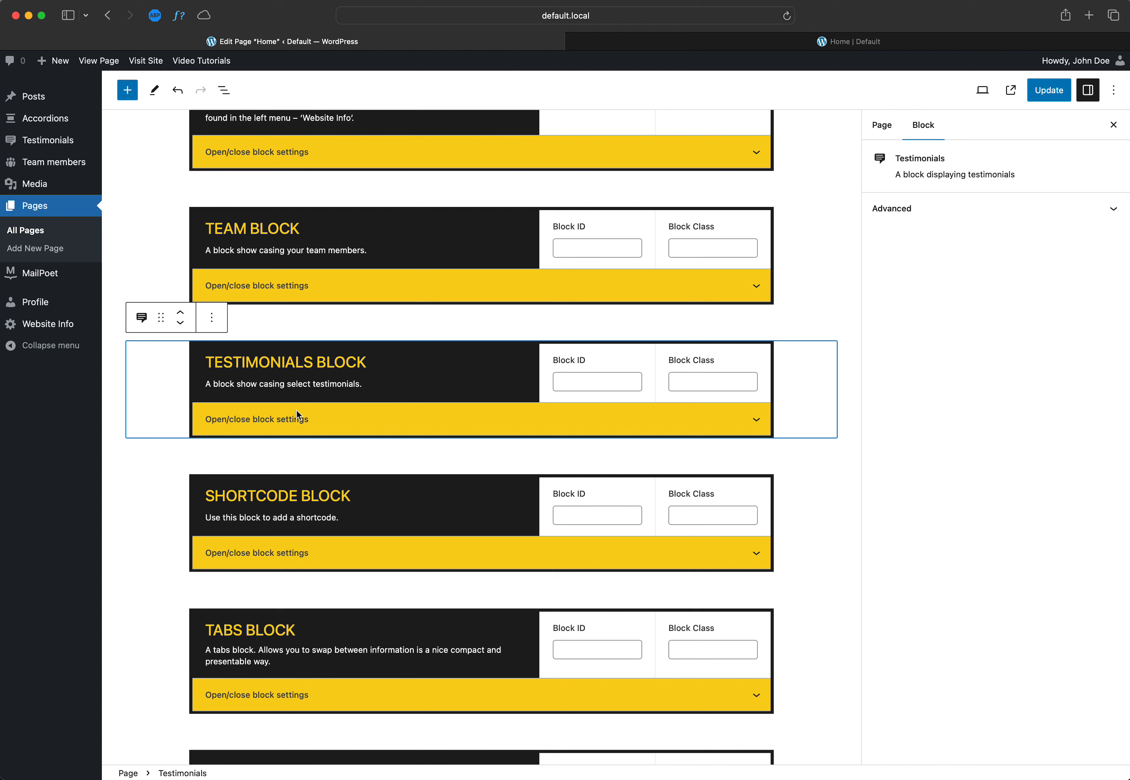
click(399, 371)
Step: Open the testimonials list and show the Pages list in a duplicate of that browser tab
click(75, 147)
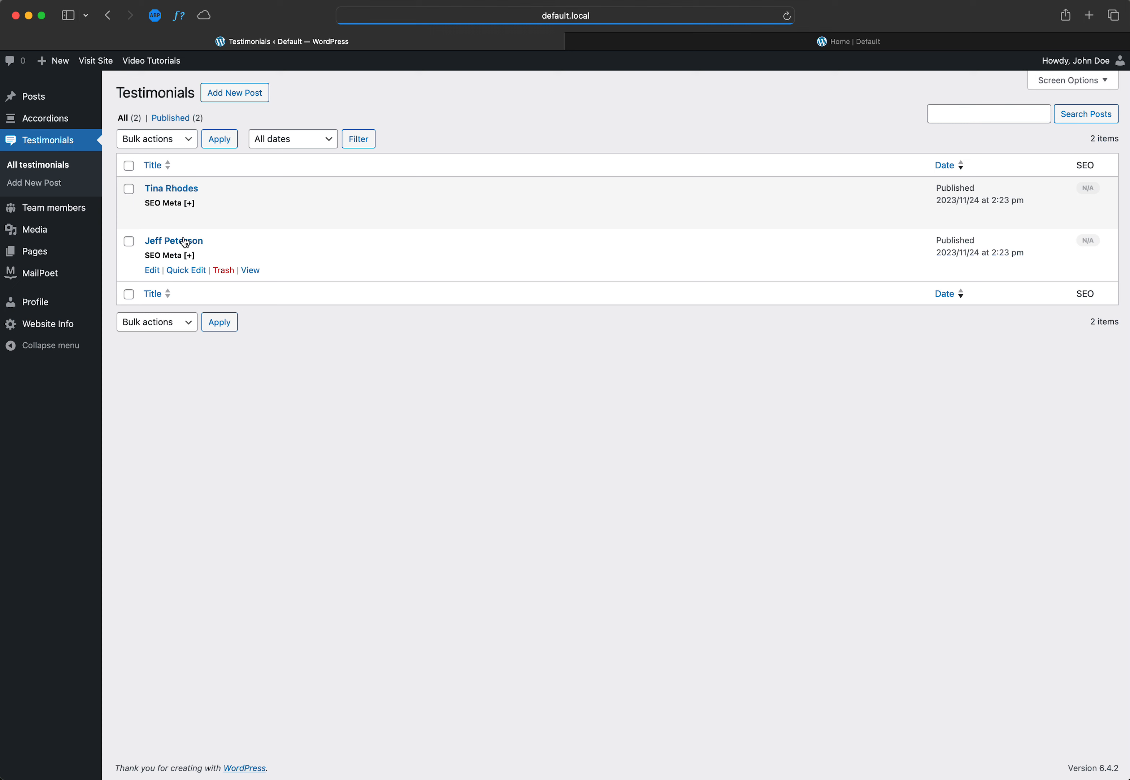
right_click(388, 46)
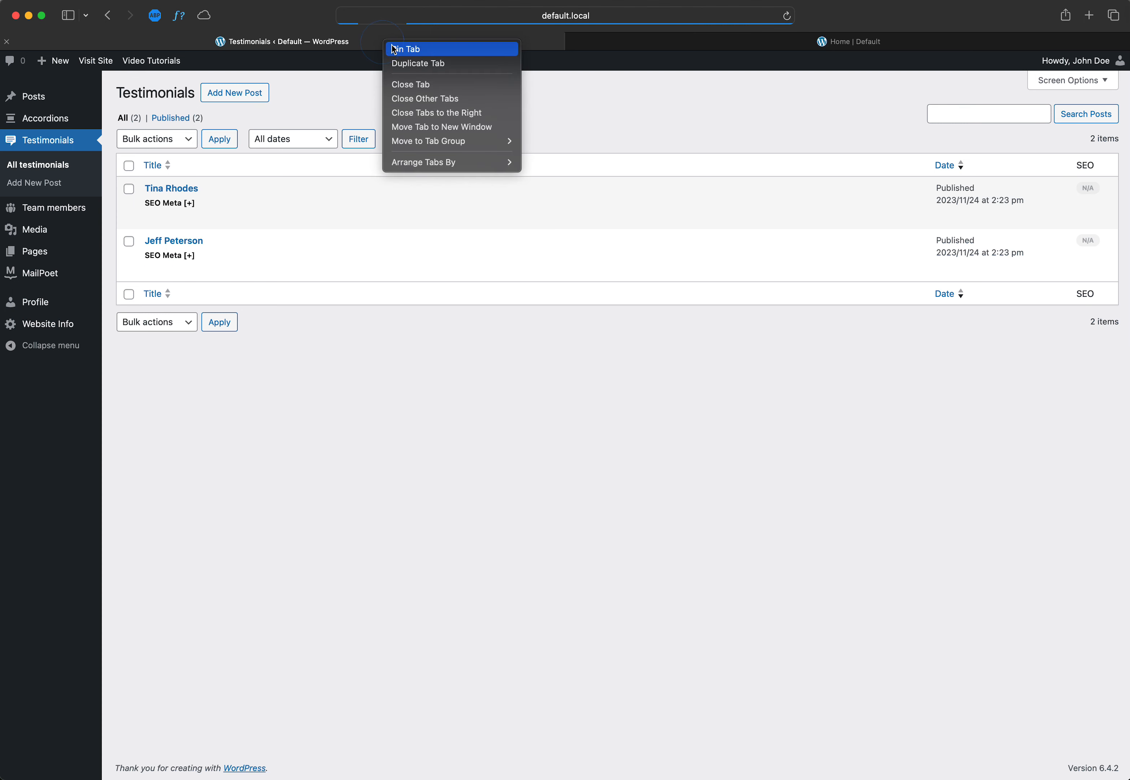
click(417, 64)
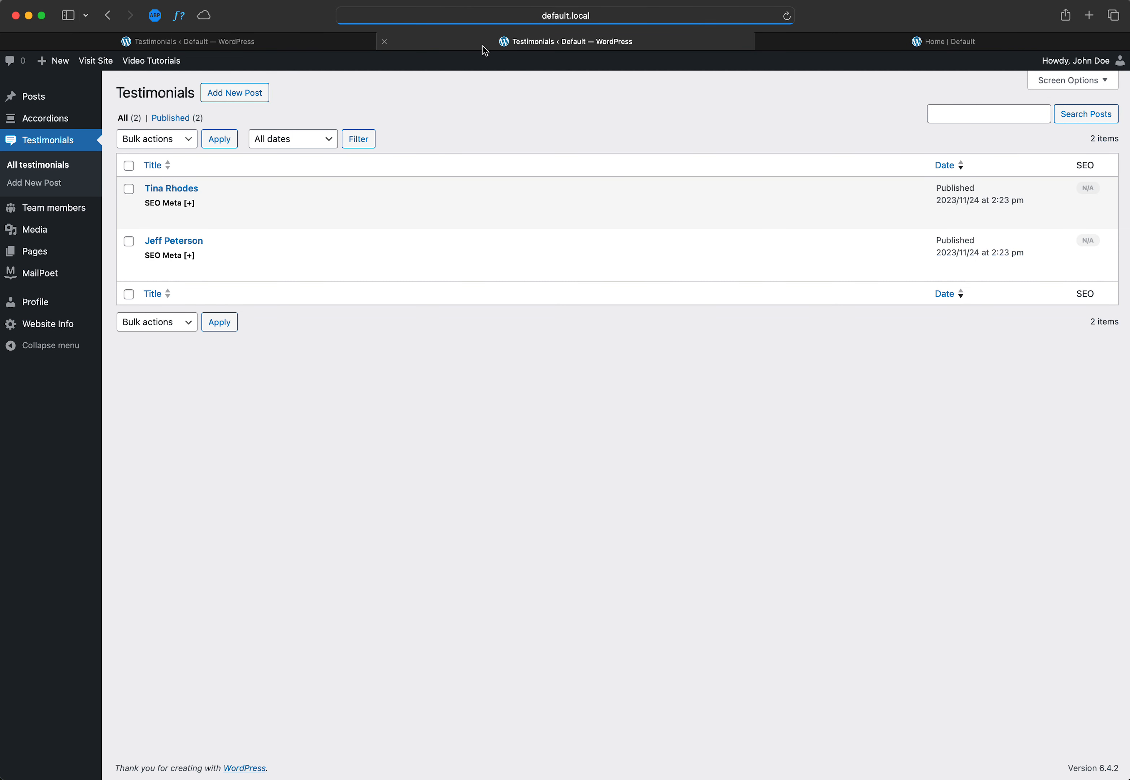
click(41, 256)
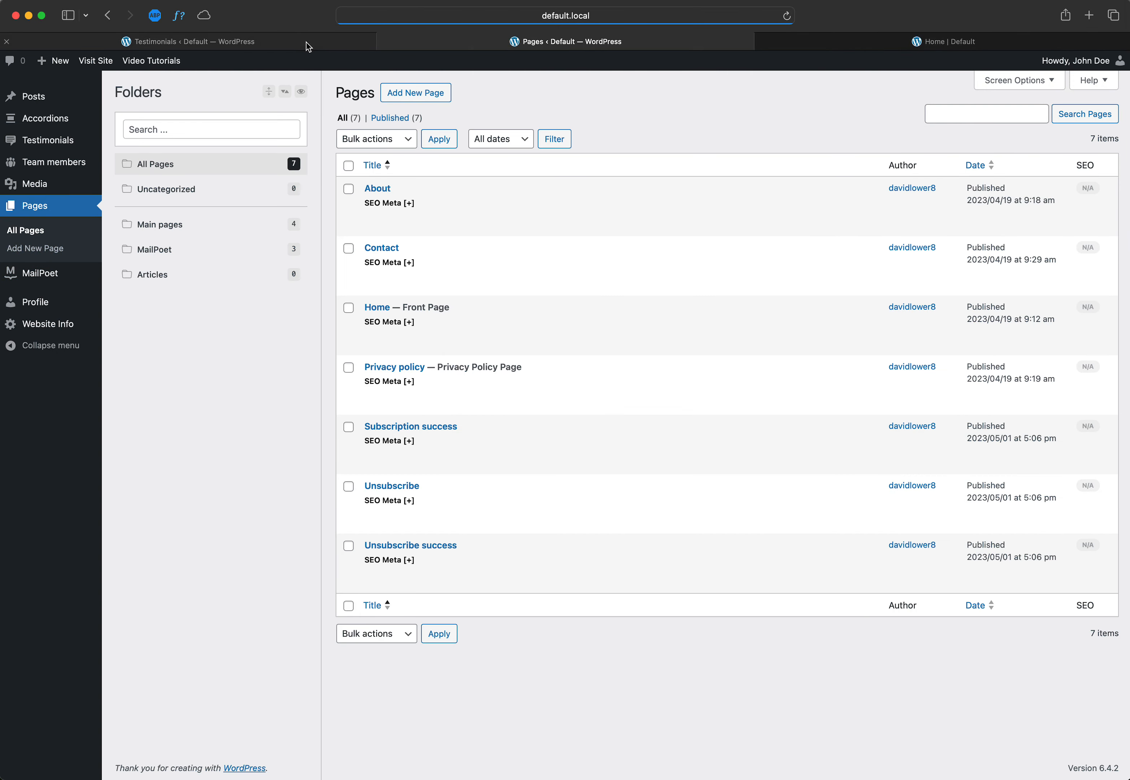
Step: Look through the open Testimonials, Pages and front-end Home tabs
click(320, 45)
click(433, 45)
click(317, 47)
click(476, 42)
click(896, 47)
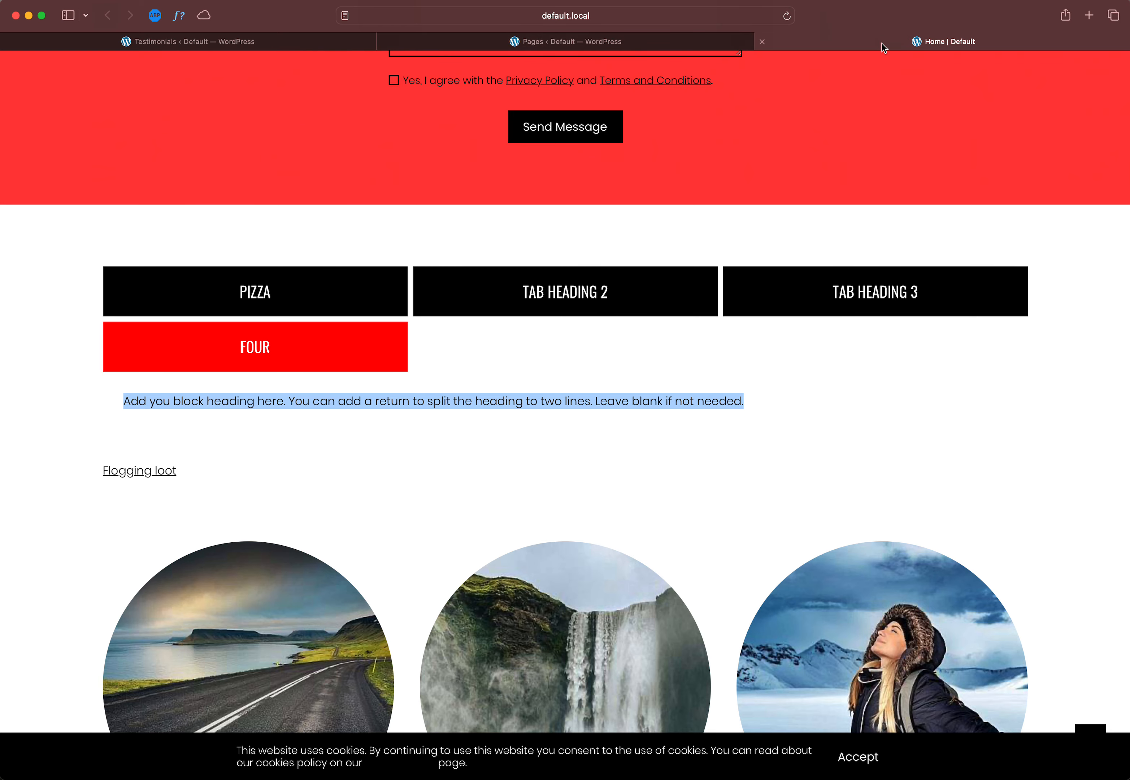
click(270, 44)
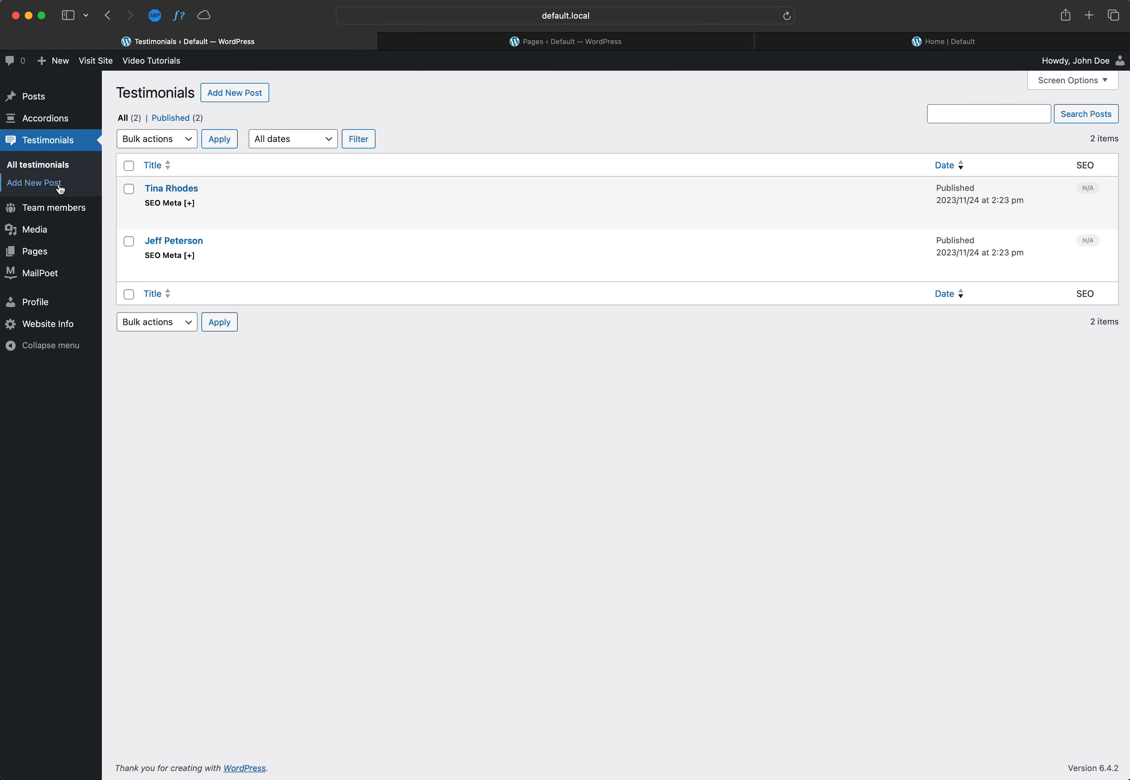
Step: Open the Home page for editing and expand the Testimonials block's settings
click(665, 41)
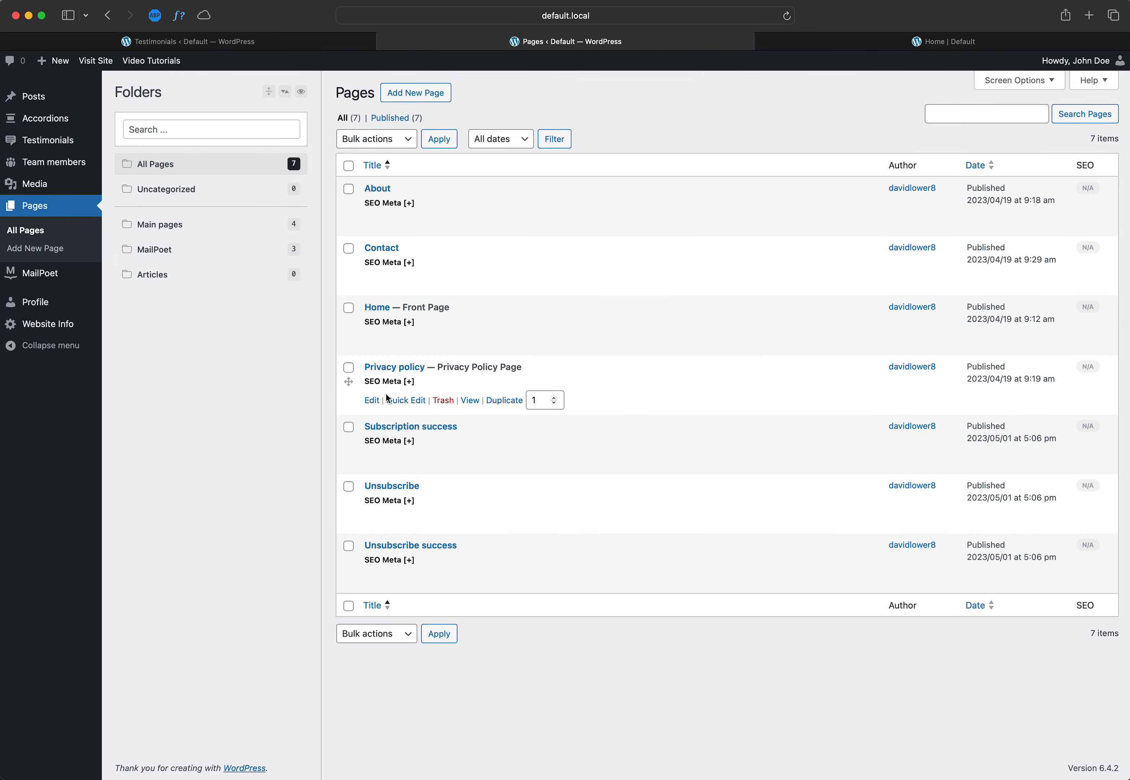
click(369, 342)
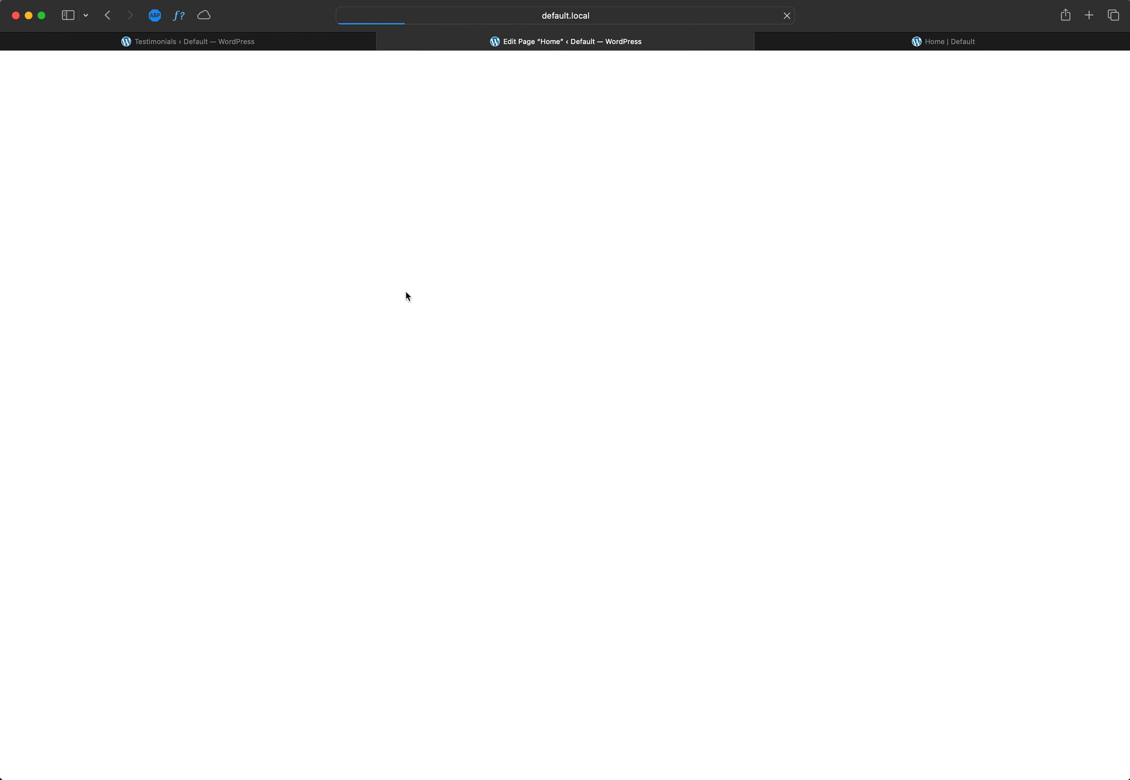
scroll(537, 404, down, 10)
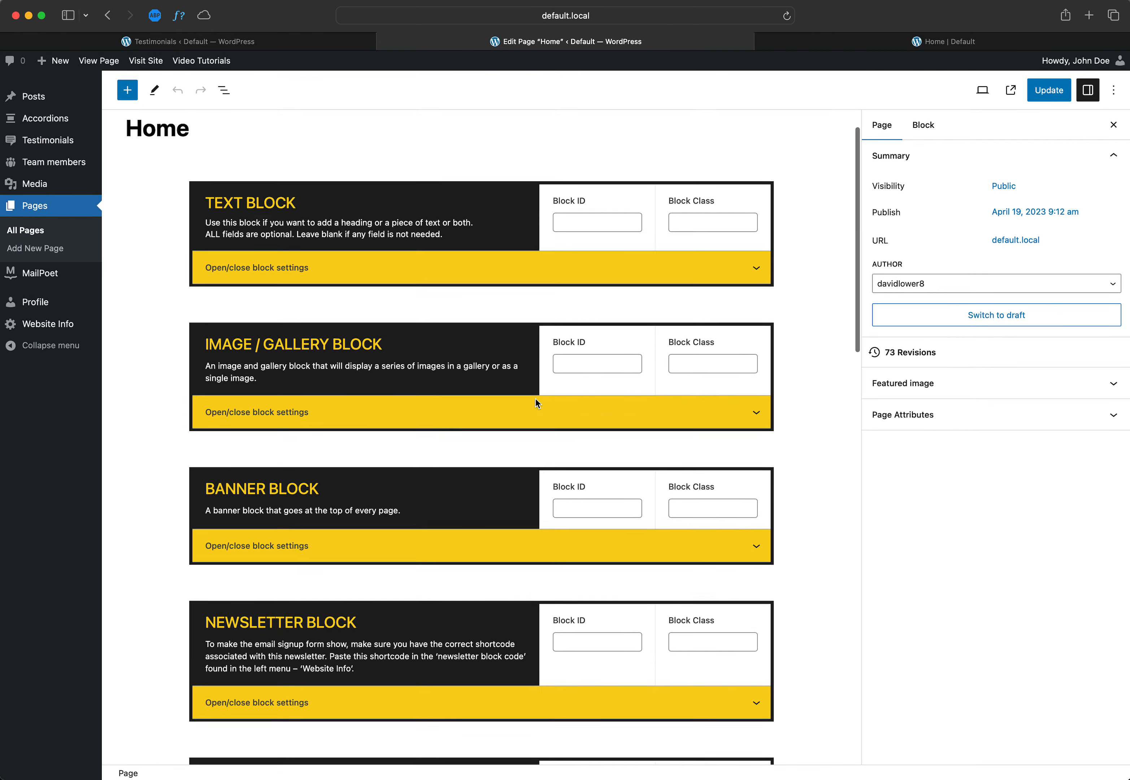
scroll(535, 399, down, 4)
click(346, 438)
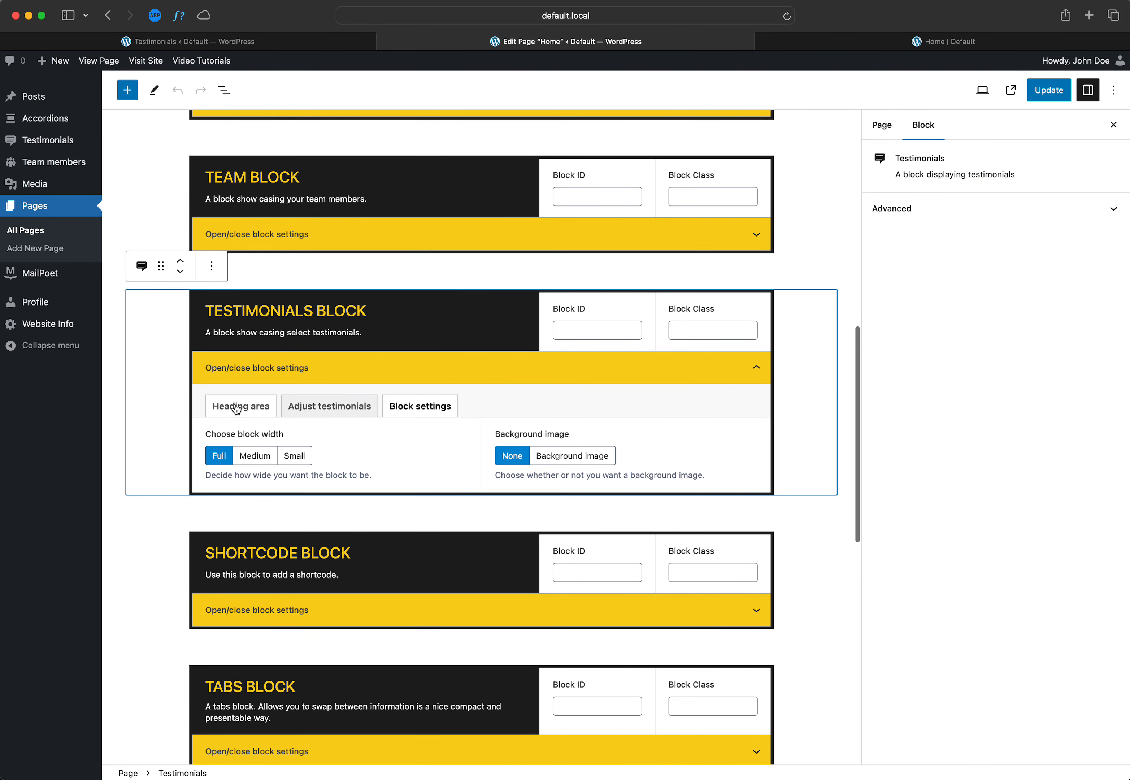
Step: Review the Testimonials block's heading area and set its background option to Background image
click(395, 411)
click(259, 412)
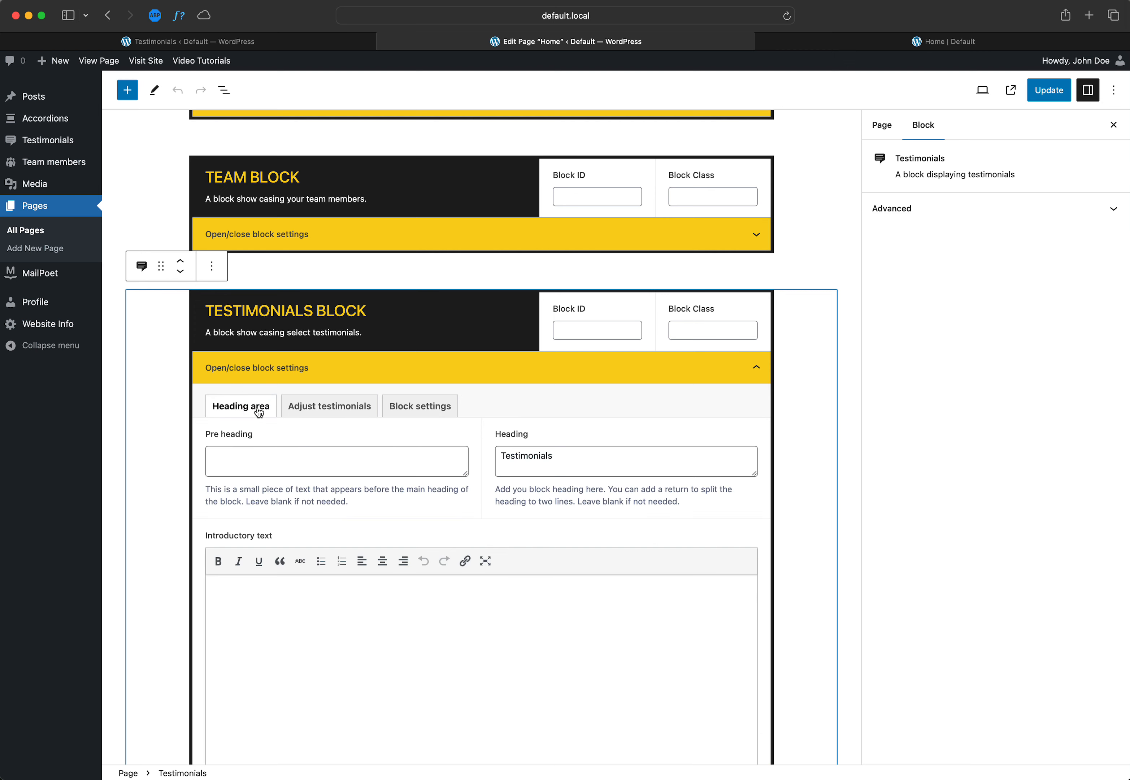
click(413, 412)
scroll(440, 456, down, 2)
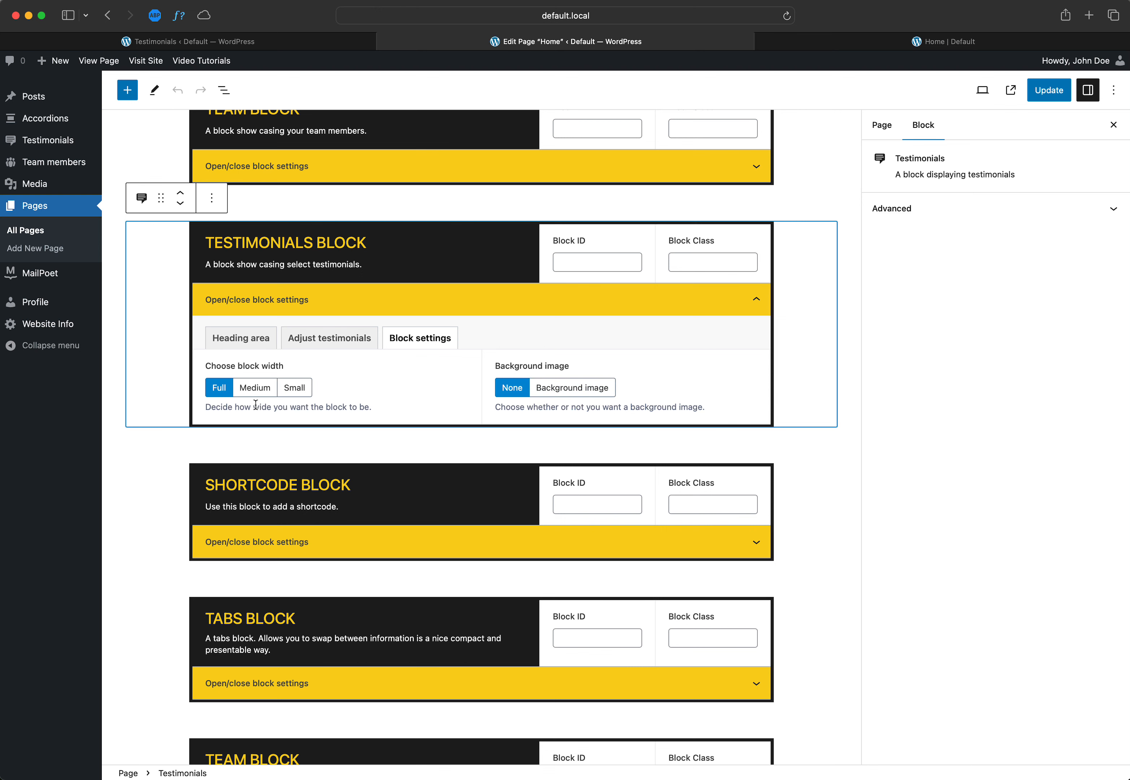
click(598, 391)
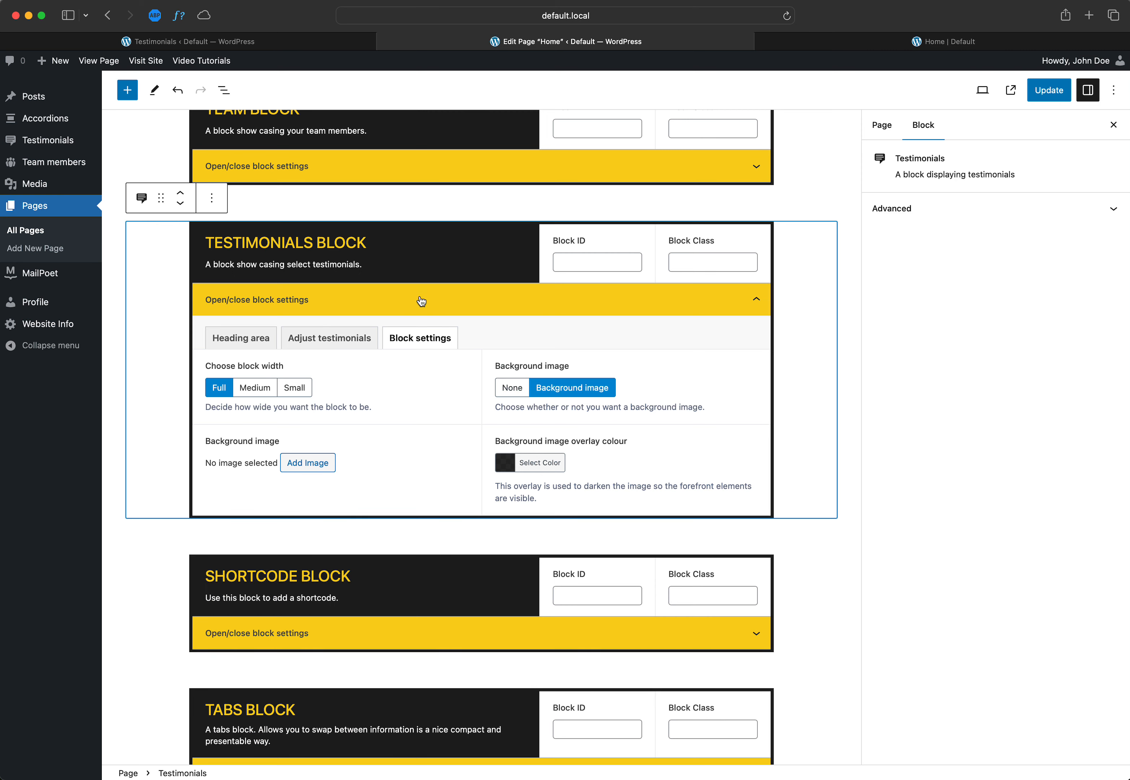
Step: Compare the Shortcode block's block settings and heading area with those of the Testimonials block, and collapse the Shortcode block
click(352, 629)
click(404, 666)
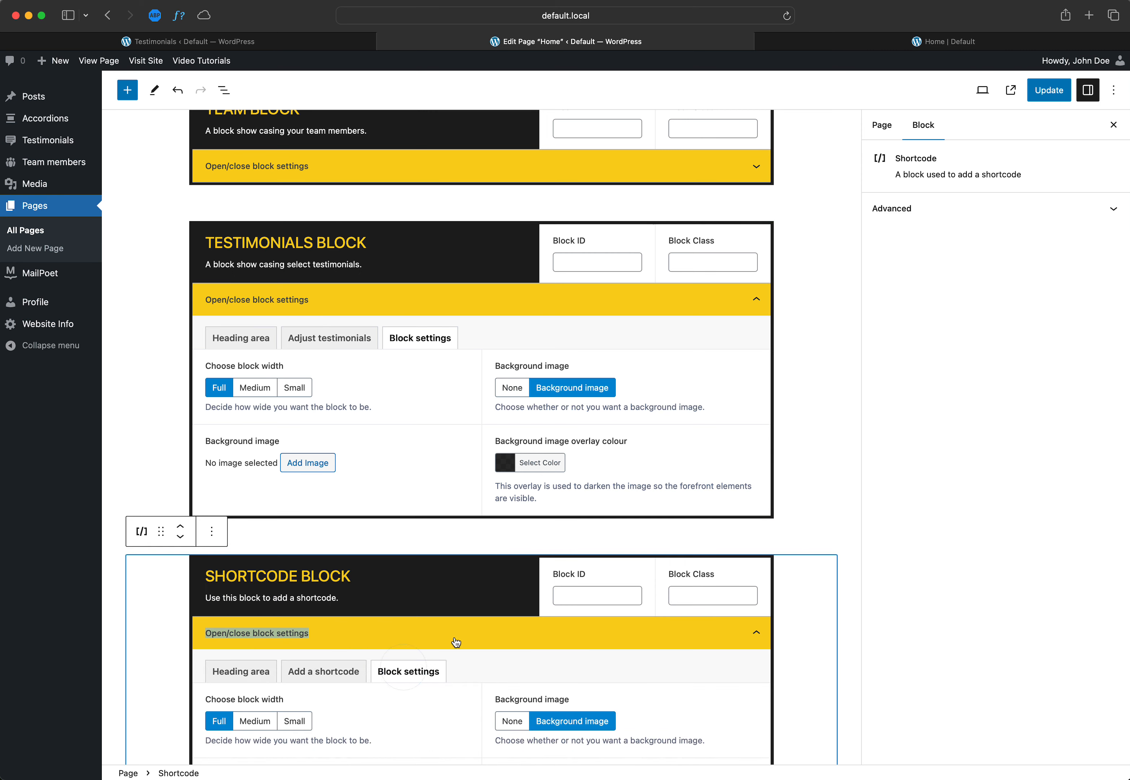
scroll(457, 641, down, 5)
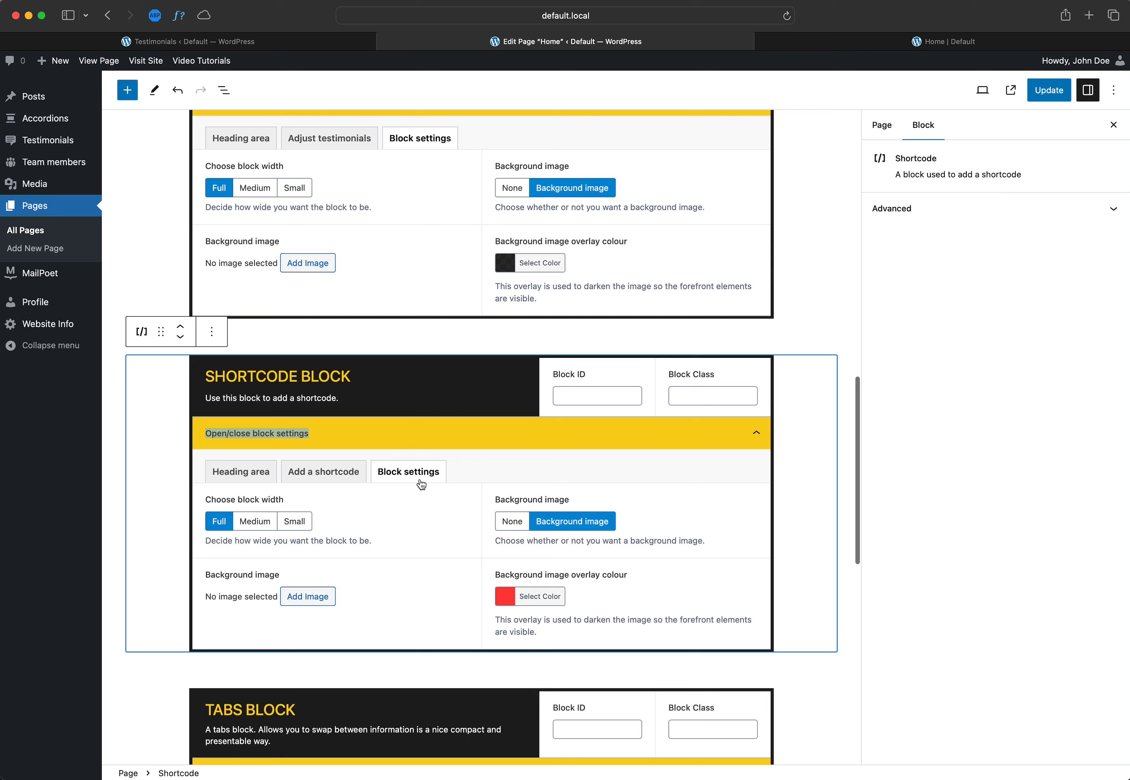
scroll(438, 271, up, 5)
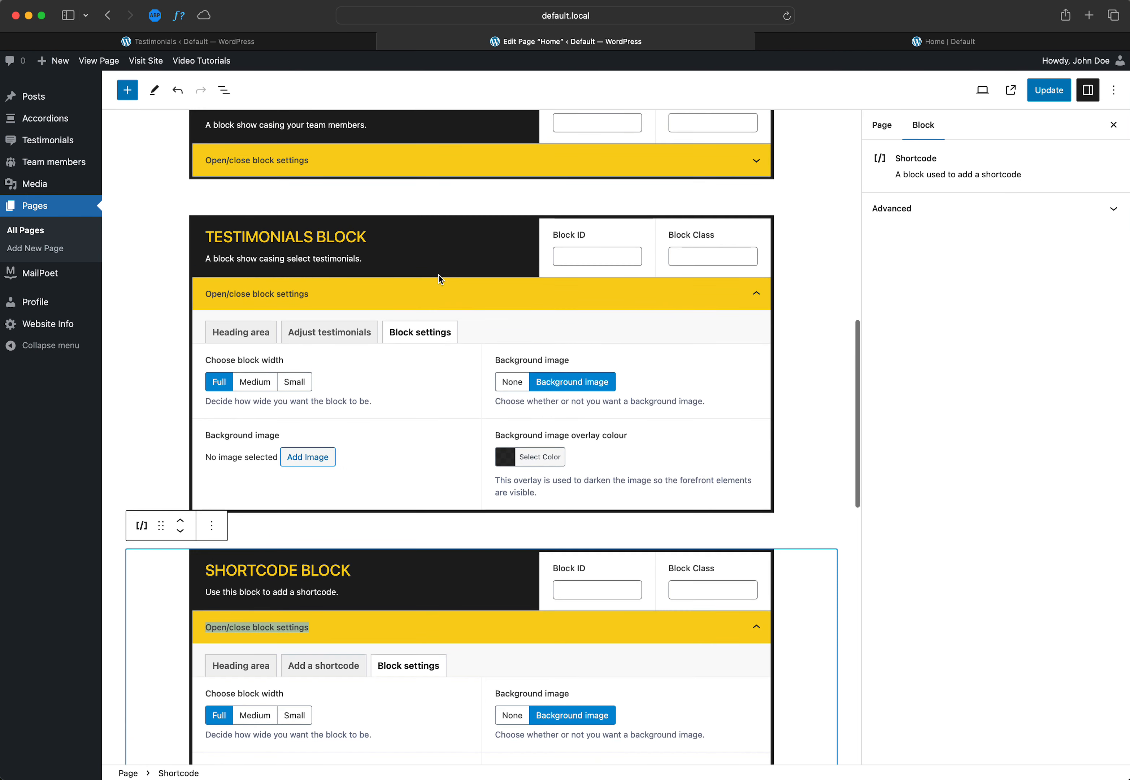
click(239, 339)
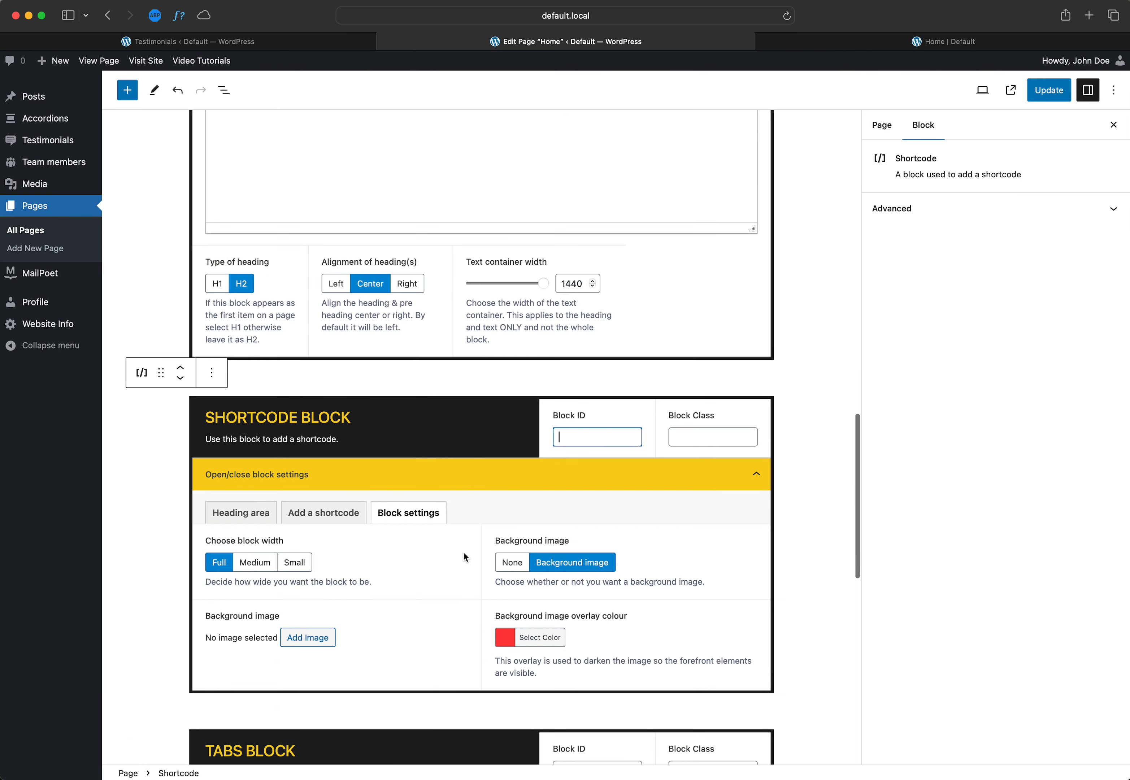
click(249, 513)
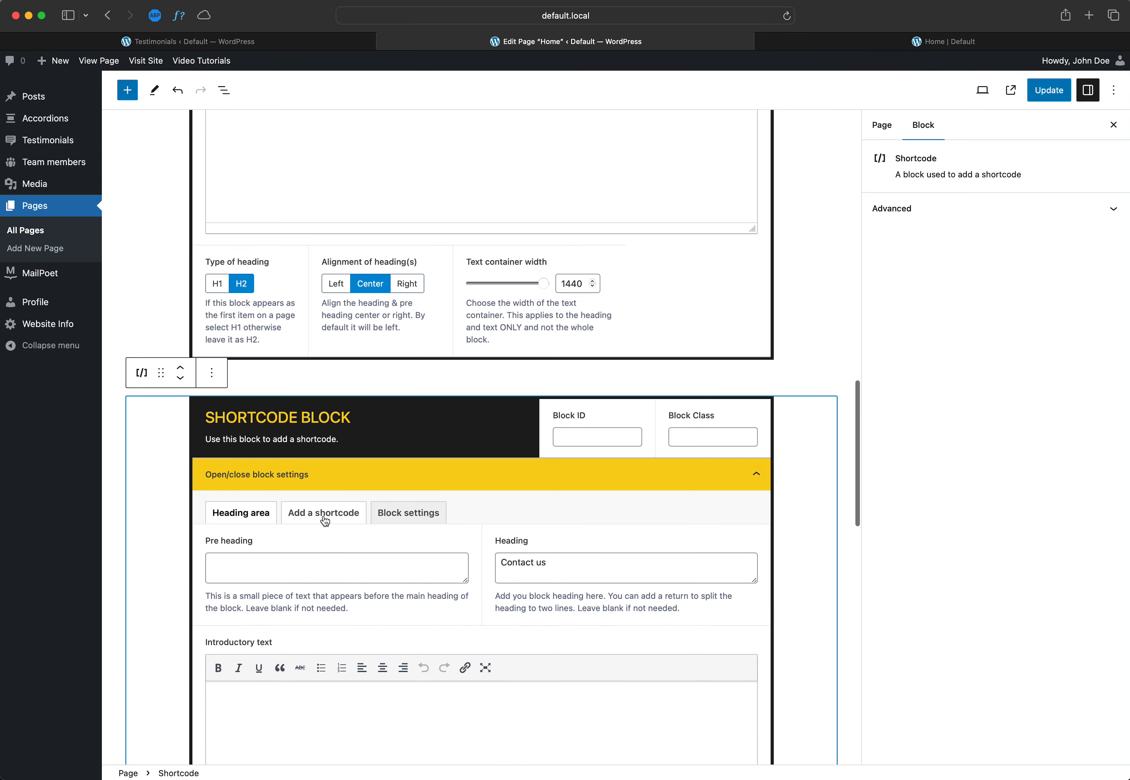
scroll(325, 521, up, 4)
scroll(326, 521, down, 1)
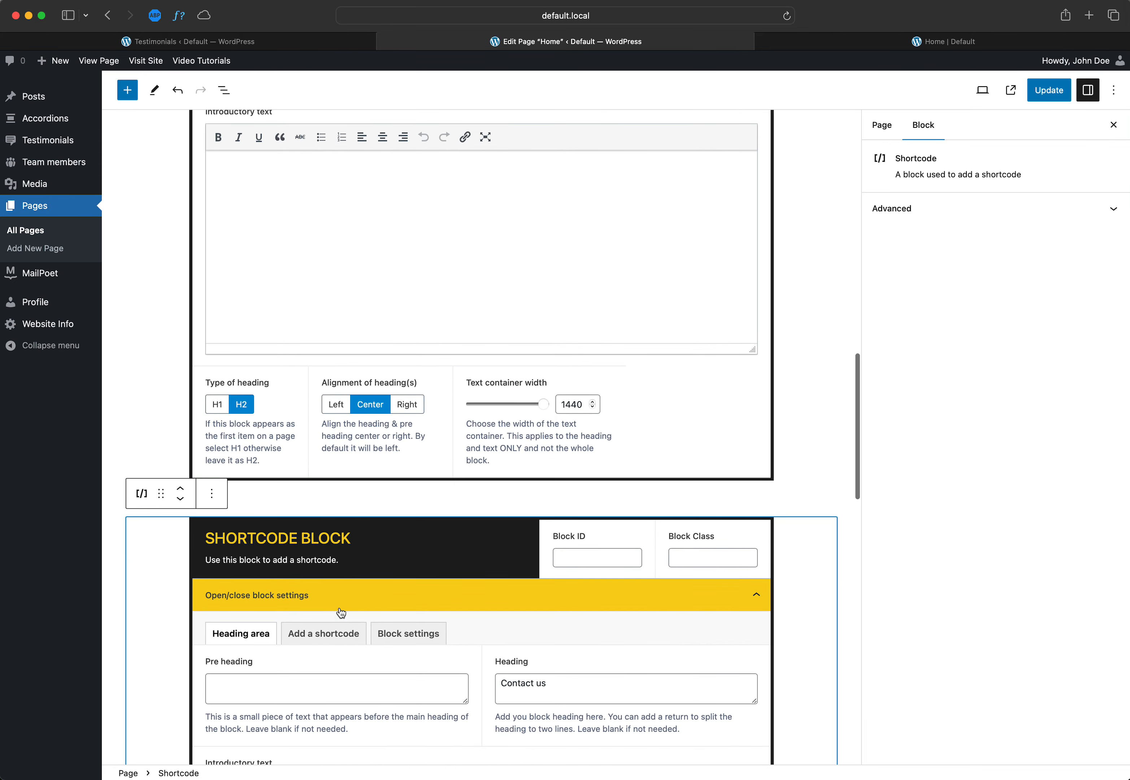
click(341, 614)
Step: Show the Testimonials block's options for choosing specific testimonials and compare the available entries with the testimonials list
scroll(341, 581, up, 5)
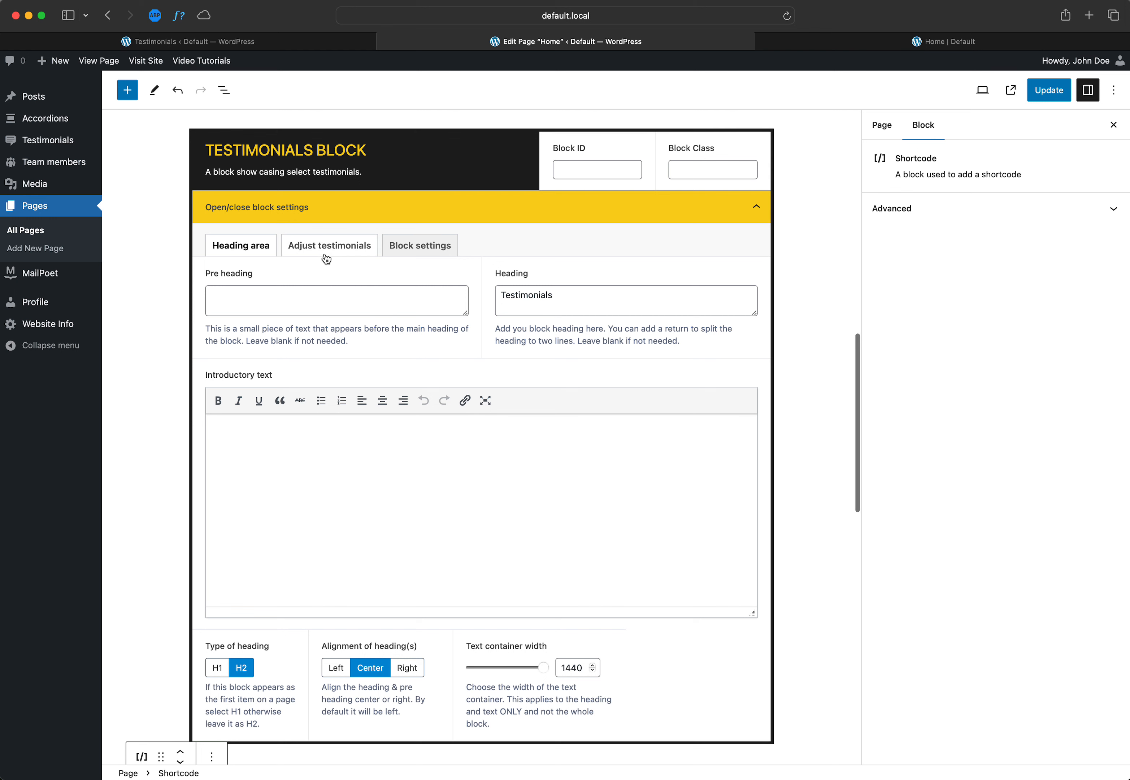
click(355, 253)
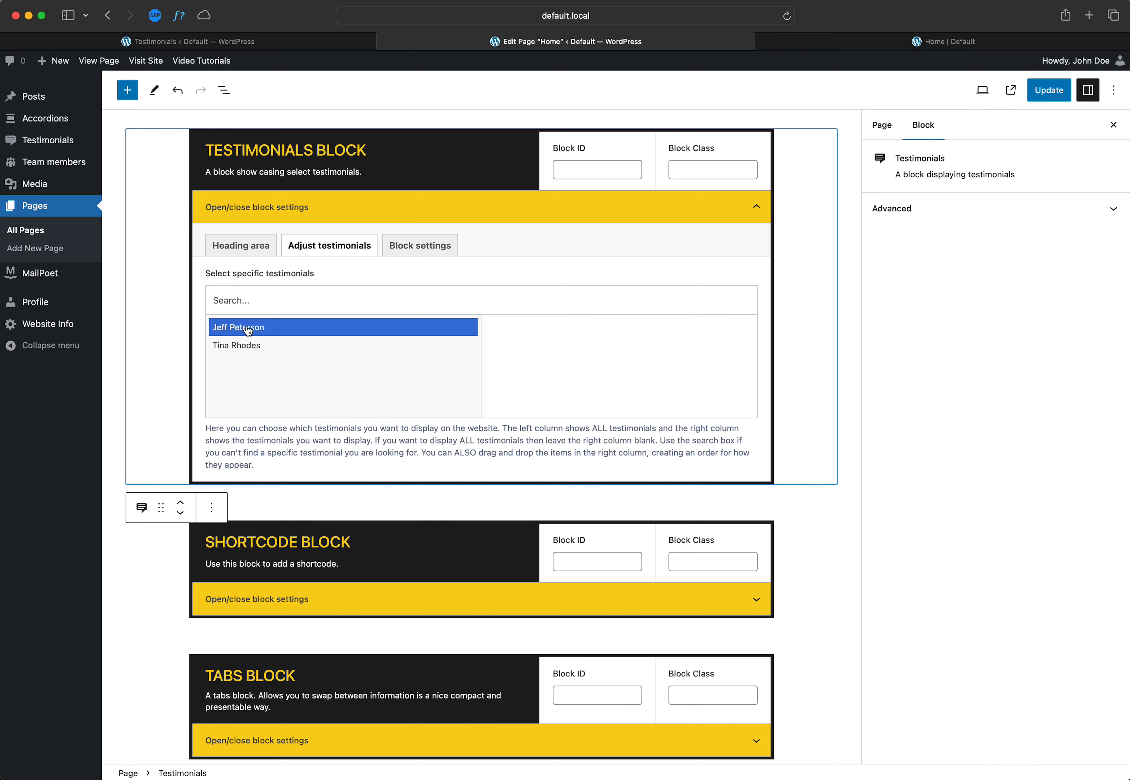
click(224, 42)
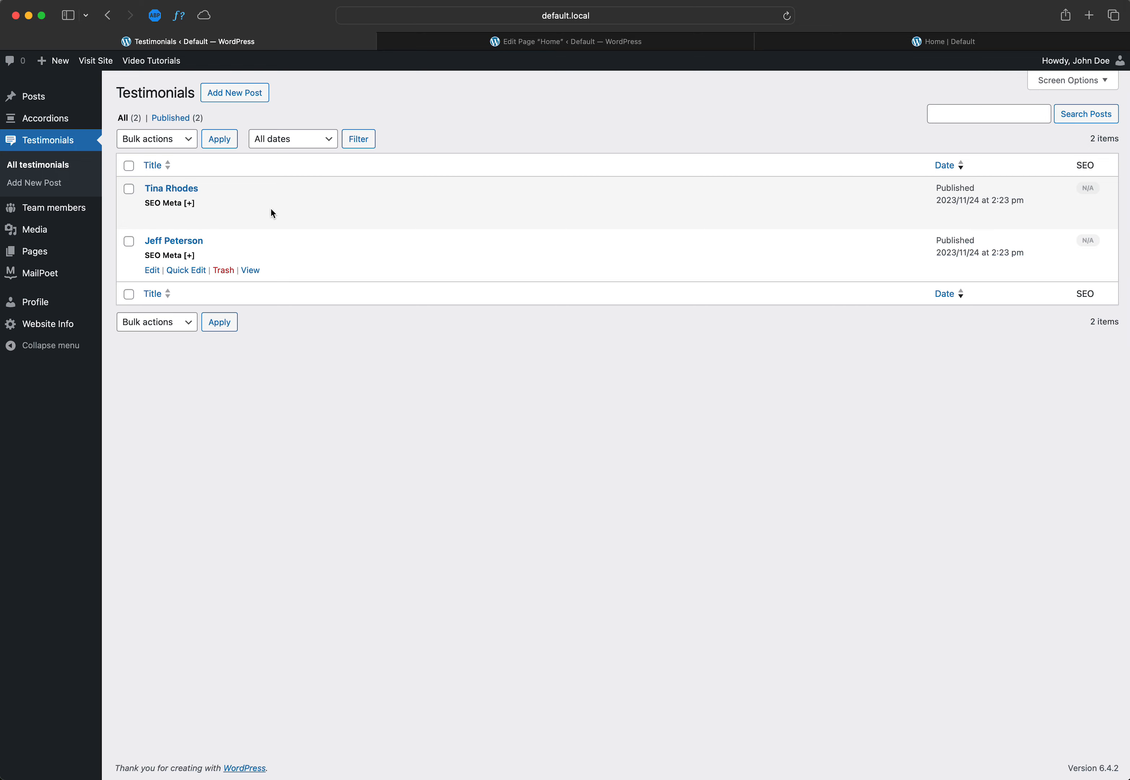
click(633, 44)
click(346, 331)
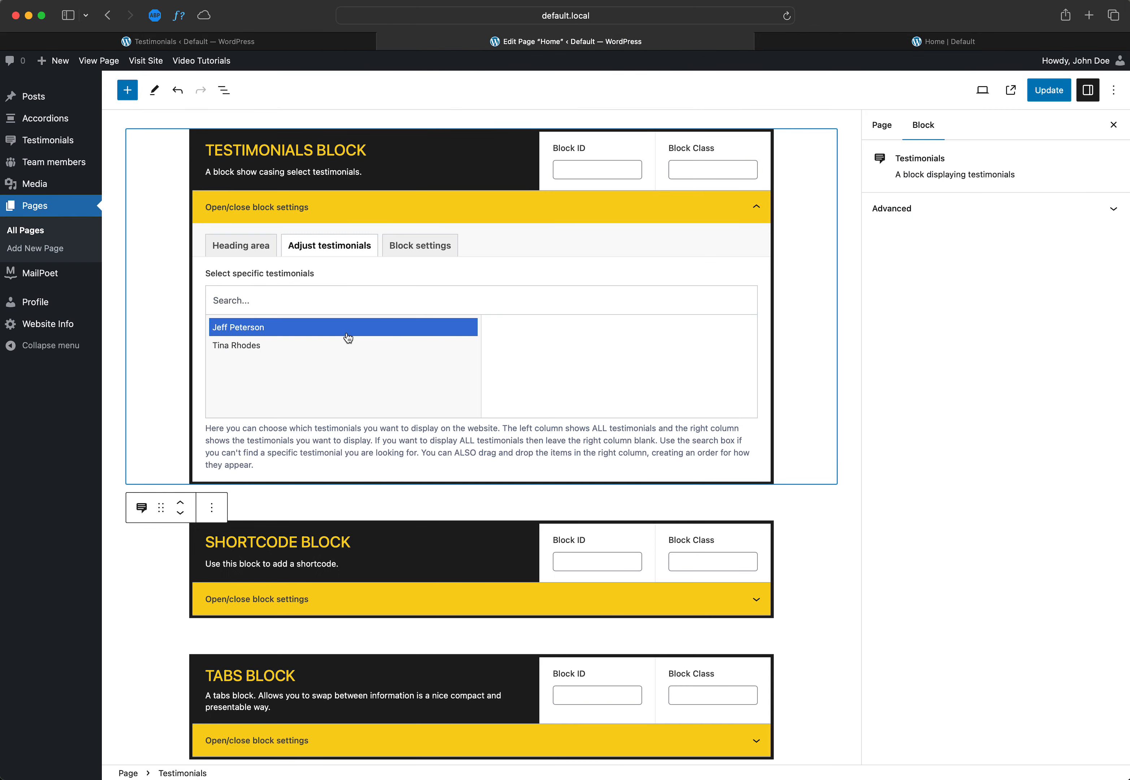
Step: Create a new testimonial post titled "Unicorn cheese"
click(273, 44)
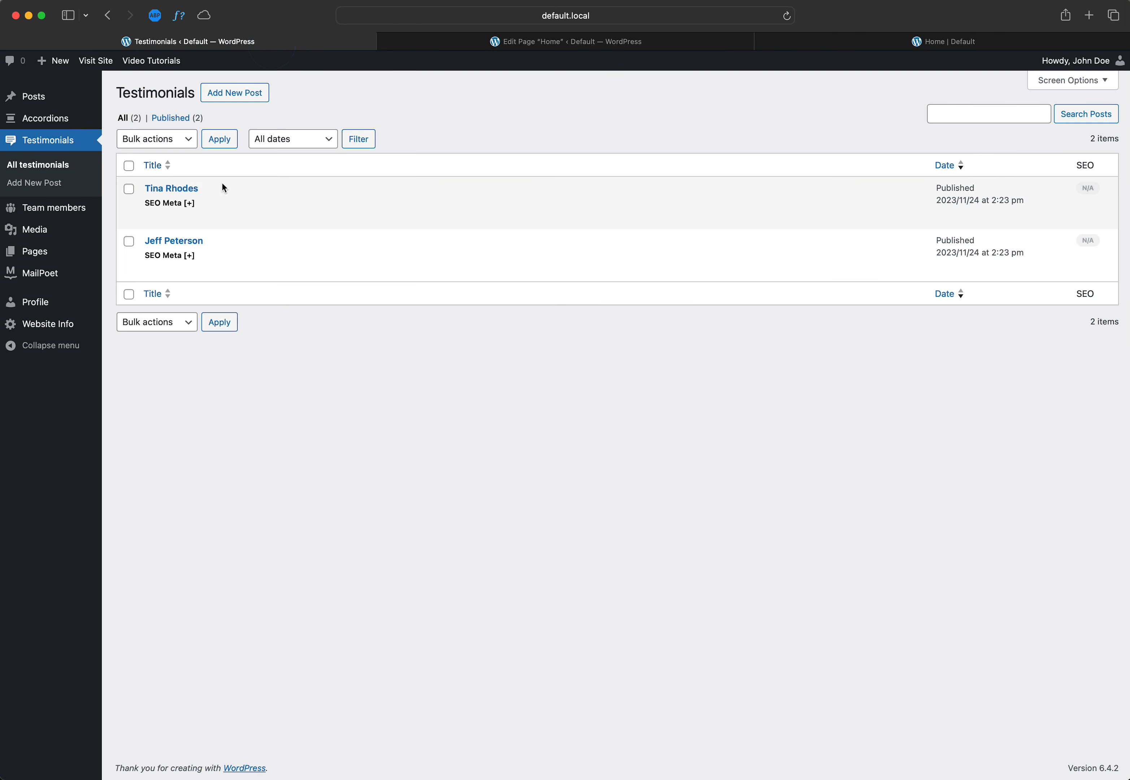
click(233, 95)
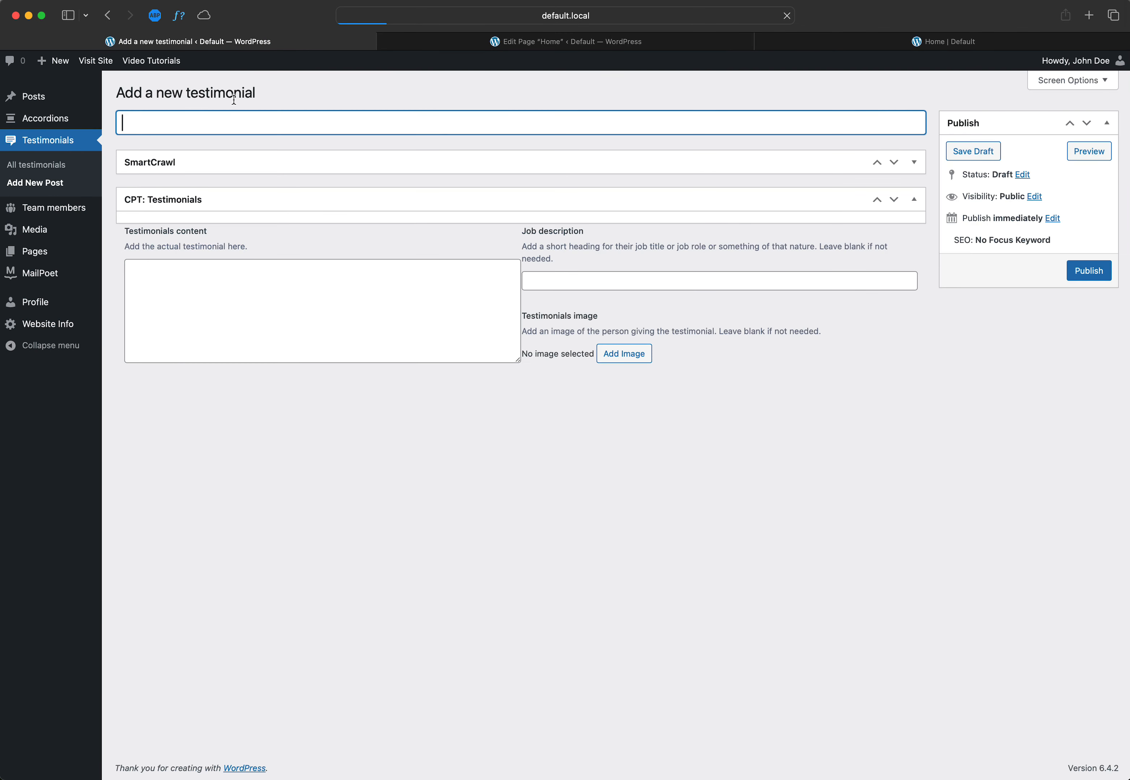
text(Unic)
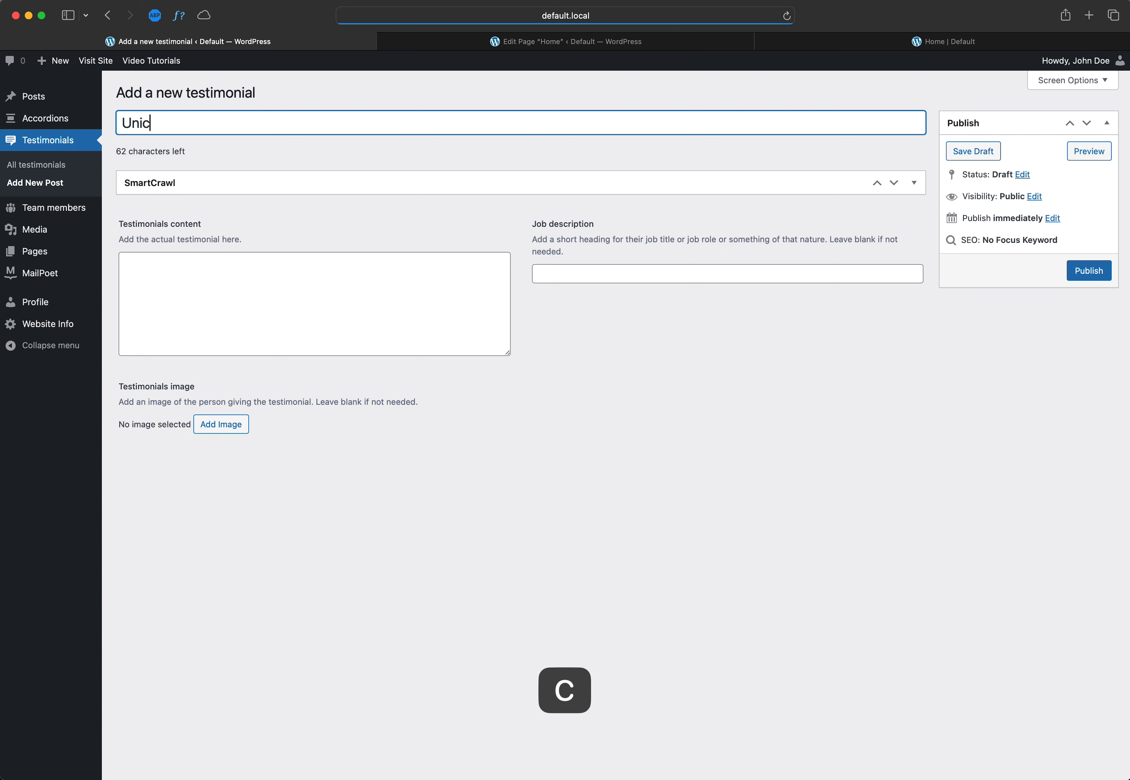
text(orn cheese)
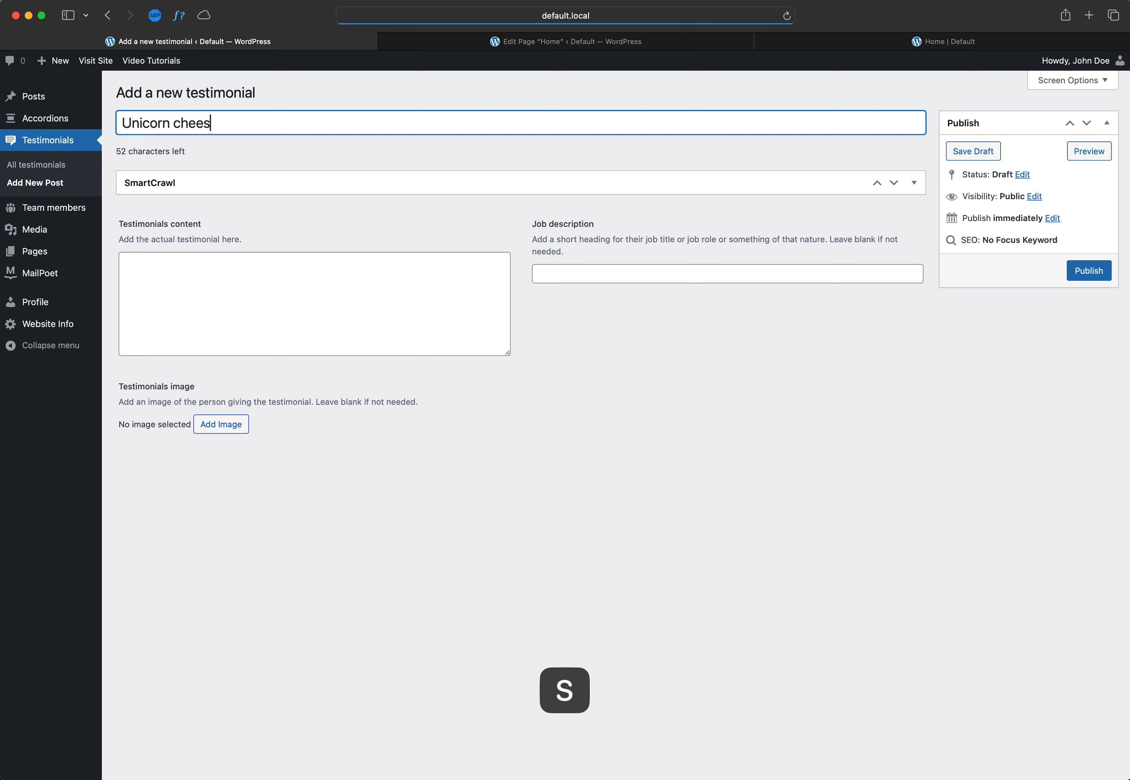
Step: Fill the testimonial content with three pasted copies of the copied block heading placeholder text
click(221, 297)
text(Add you block heading here. You can add a return to split the heading to two lines. Leave blank if not needed.)
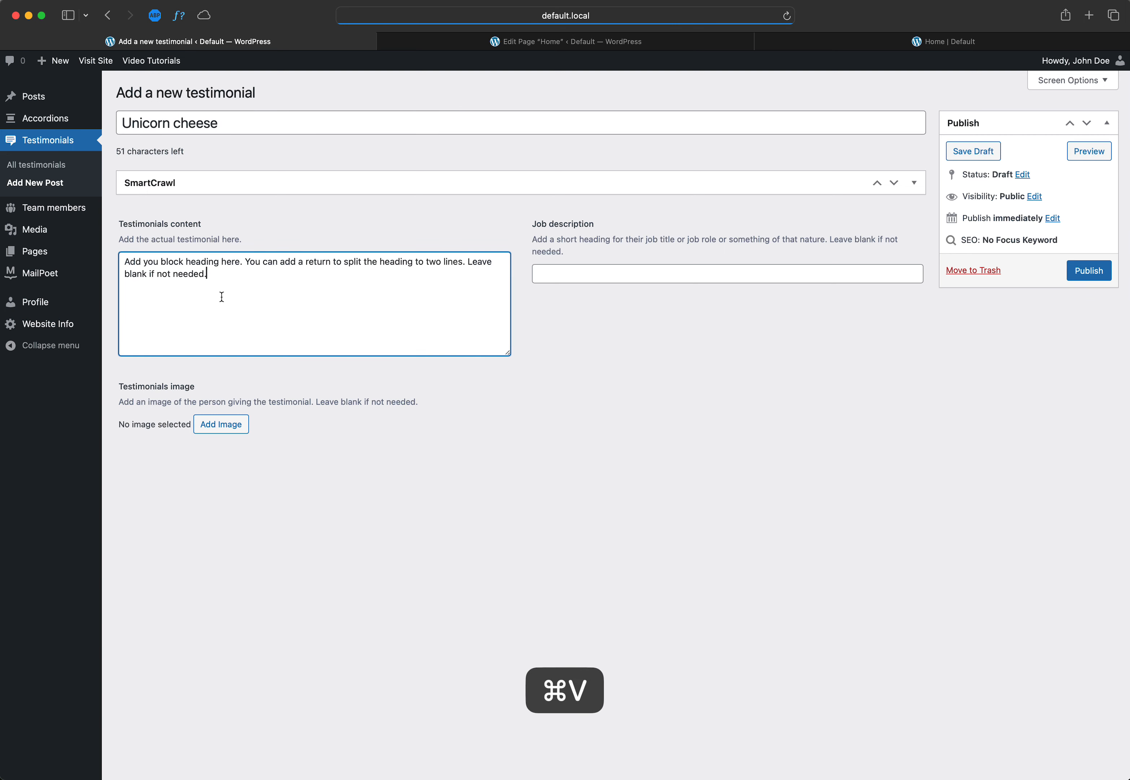
text(Add you block heading here. You can add a return to split the heading to two lines. Leave blank if not needed.)
text(Add you block heading here. You can add a return to split the heading to two lines. Leave blank if not needed.)
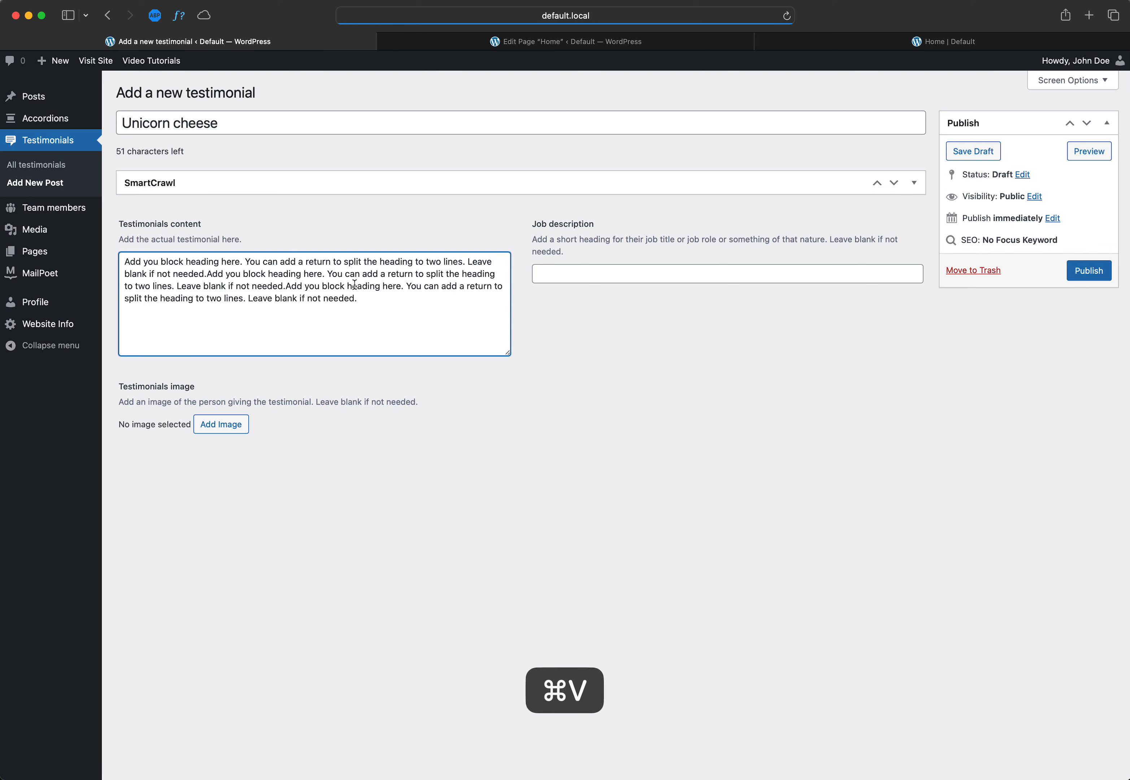
Step: Enter "Cheif" as the testimonial's job description
click(572, 278)
key(shift)
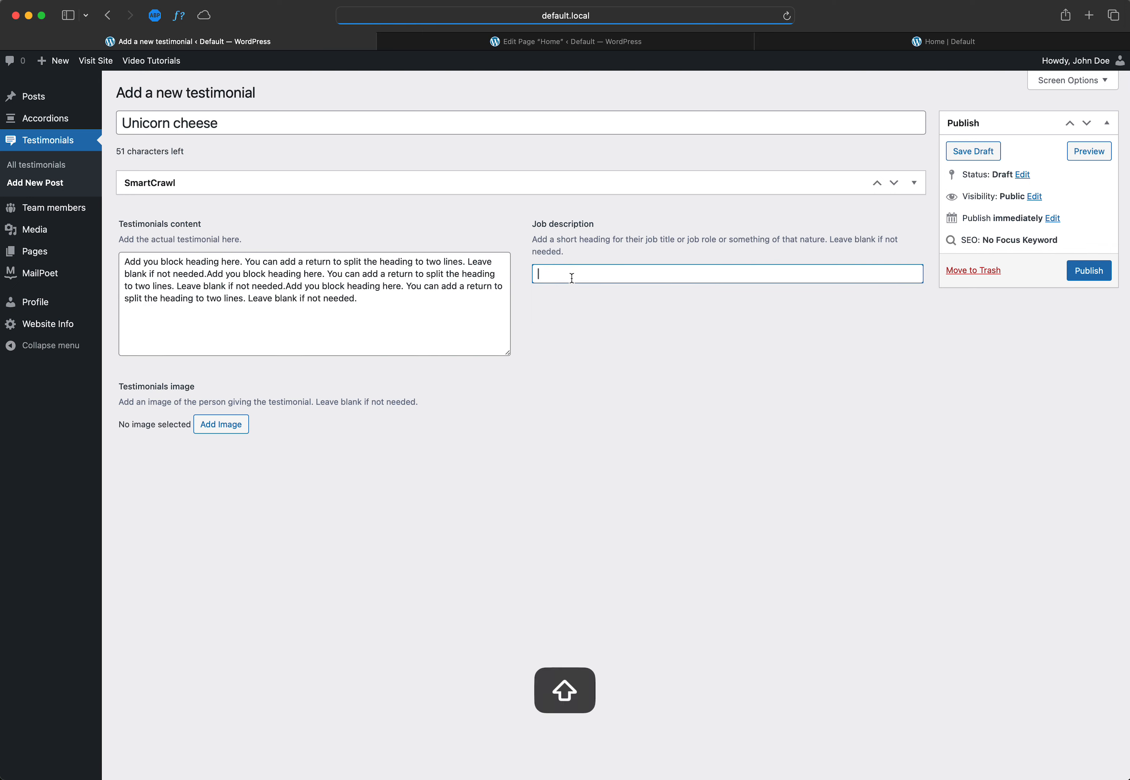
text(Cheif)
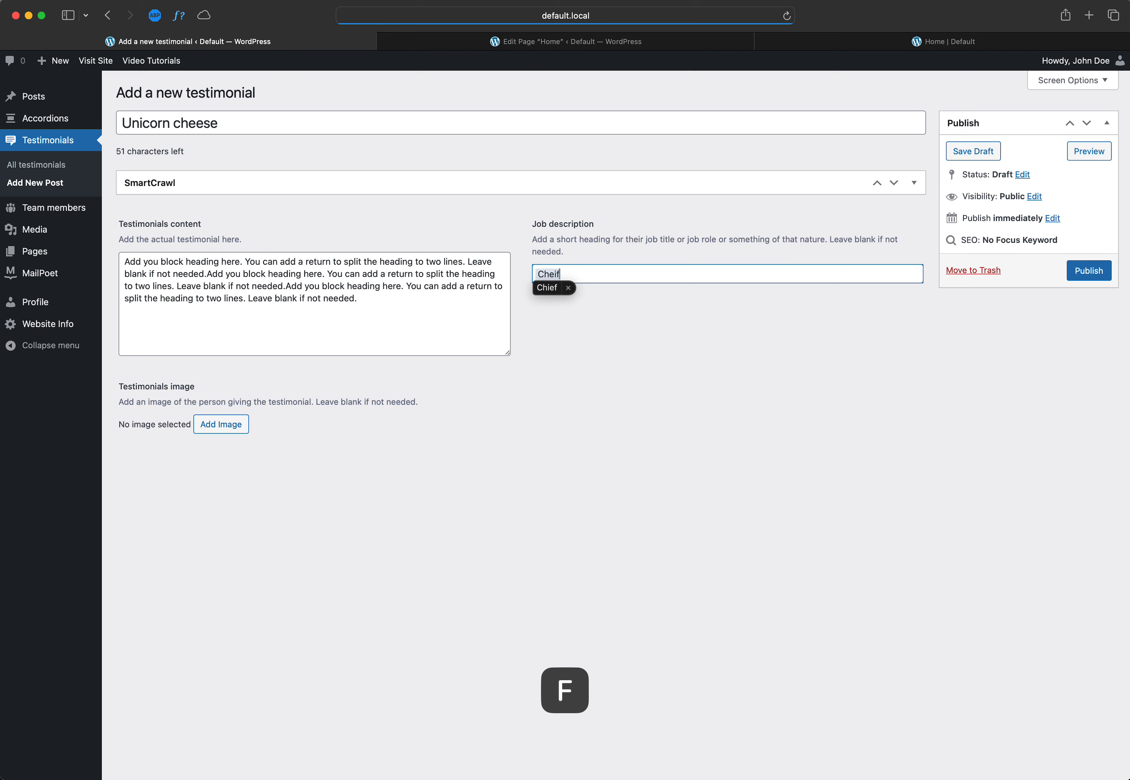
Step: Set the media library photo of the woman enjoying a winter vacation as the testimonial image and publish the testimonial
click(212, 428)
click(596, 380)
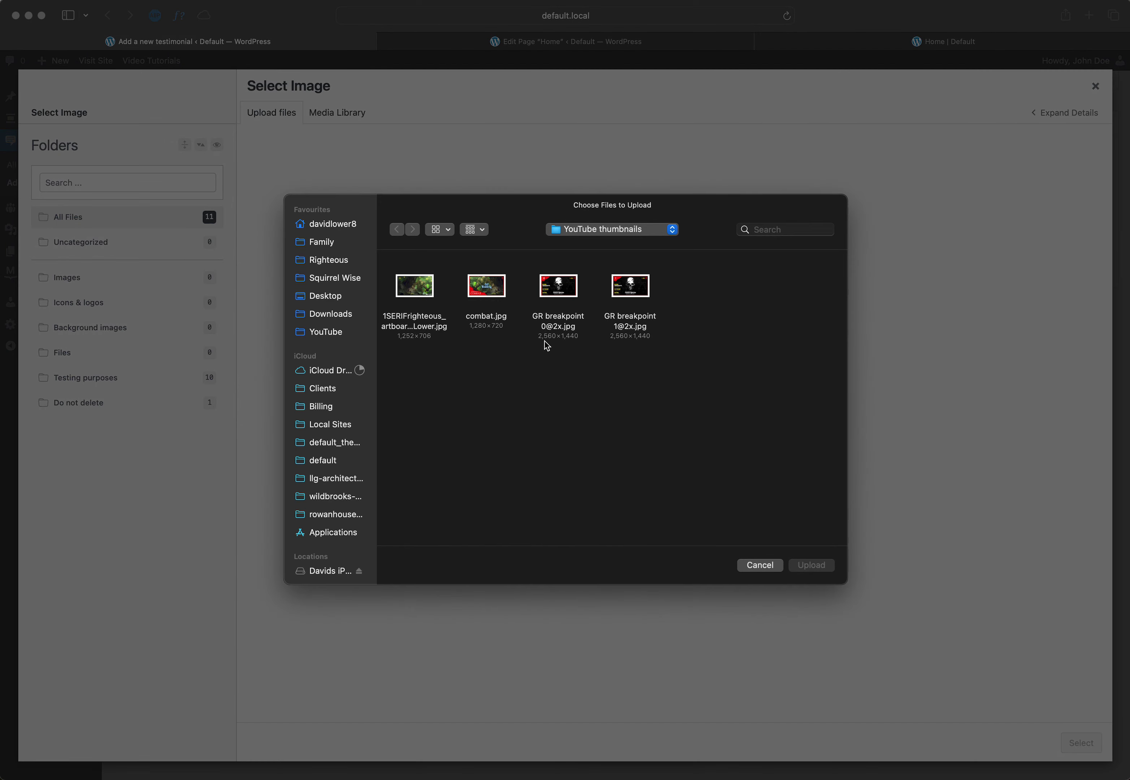
click(759, 565)
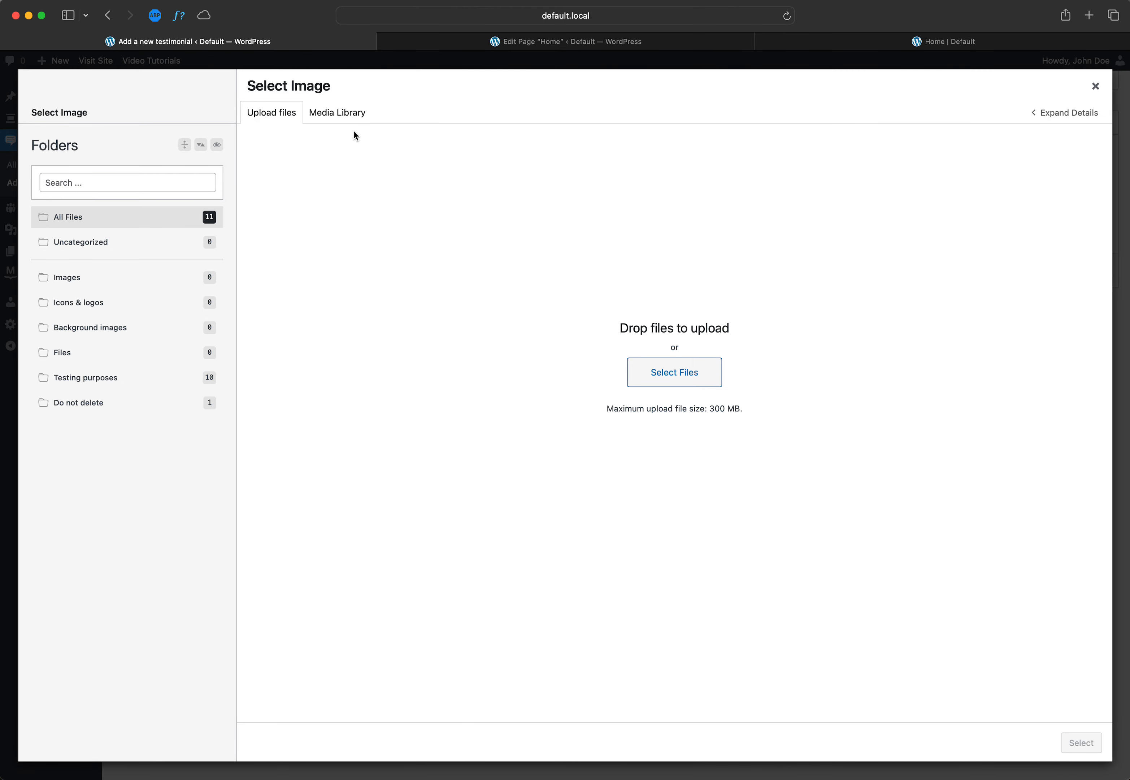
click(347, 118)
click(409, 238)
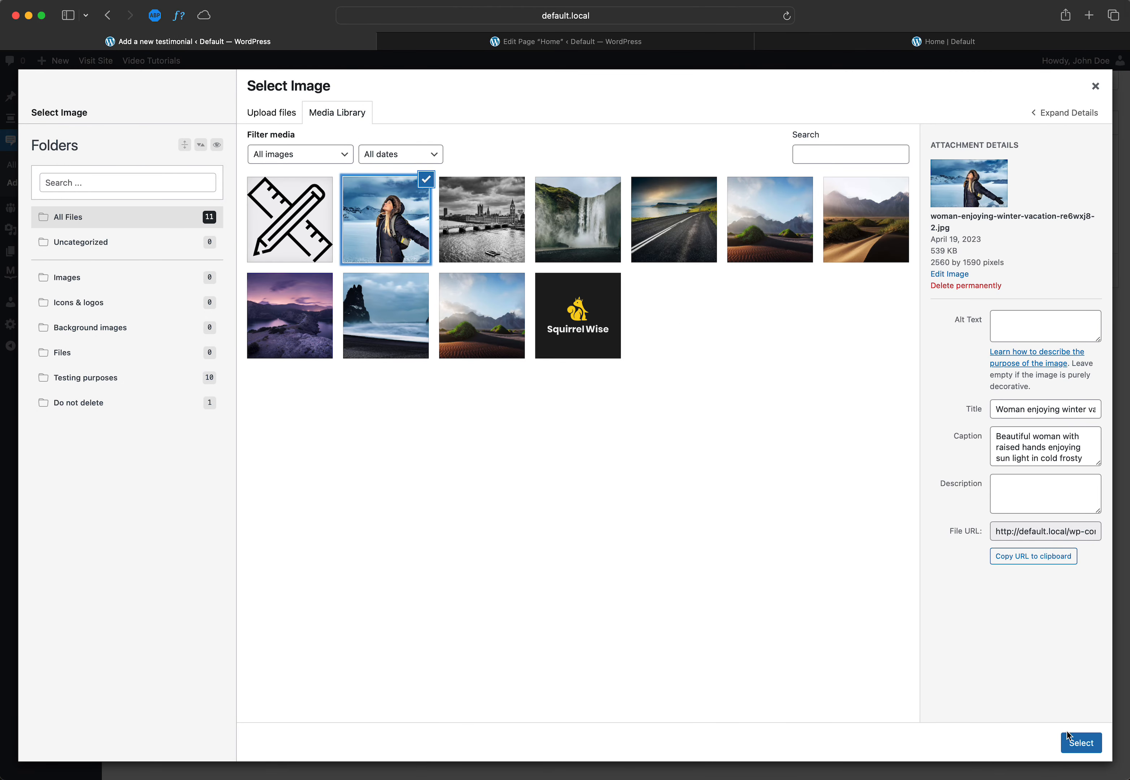
click(1078, 742)
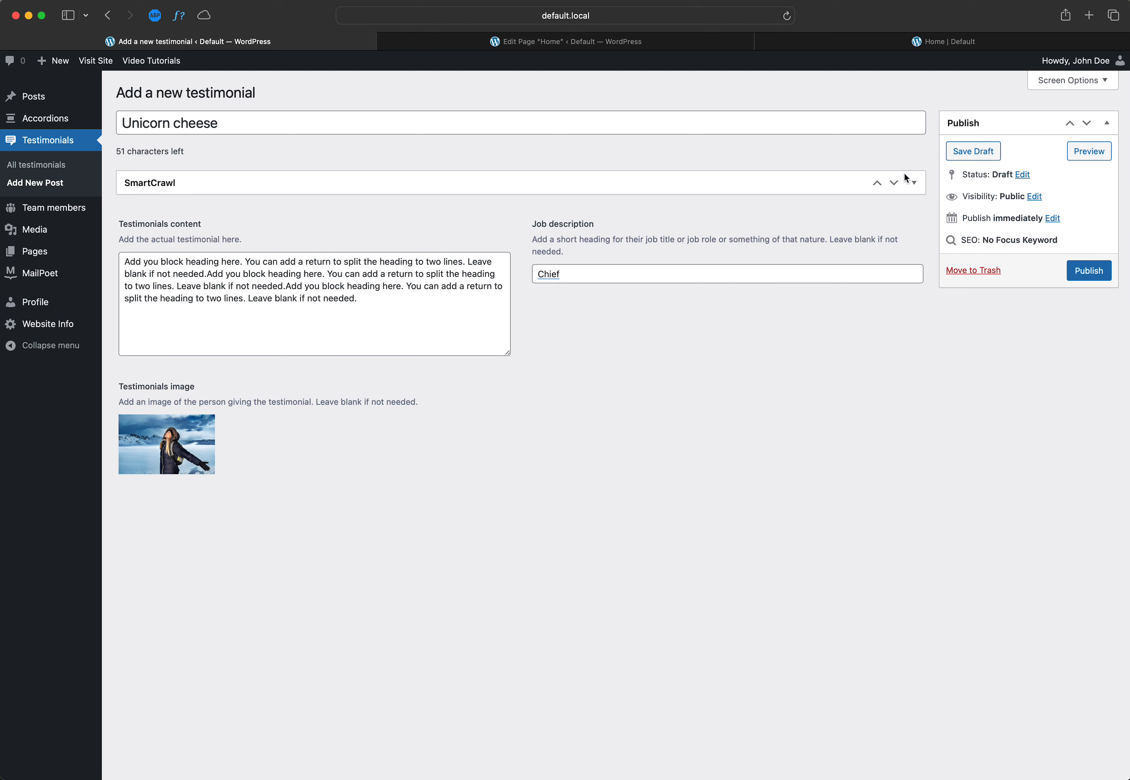
click(1097, 272)
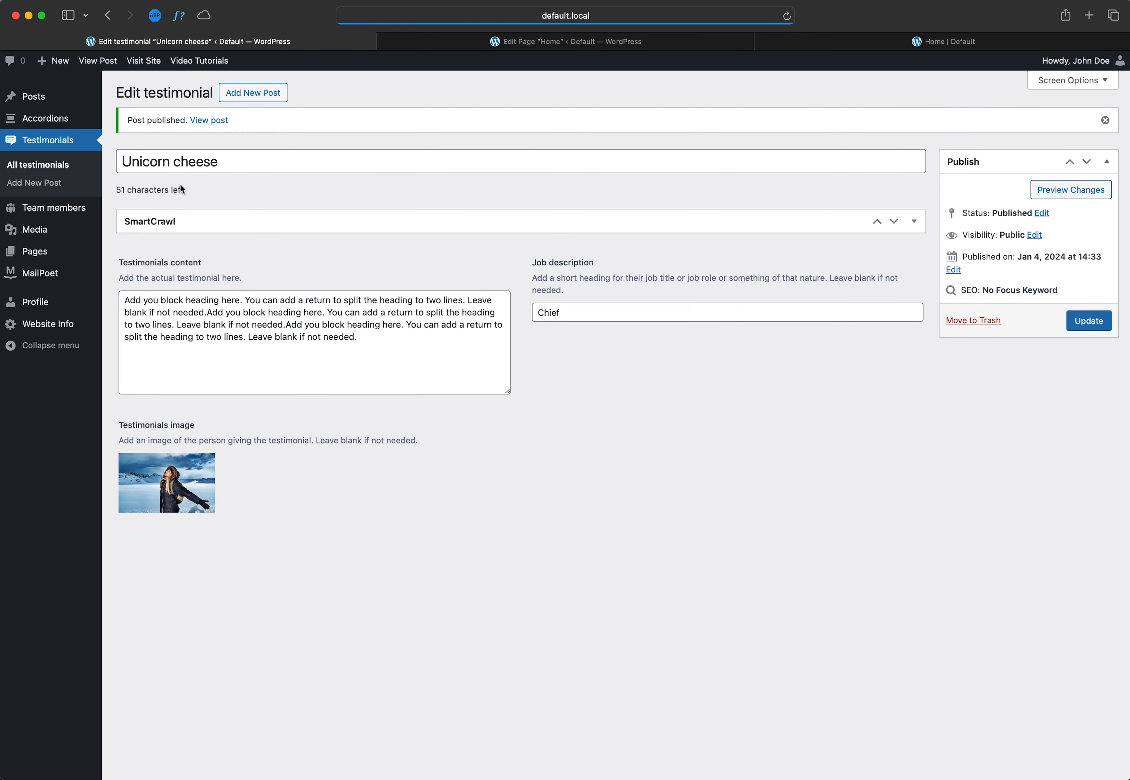
Step: Look over the full testimonials list, reload the live Home page and browse through the slides in its Testimonials section
click(50, 165)
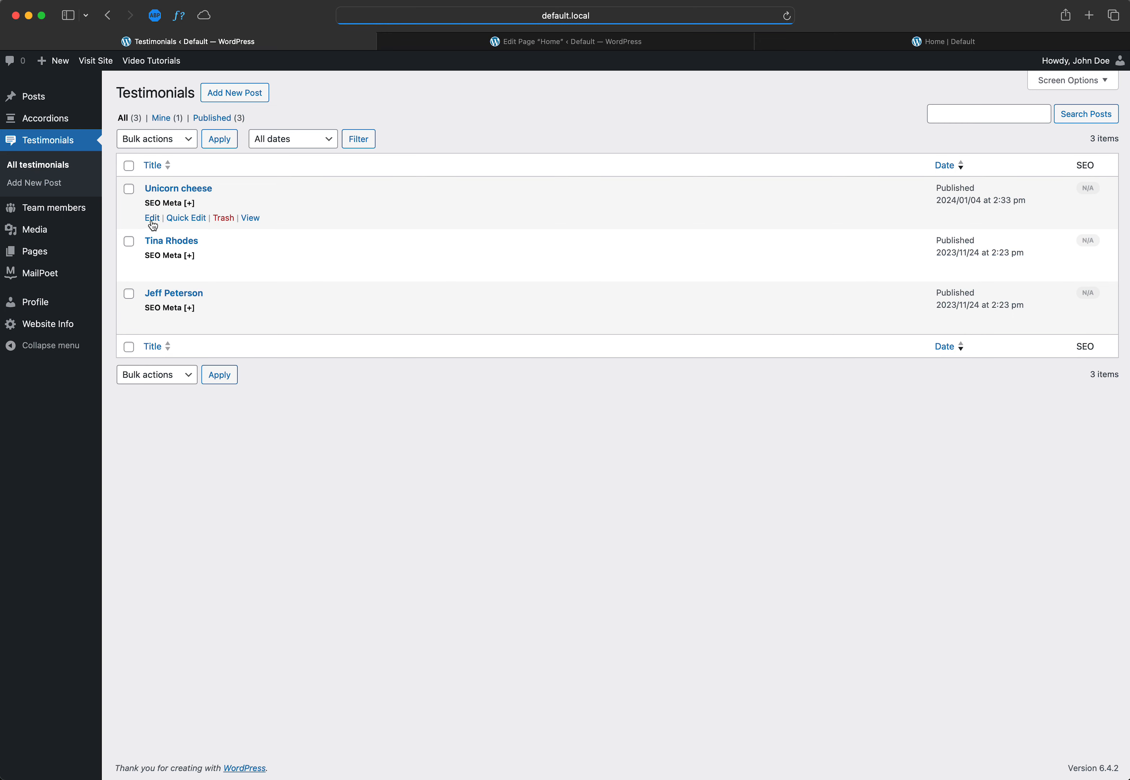
click(871, 37)
key(super+r)
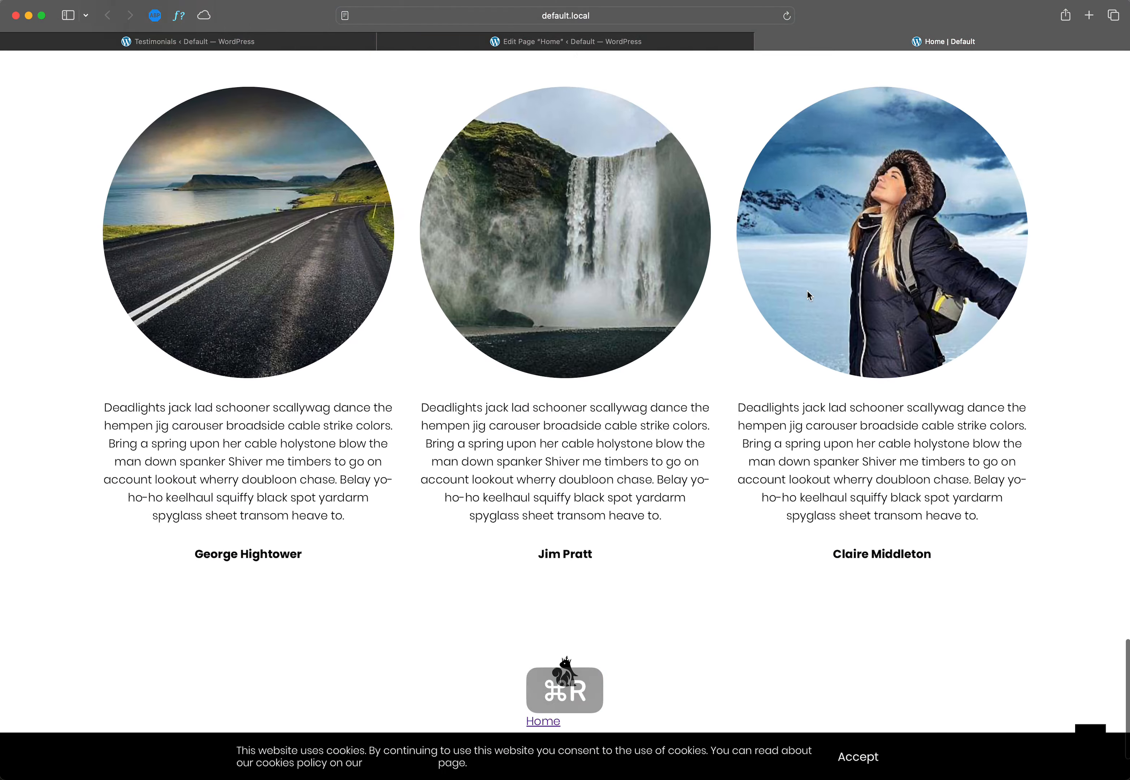
scroll(807, 290, up, 8)
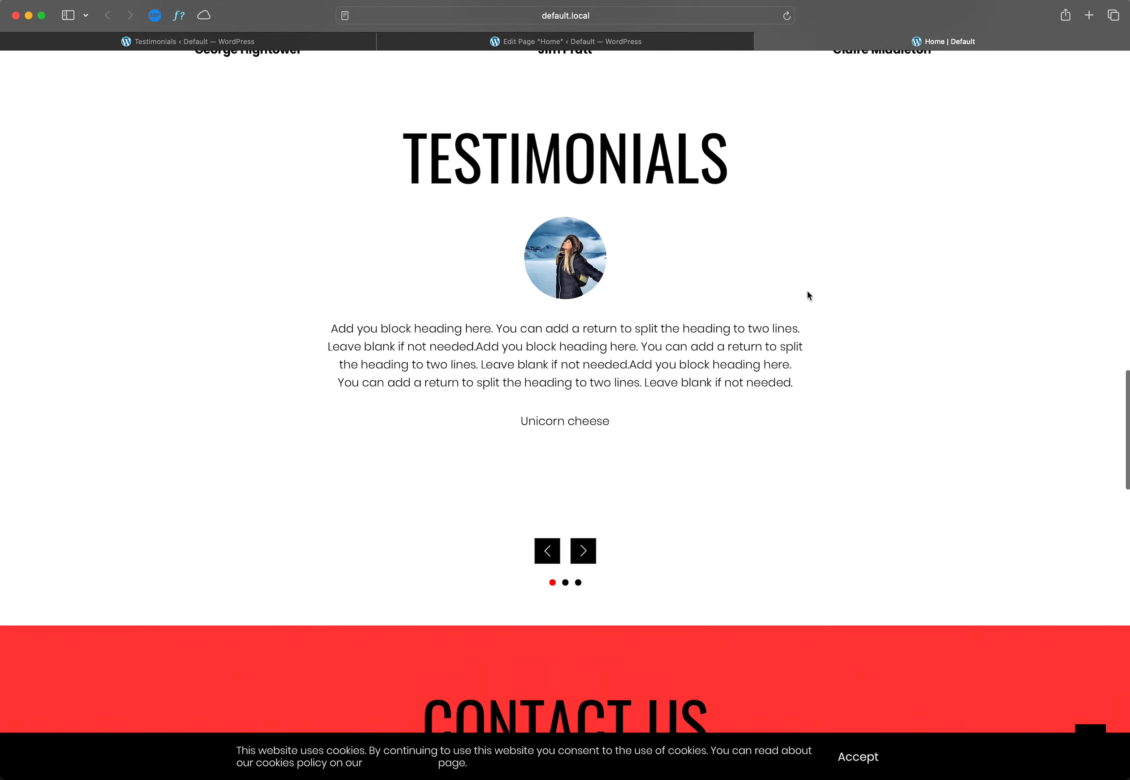
drag(405, 242, 747, 246)
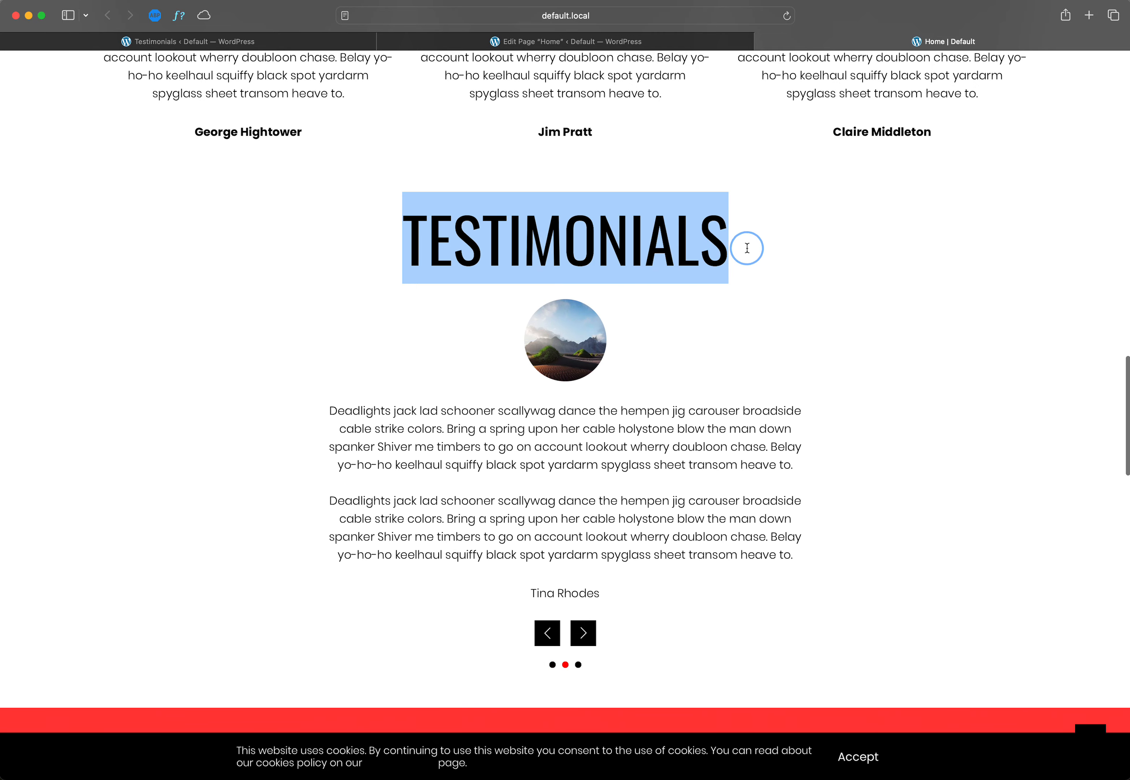
click(582, 632)
click(548, 641)
click(583, 641)
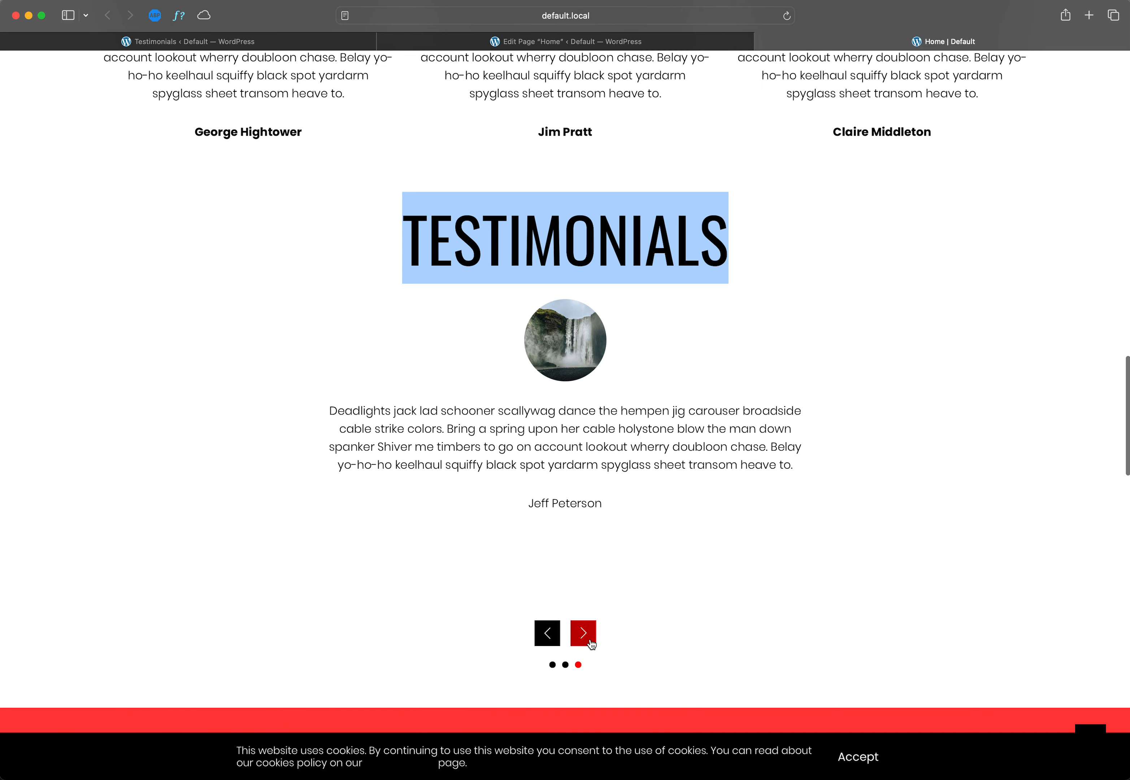
click(583, 633)
click(514, 504)
drag(514, 504, 491, 502)
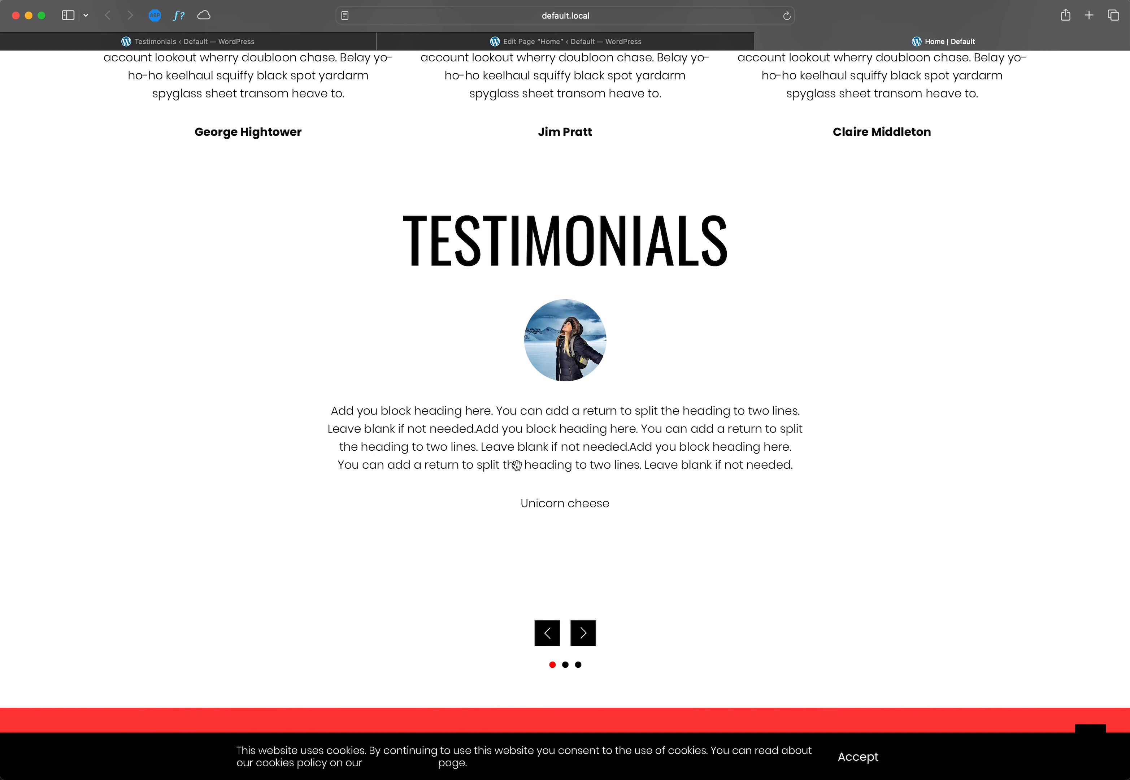
Step: Compare the testimonials offered in the Home page's Testimonials block with the published testimonials list
click(597, 38)
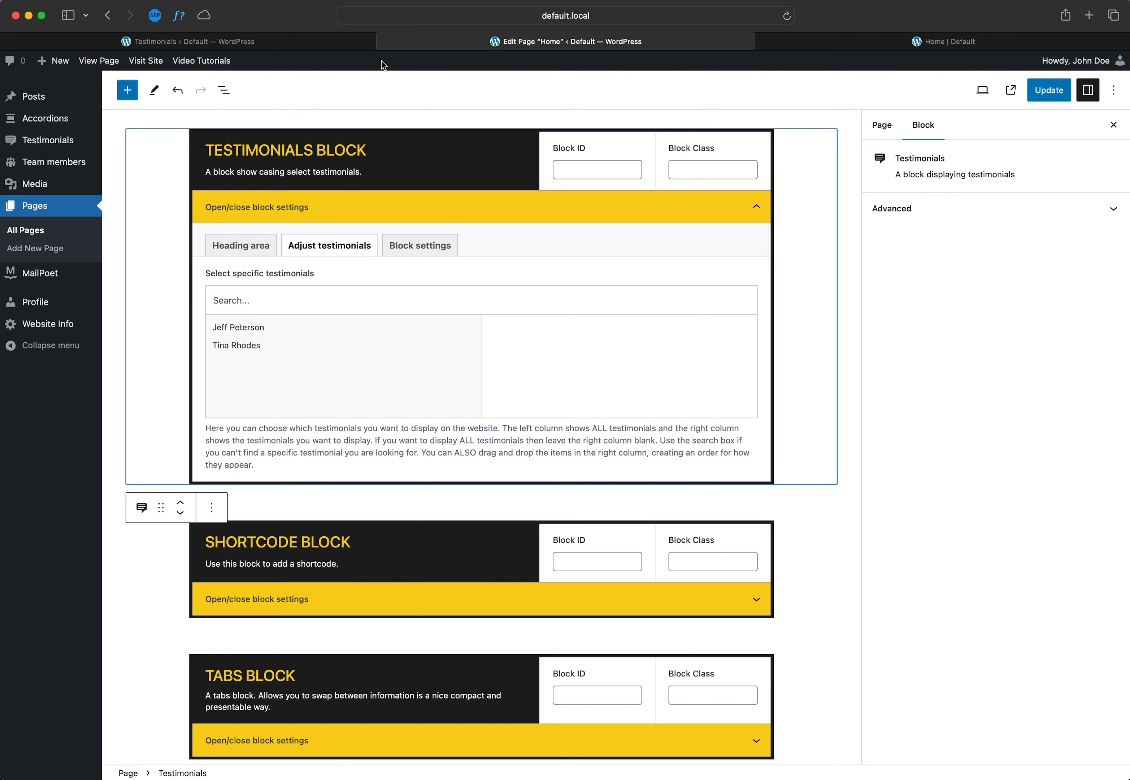
click(264, 43)
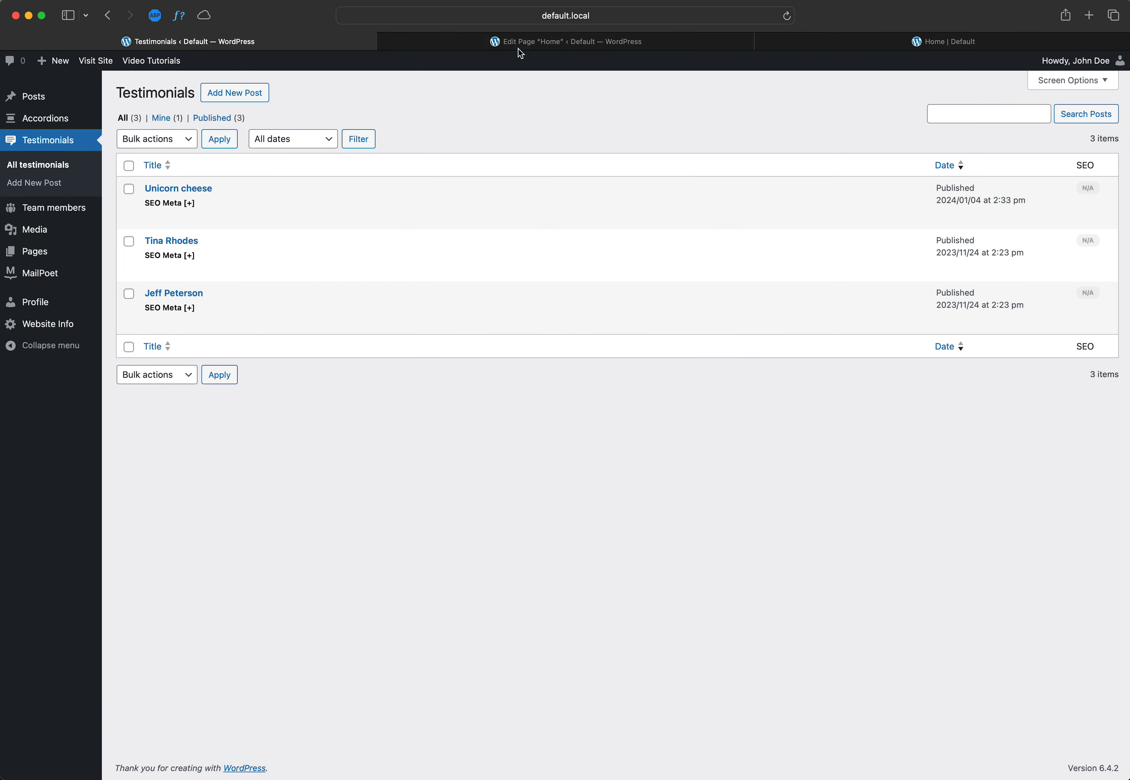
click(533, 43)
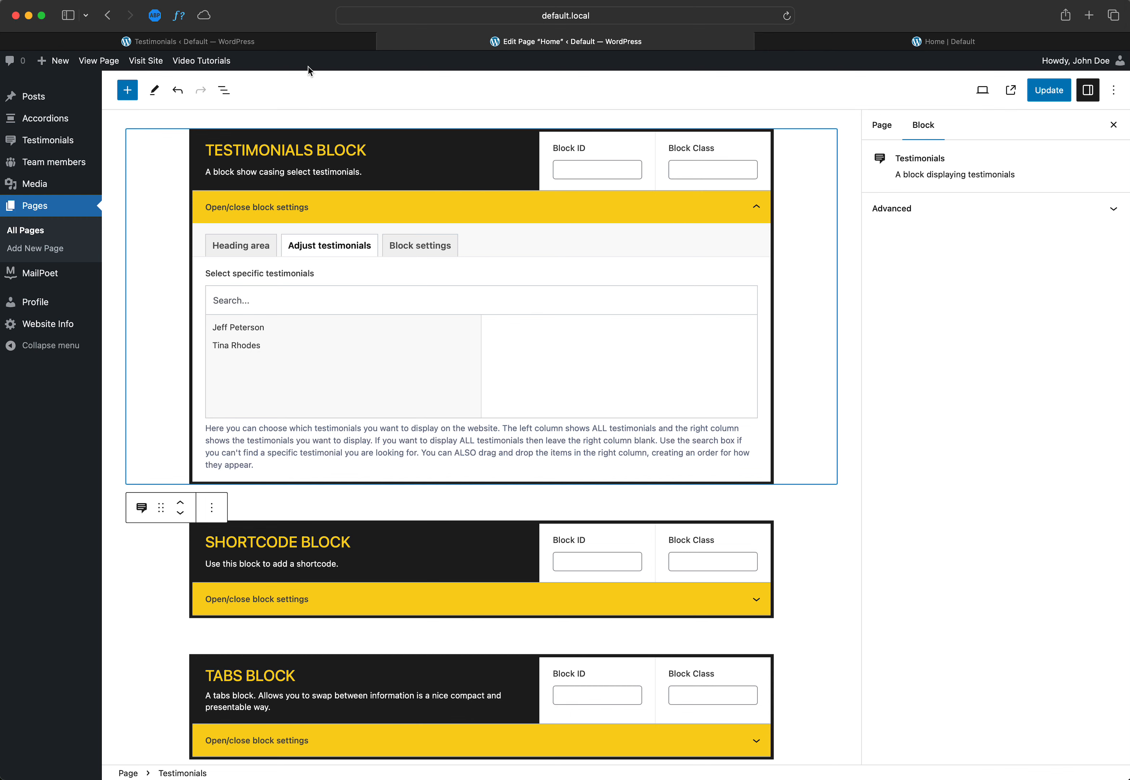
click(297, 46)
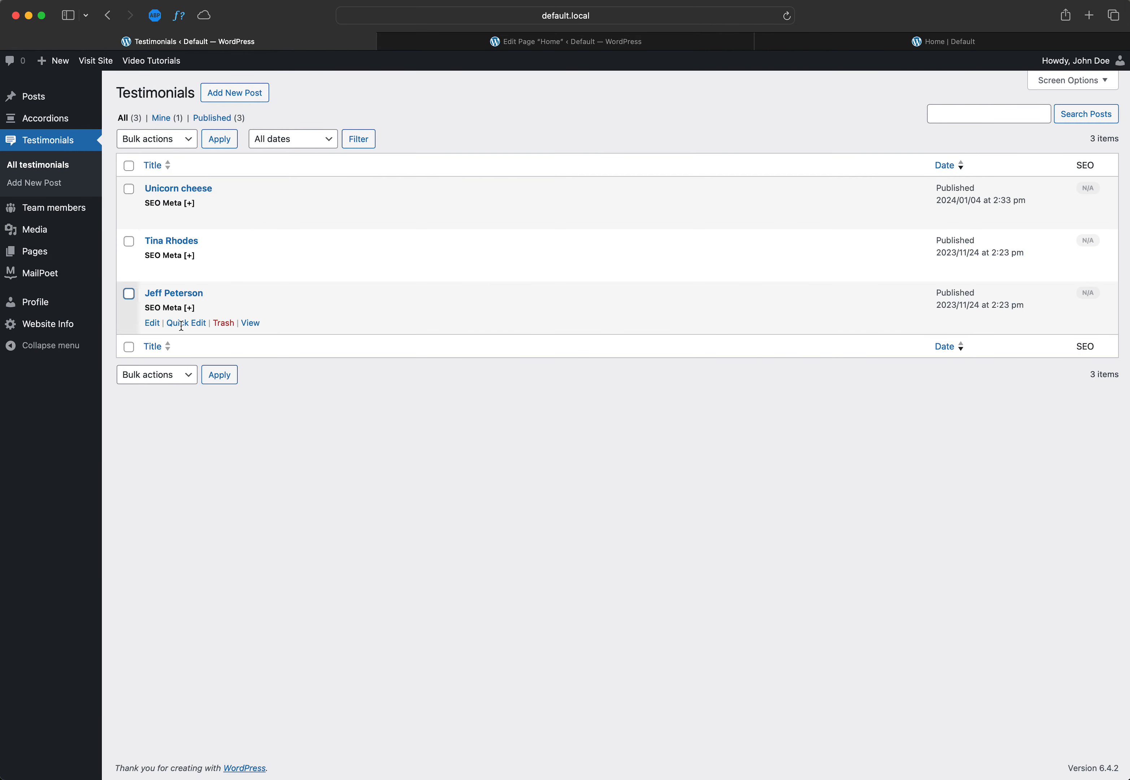
click(518, 43)
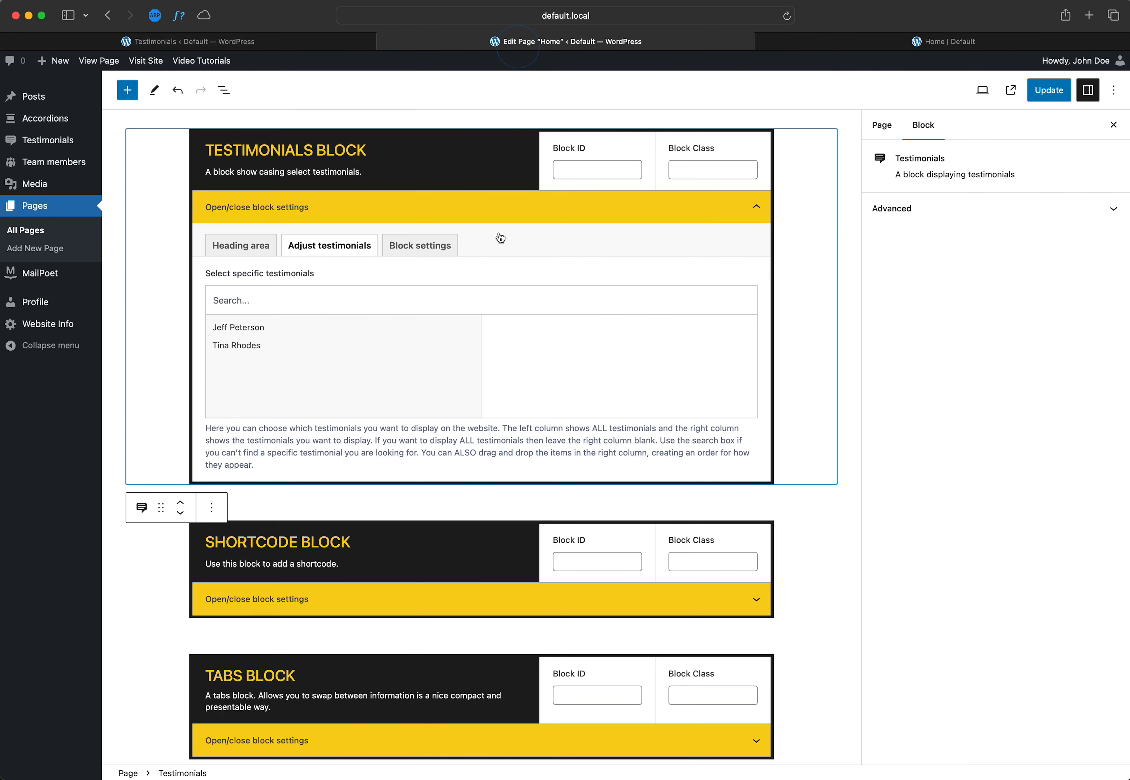
Step: Update the Home page and reload its editor to refresh the testimonial choices in the Testimonials block
key(super+r)
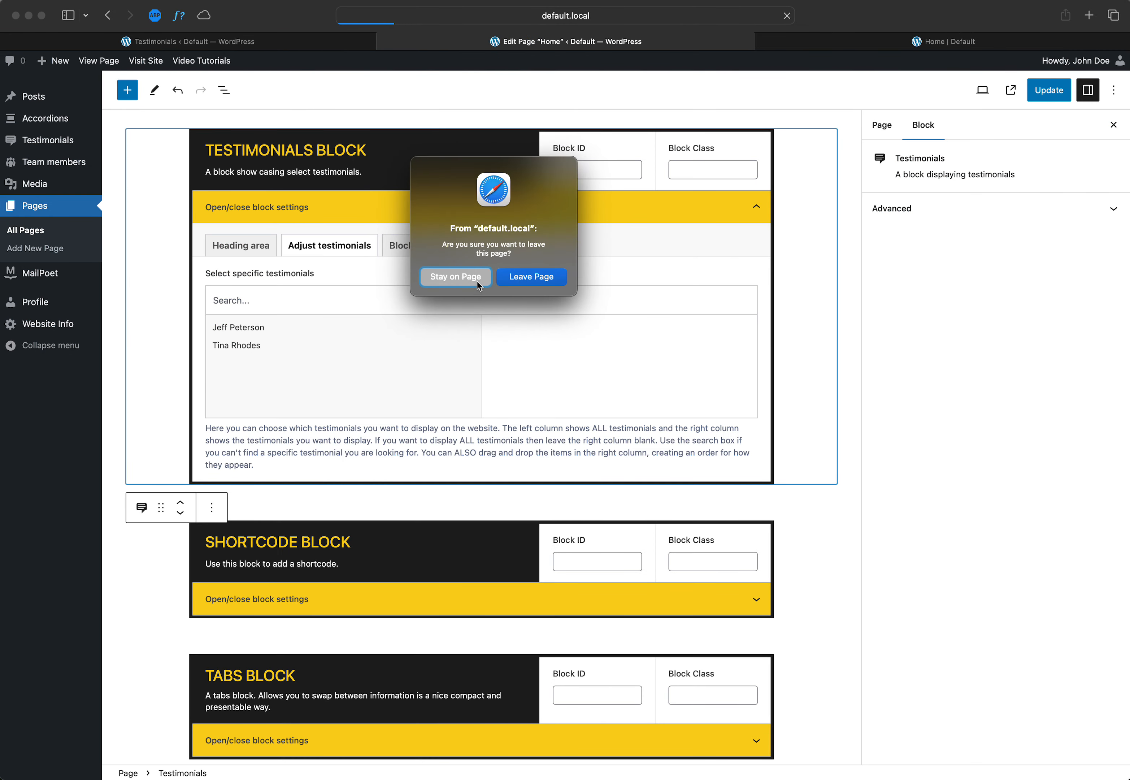
click(473, 285)
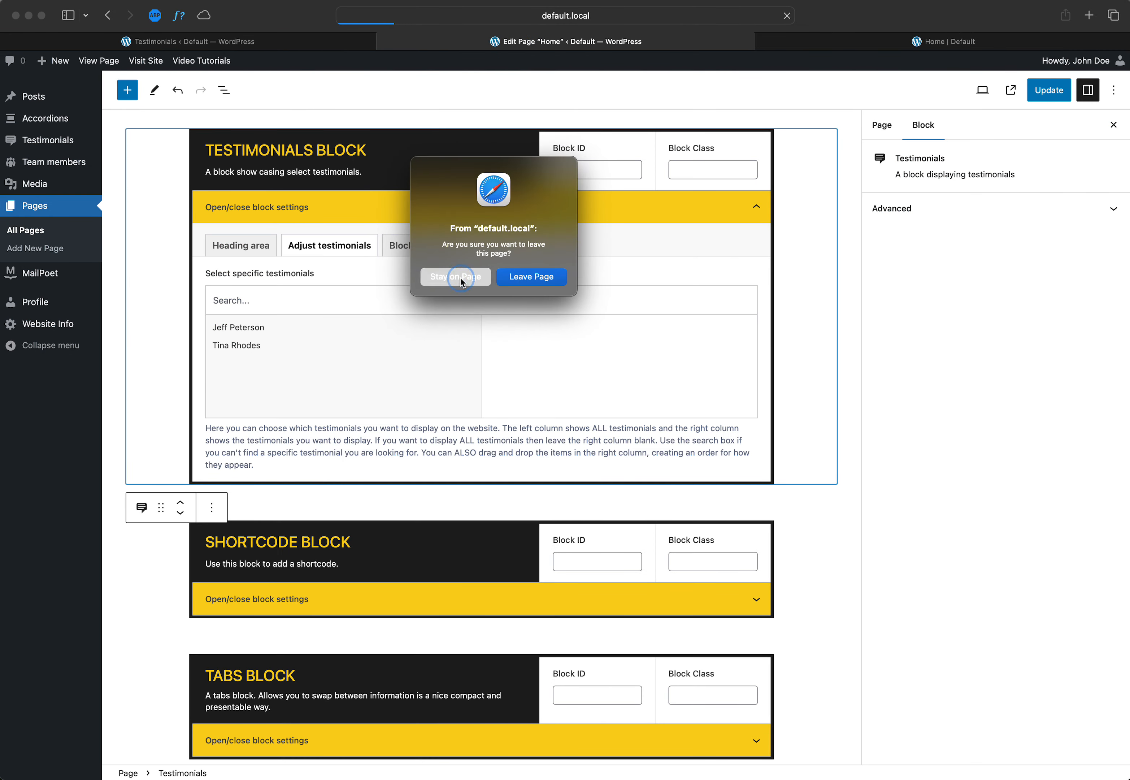
click(1044, 93)
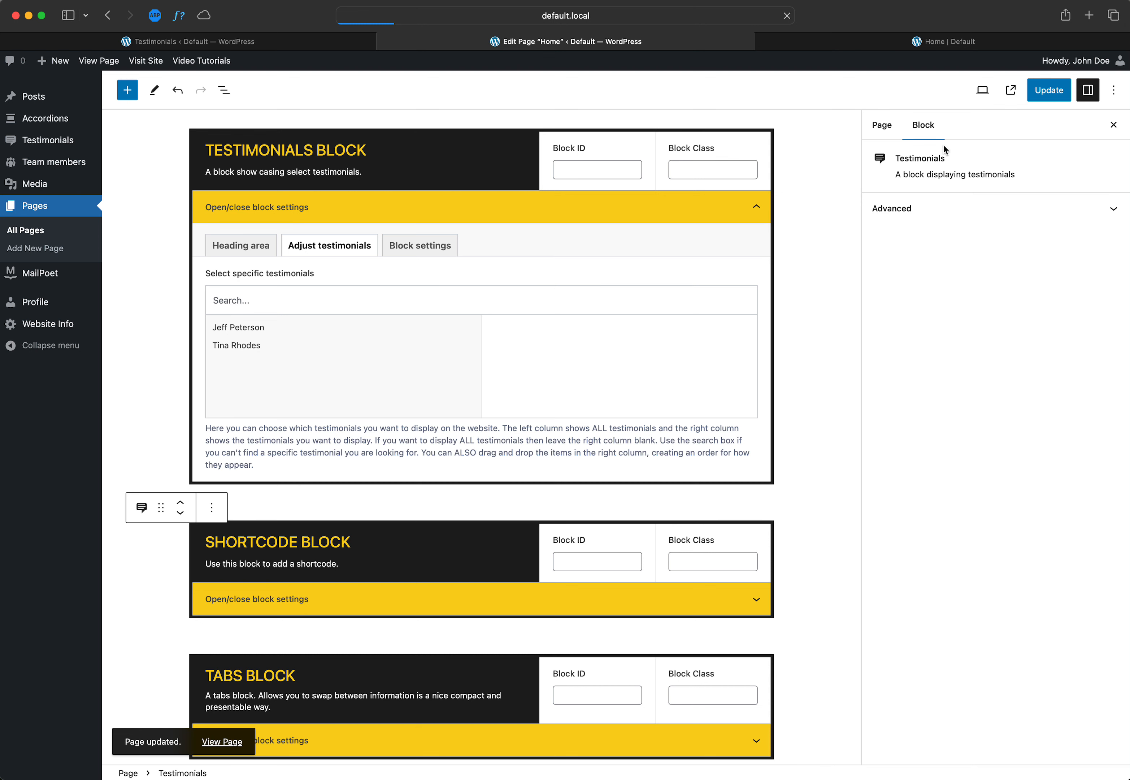
key(super+r)
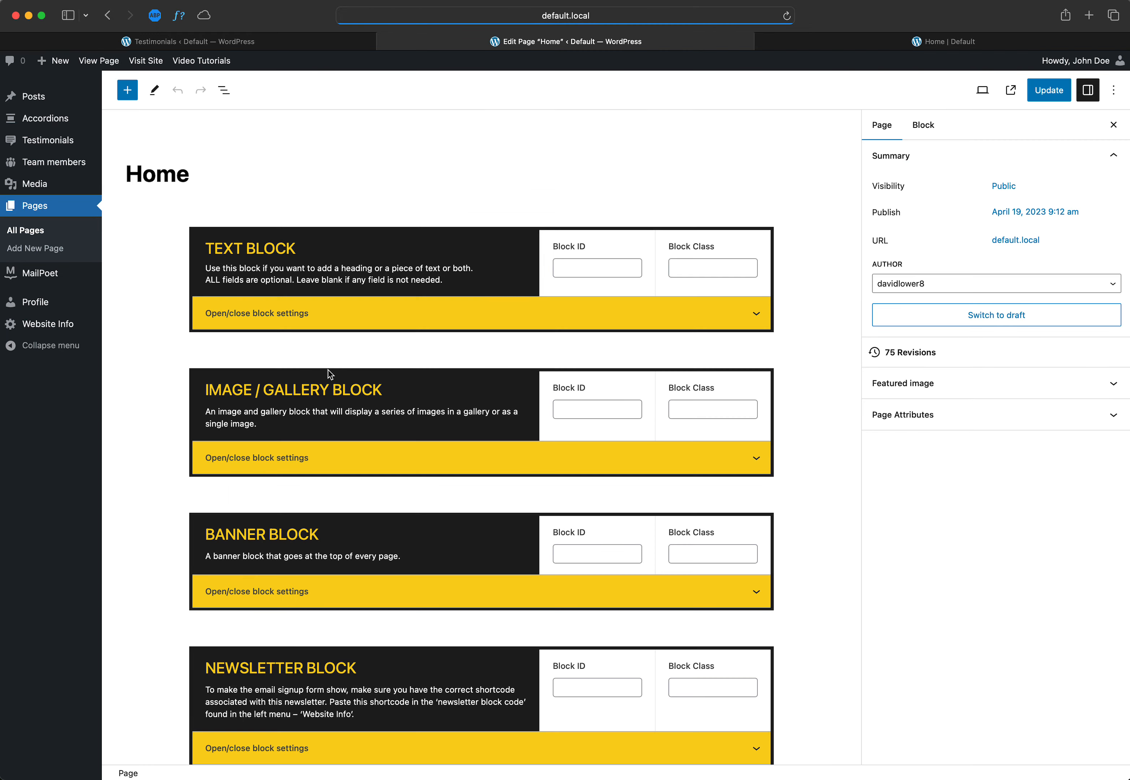
scroll(352, 490, down, 15)
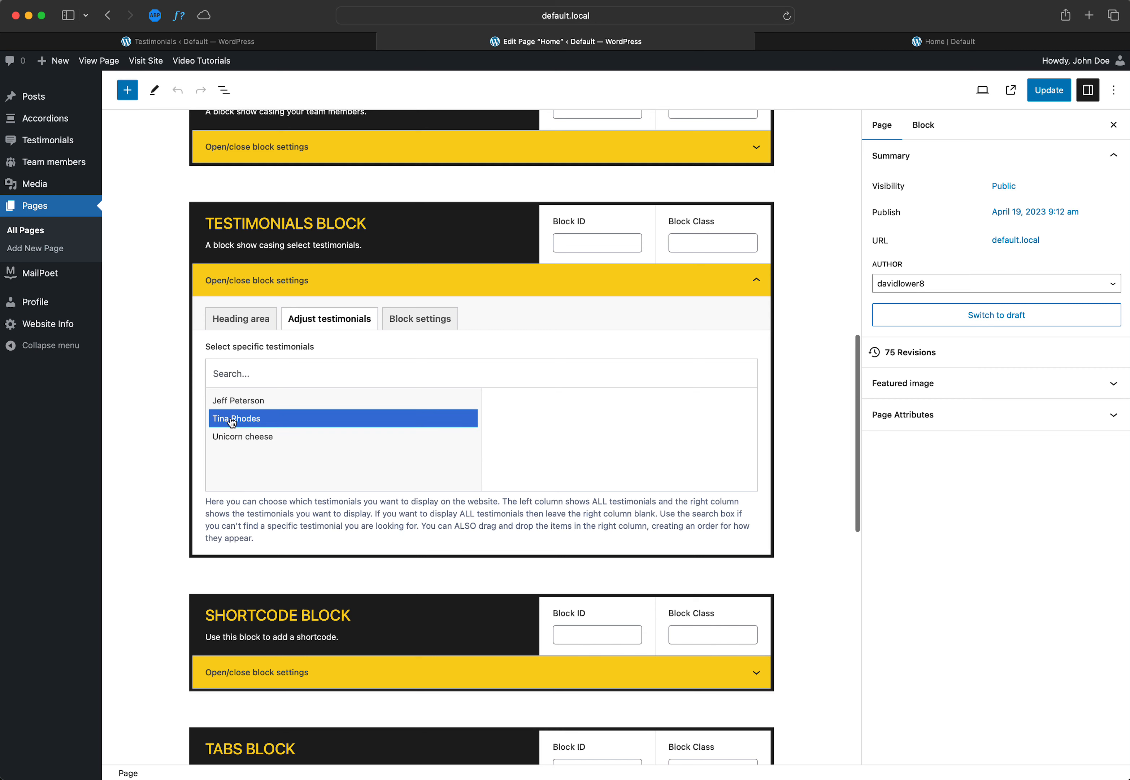
Step: Review the testimonial slides on the live Home page and return to the page editor
click(817, 43)
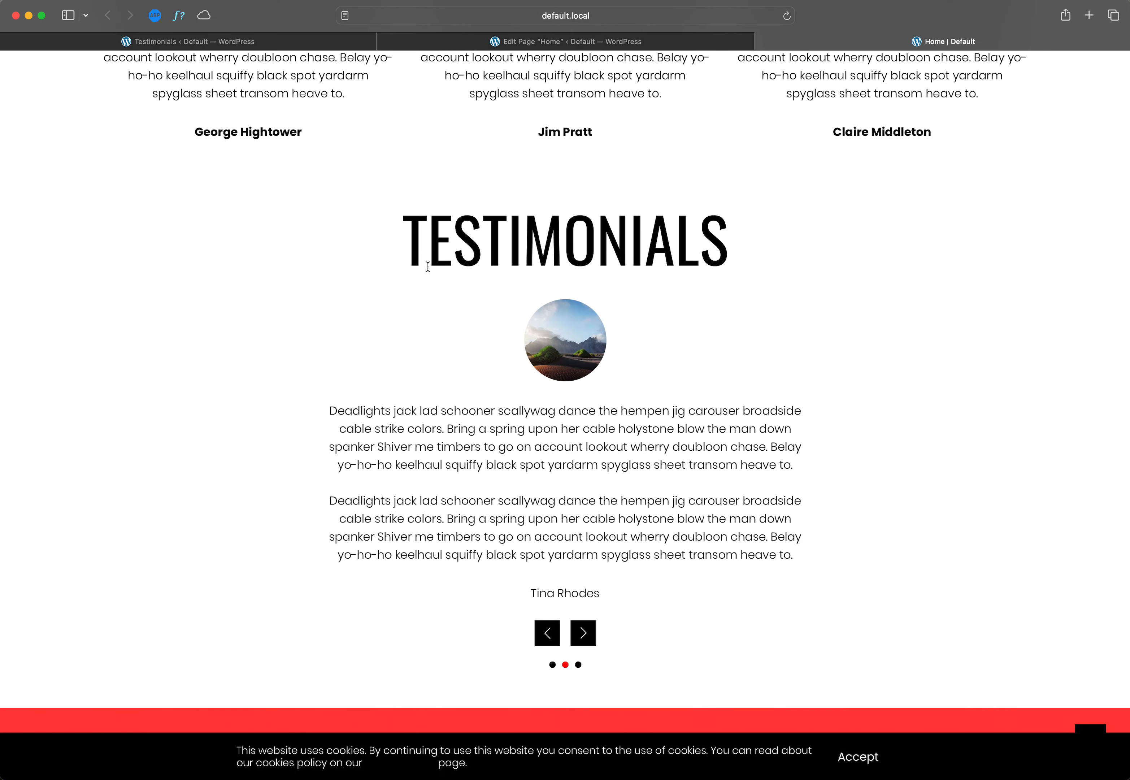
click(585, 632)
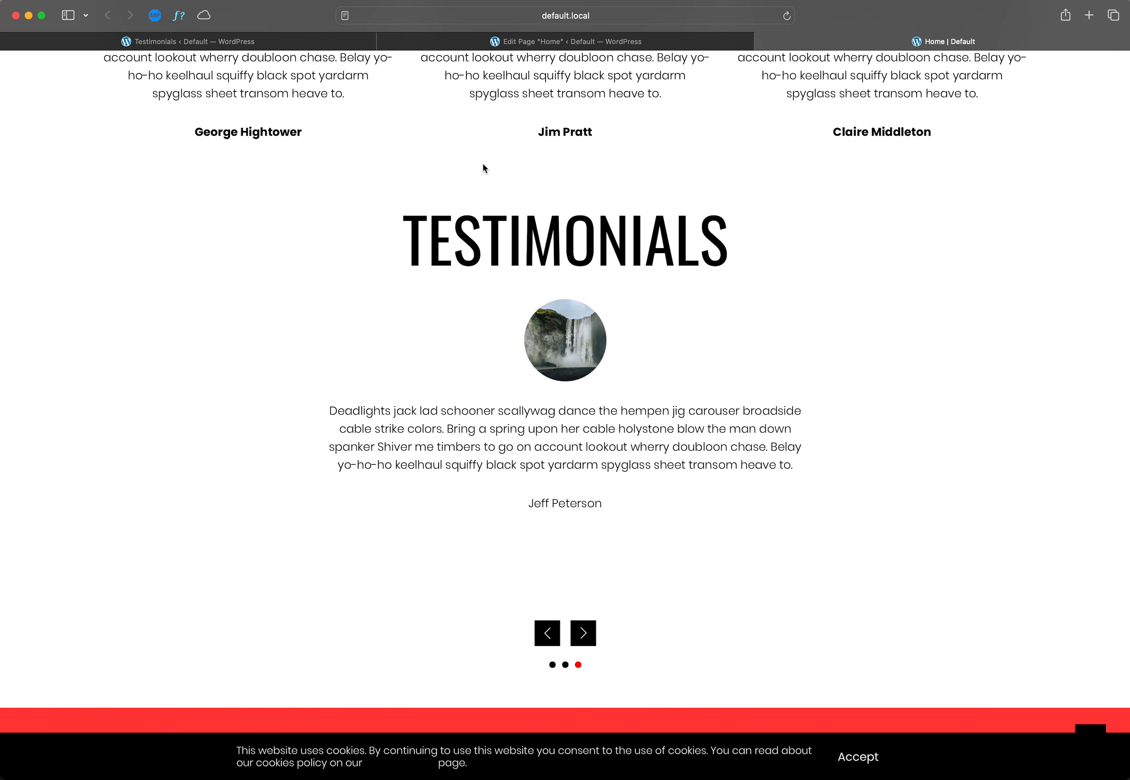
click(461, 42)
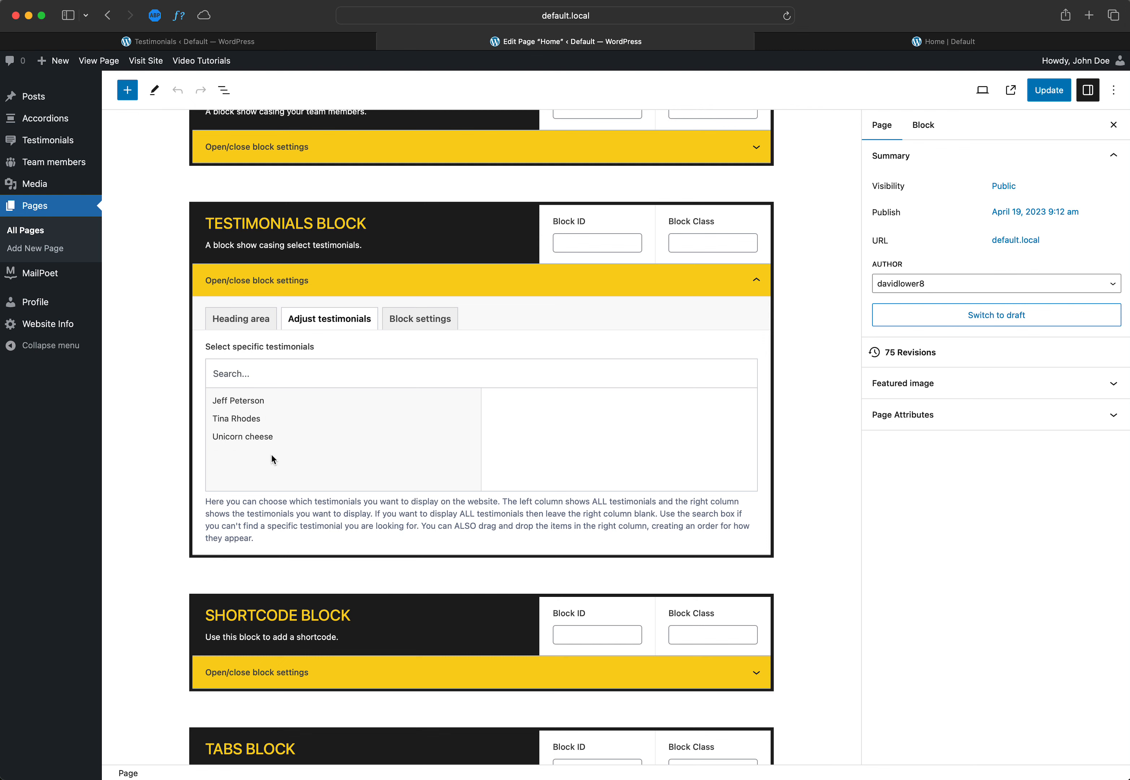
Step: Add Unicorn cheese to the Testimonials block's selected testimonials and remove it again
click(256, 443)
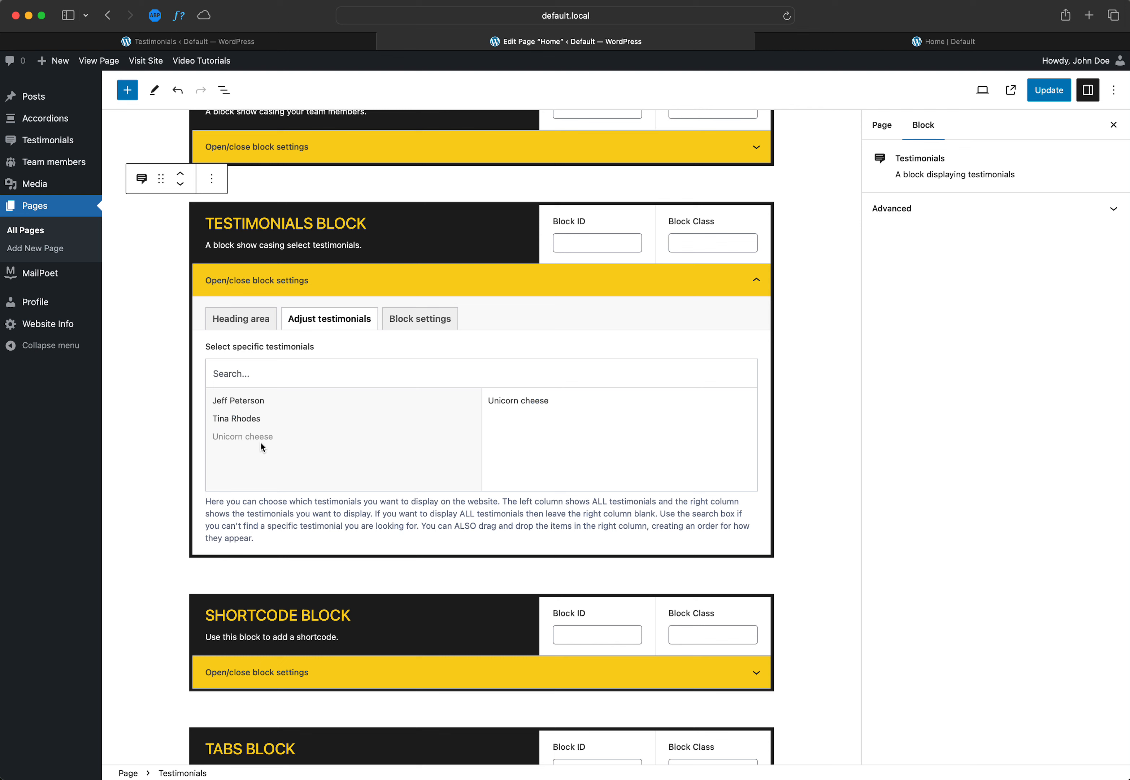
mouse_move(567, 401)
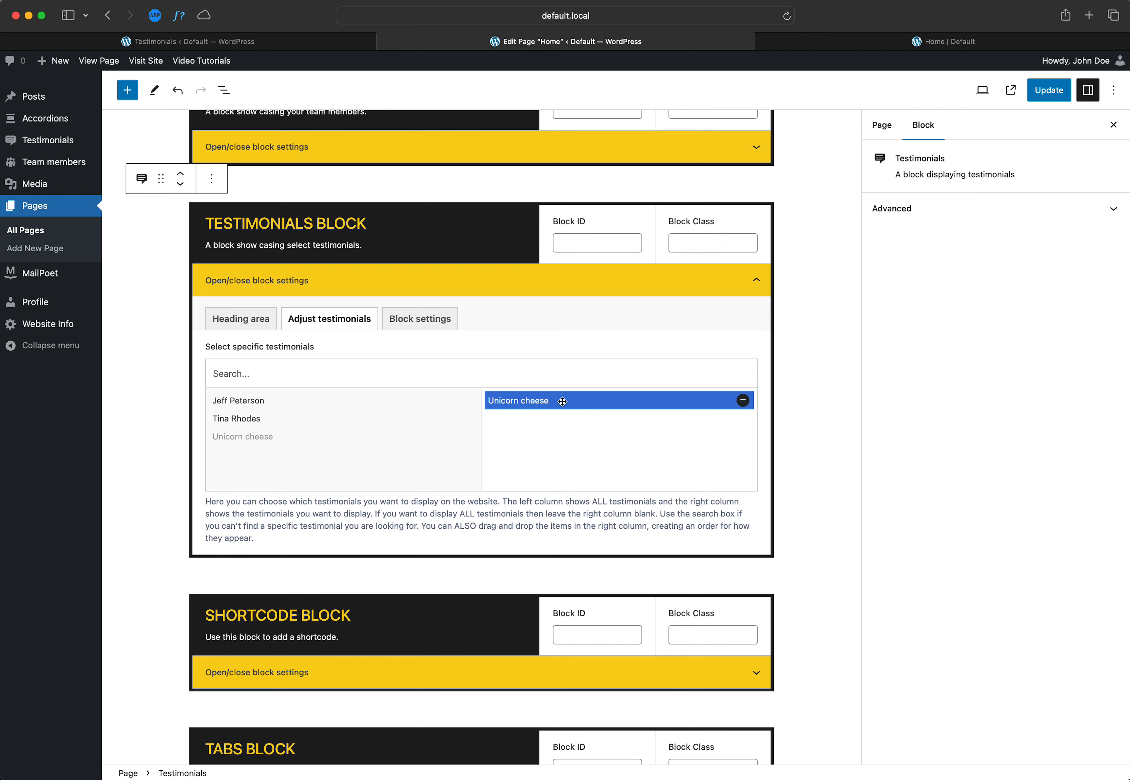
click(743, 401)
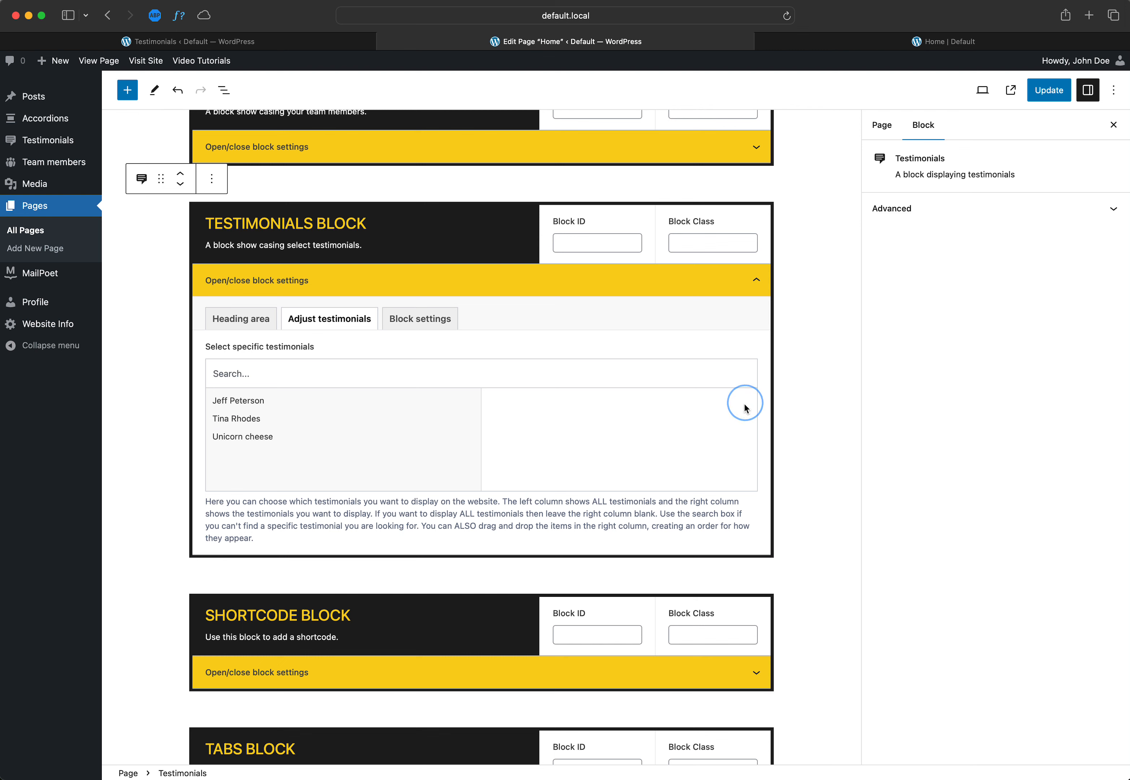
Step: Choose Unicorn cheese as the only testimonial displayed by the Testimonials block and update the Home page
click(242, 438)
click(1049, 91)
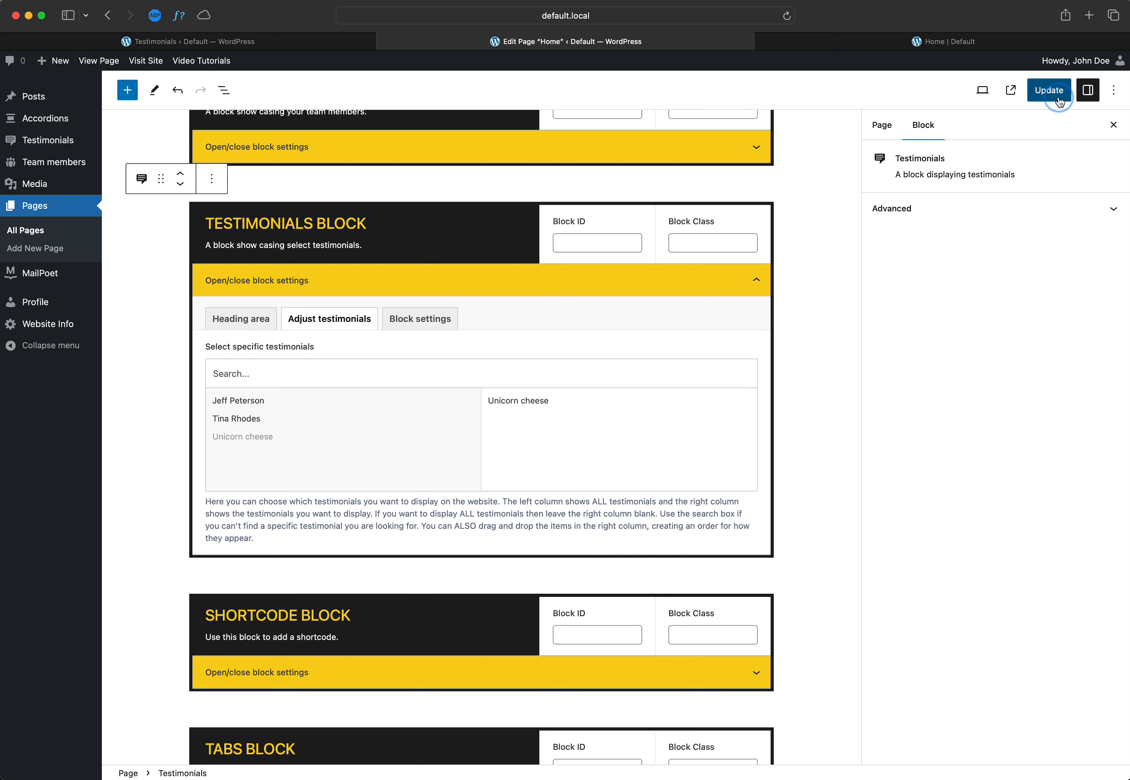
Step: Reload the live Home page and examine its Testimonials section with the single selected testimonial
click(948, 43)
key(super+r)
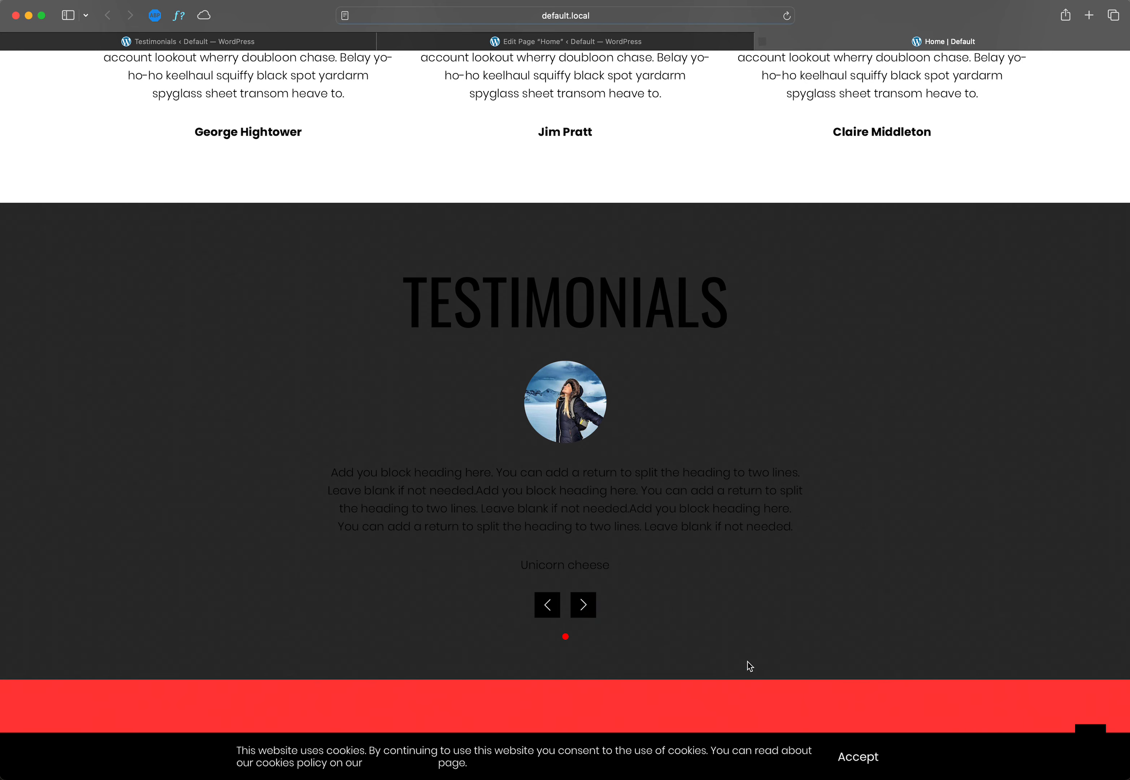
scroll(750, 665, down, 3)
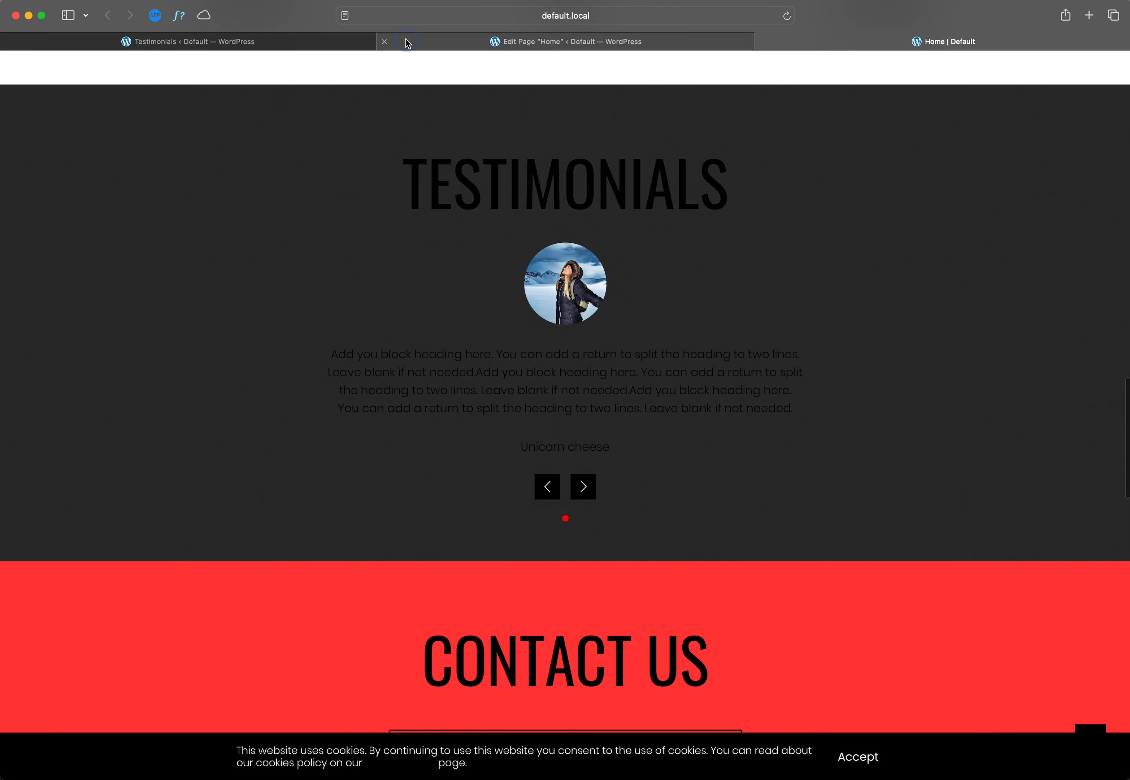
Step: Set the Testimonials block's background image option to None and update the Home page
click(408, 43)
click(441, 321)
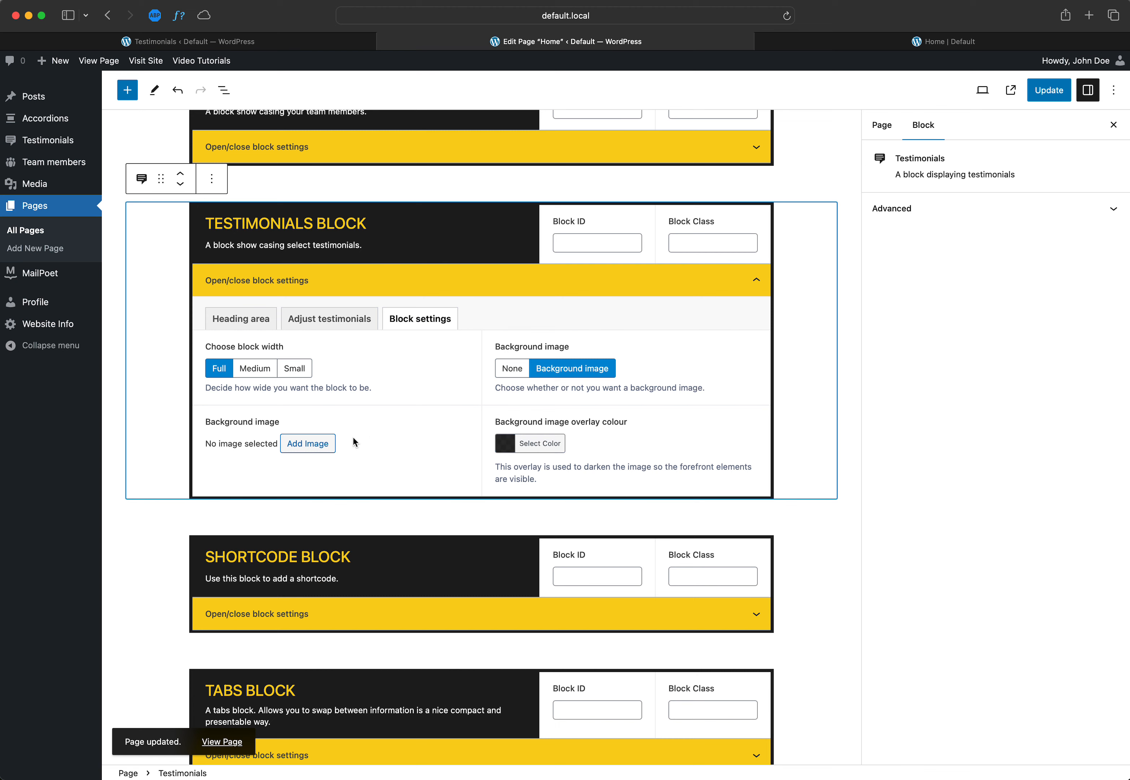
click(513, 370)
click(1043, 92)
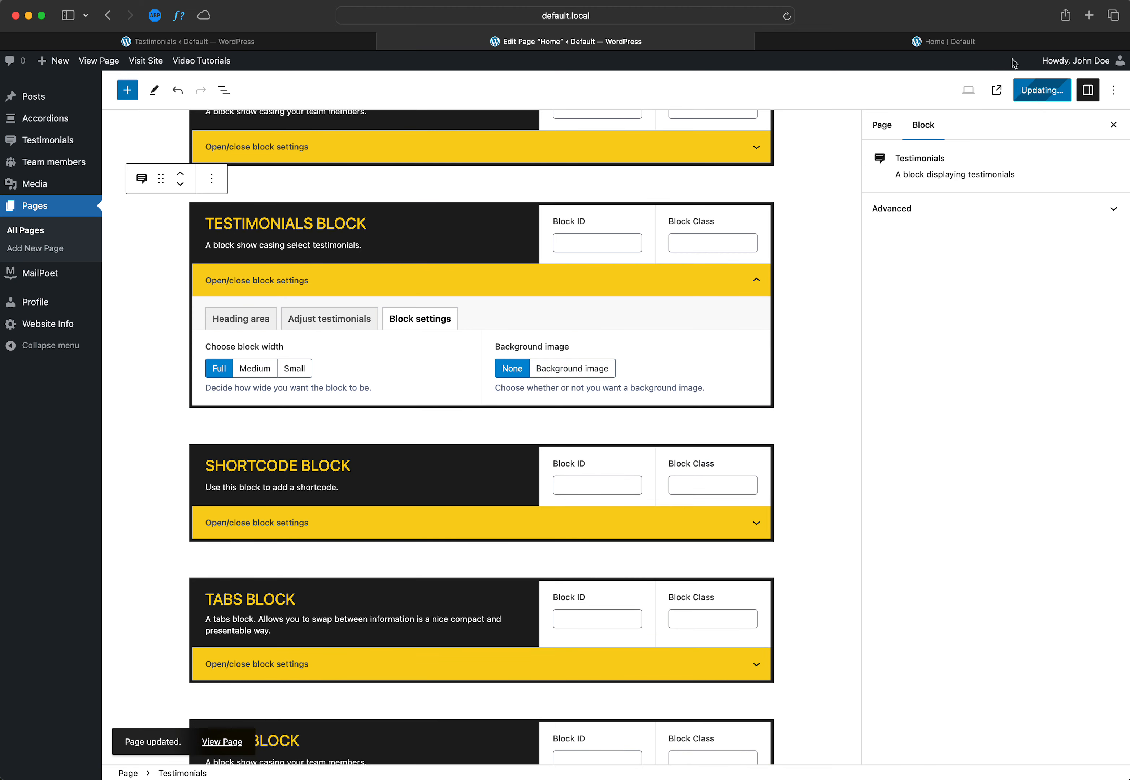
Step: Reload the live Home page to check the Testimonials section without a background, and return to the testimonials list
click(946, 38)
key(super+r)
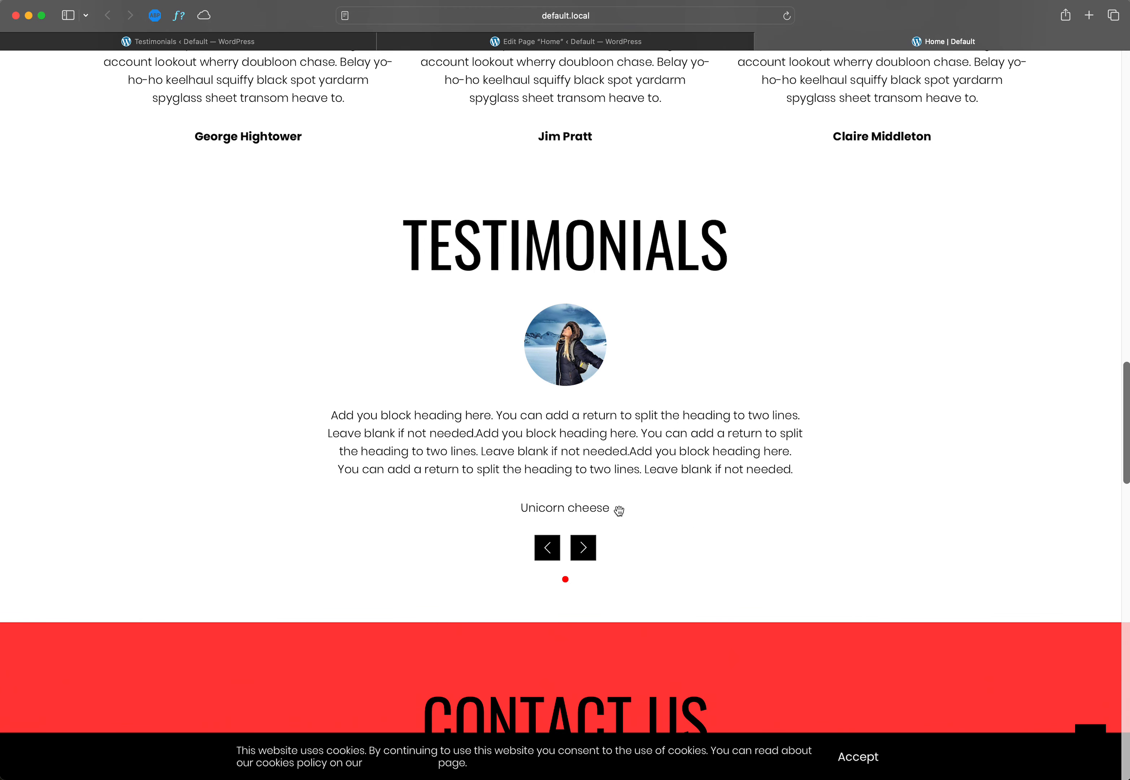
click(502, 42)
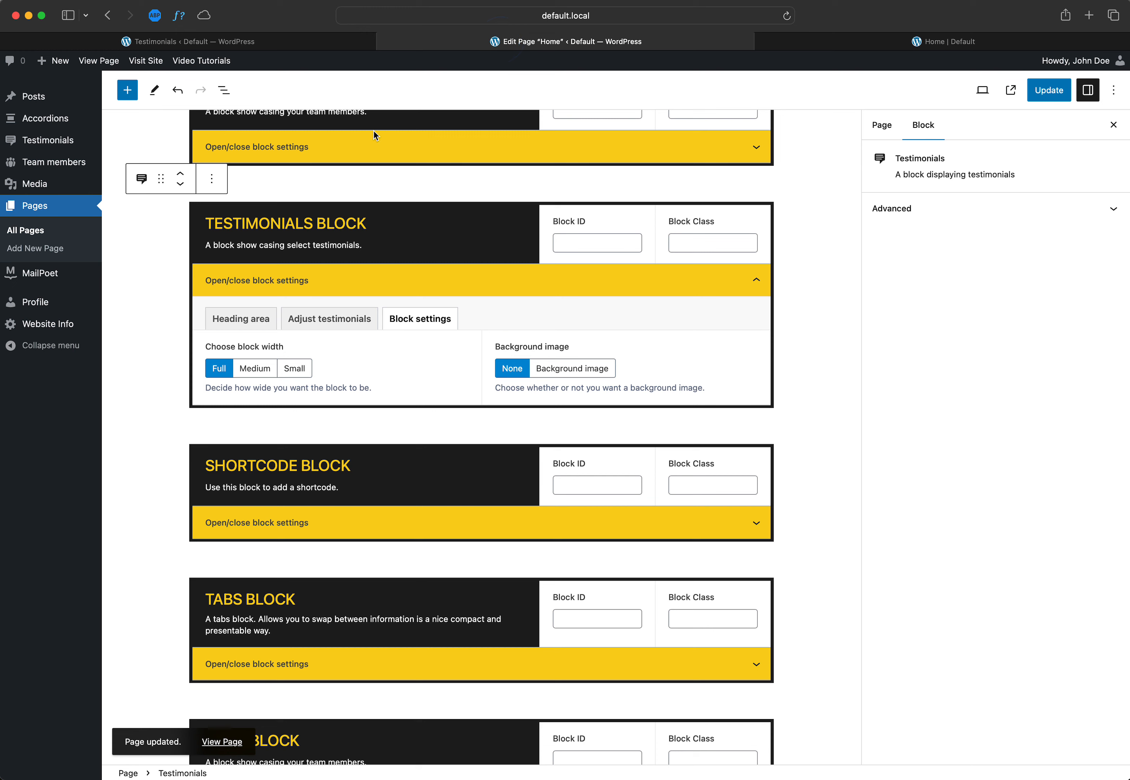
click(216, 41)
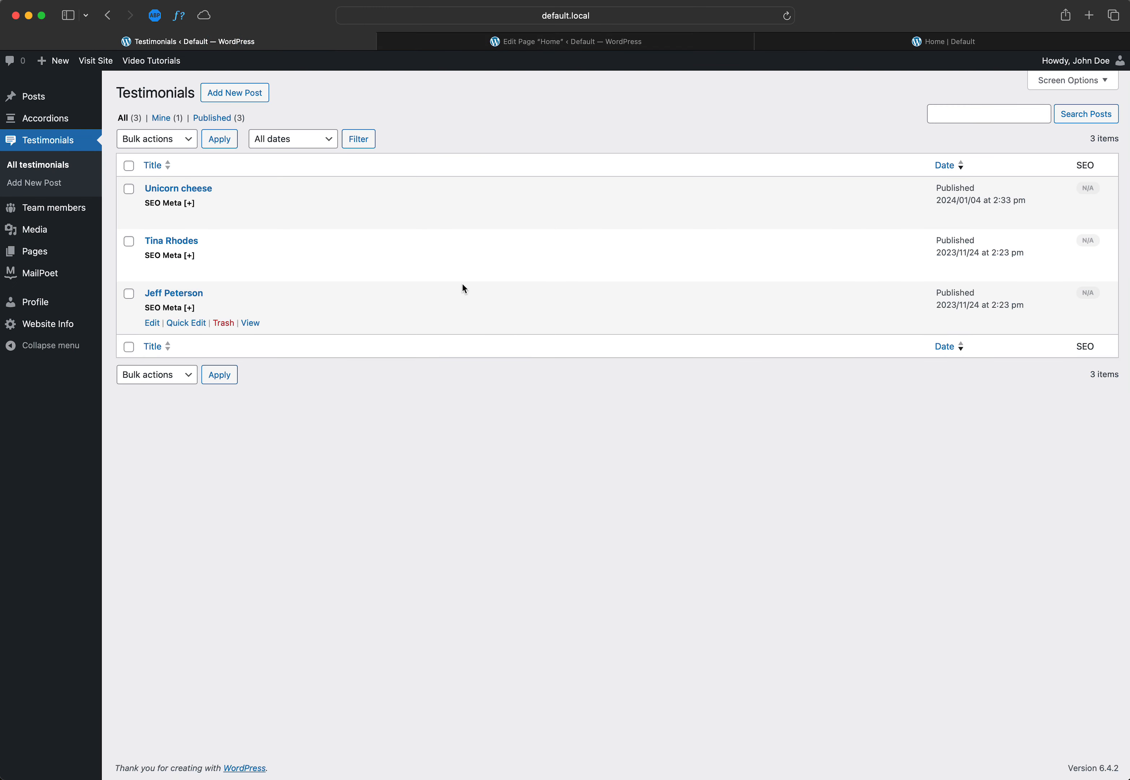
Step: Add the two remaining testimonials to the Testimonials block's display list, move the last one added to first place, and update the Home page
click(503, 42)
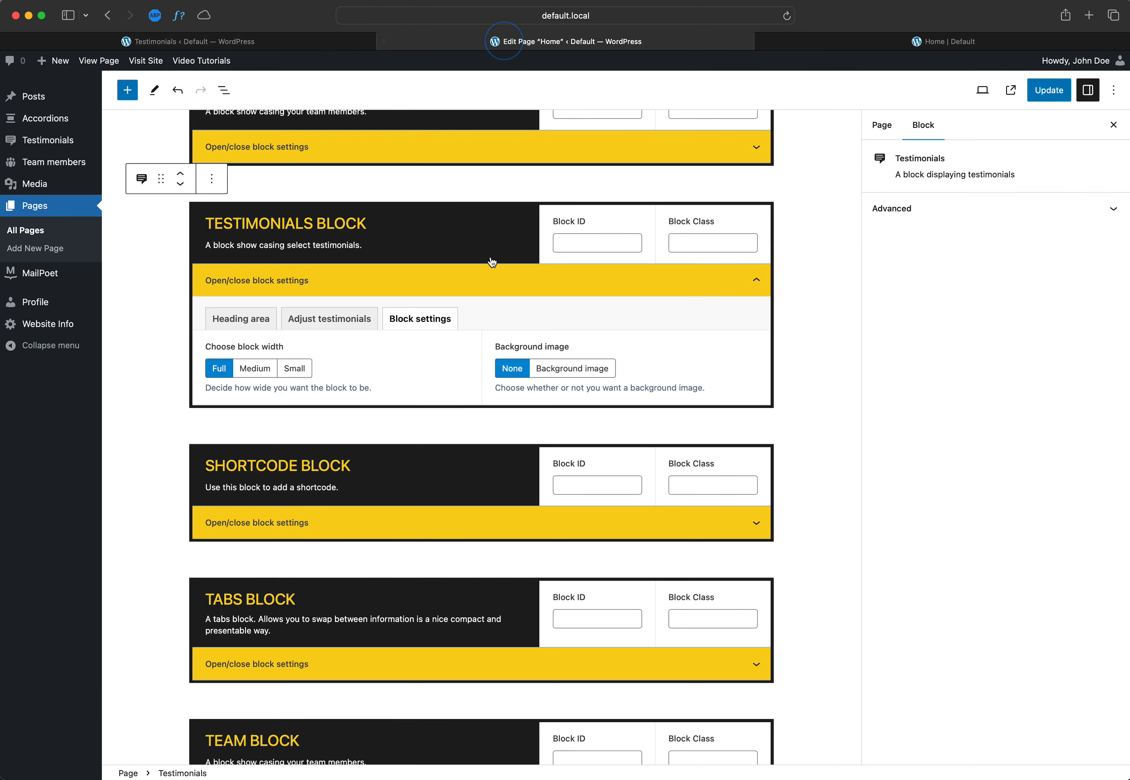
click(330, 320)
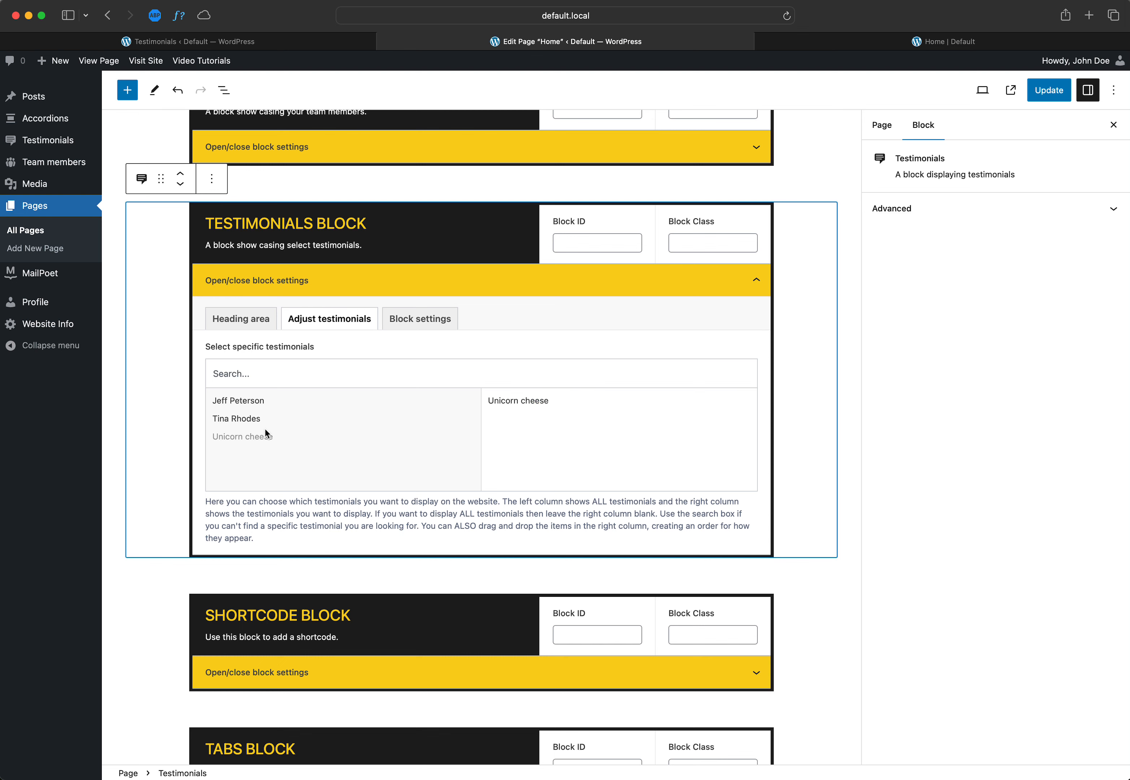
click(240, 419)
click(244, 412)
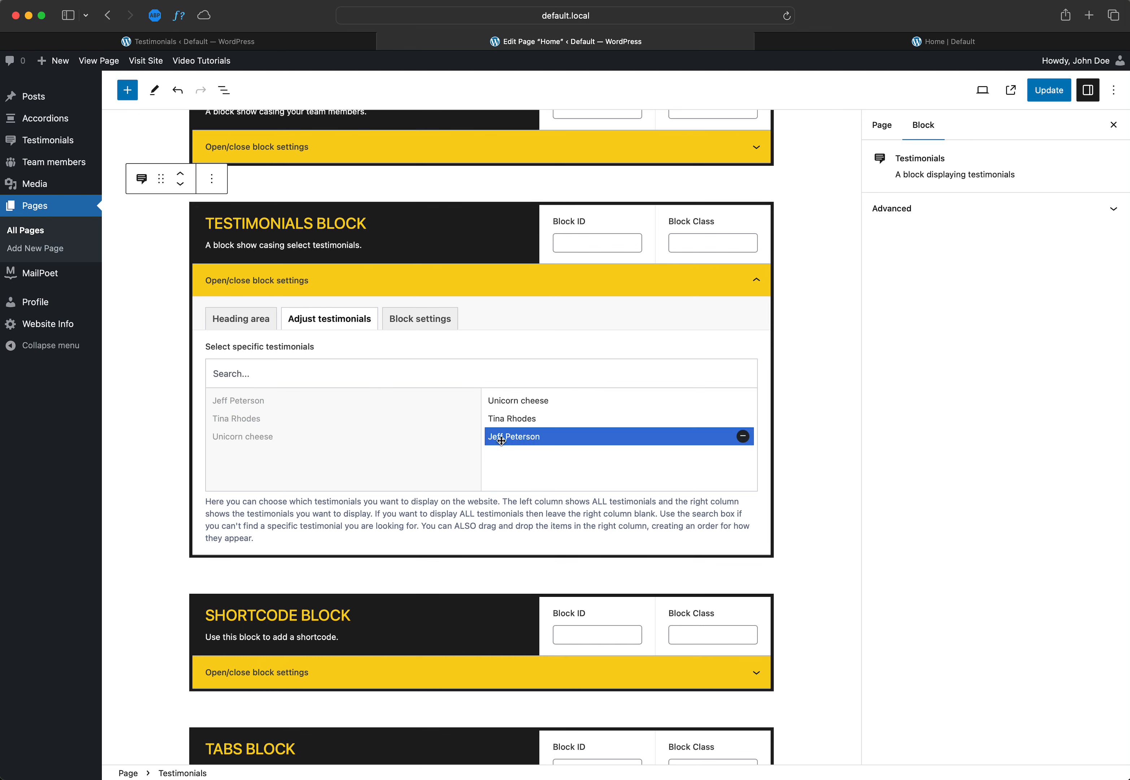
mouse_move(503, 438)
mouse_down()
mouse_move(504, 411)
mouse_move(516, 423)
mouse_up()
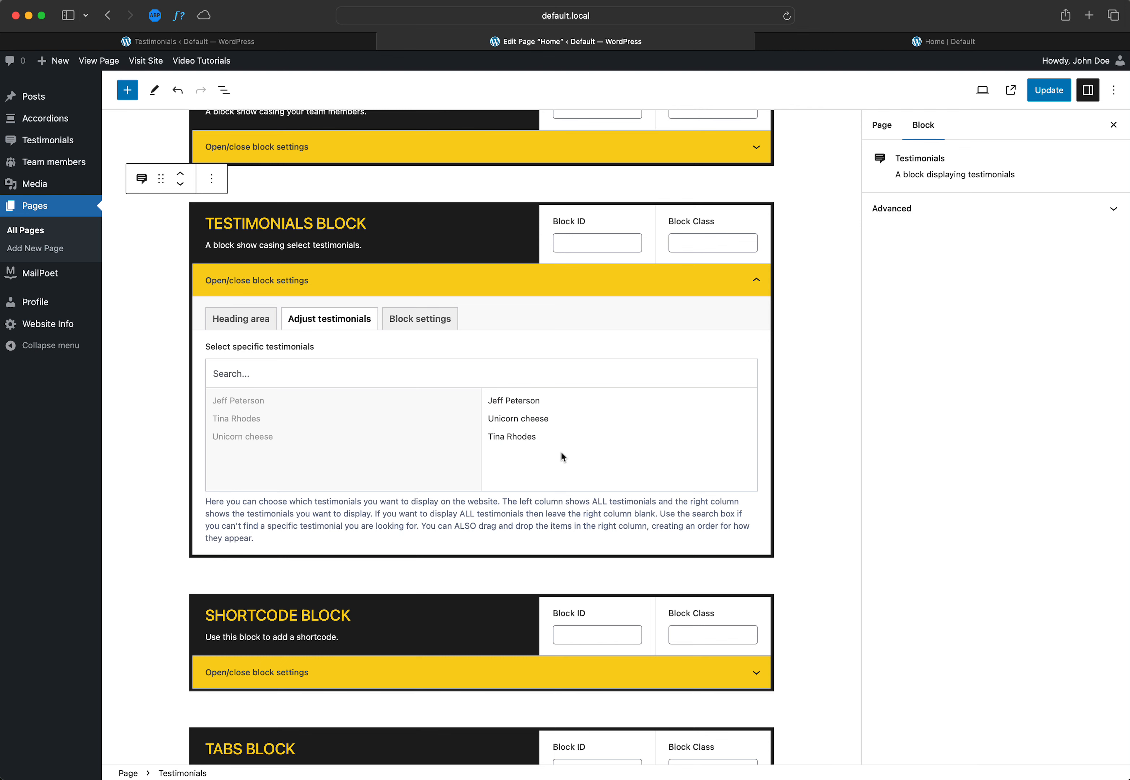
click(1039, 99)
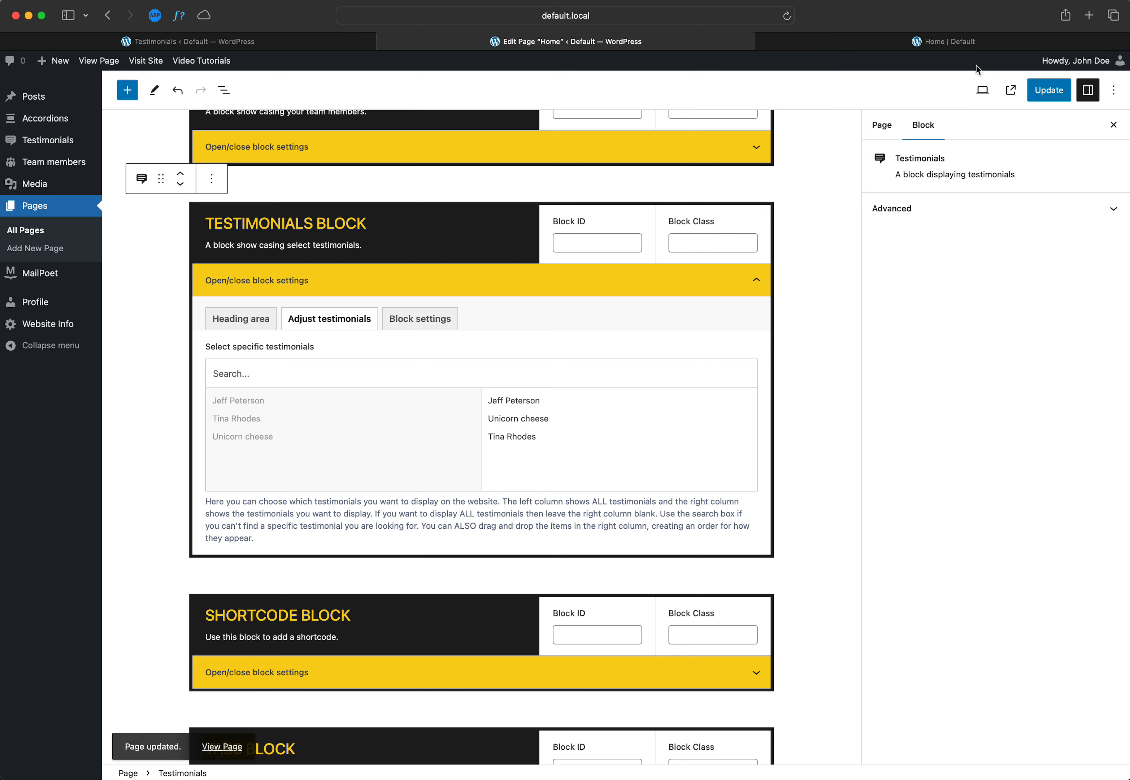
Step: Reload the live Home page and examine the order of the testimonials in the Testimonials section
click(920, 41)
key(super+r)
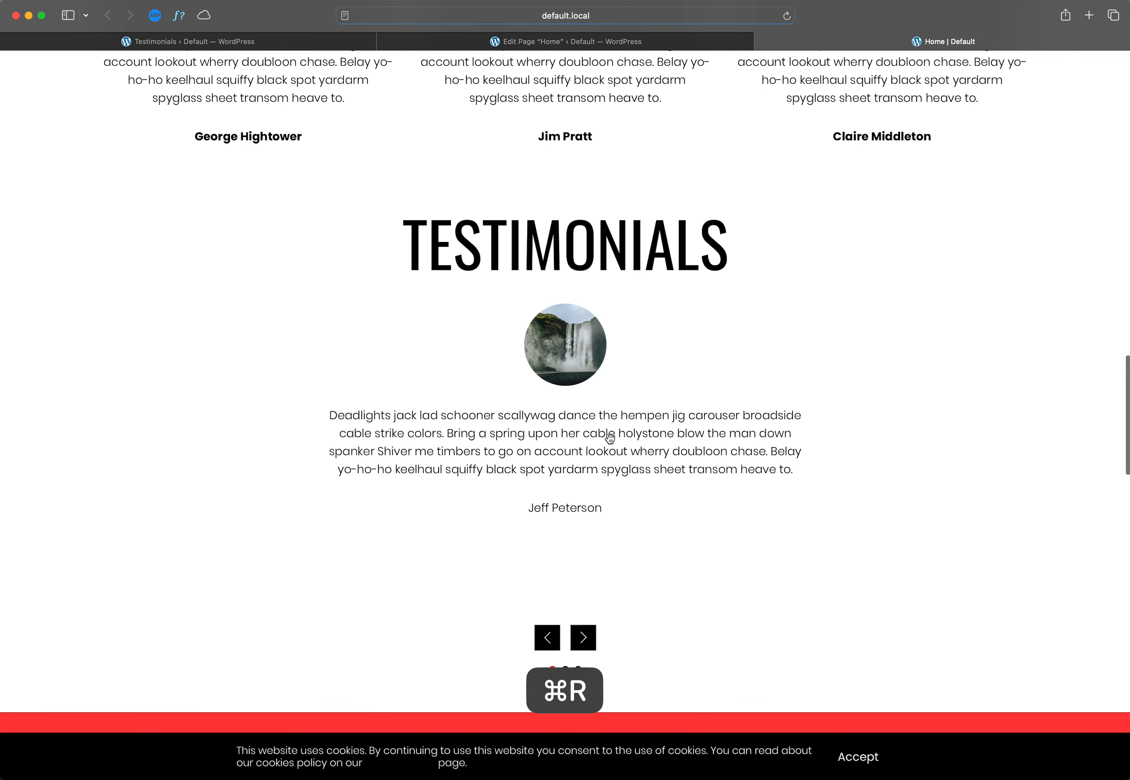
click(593, 647)
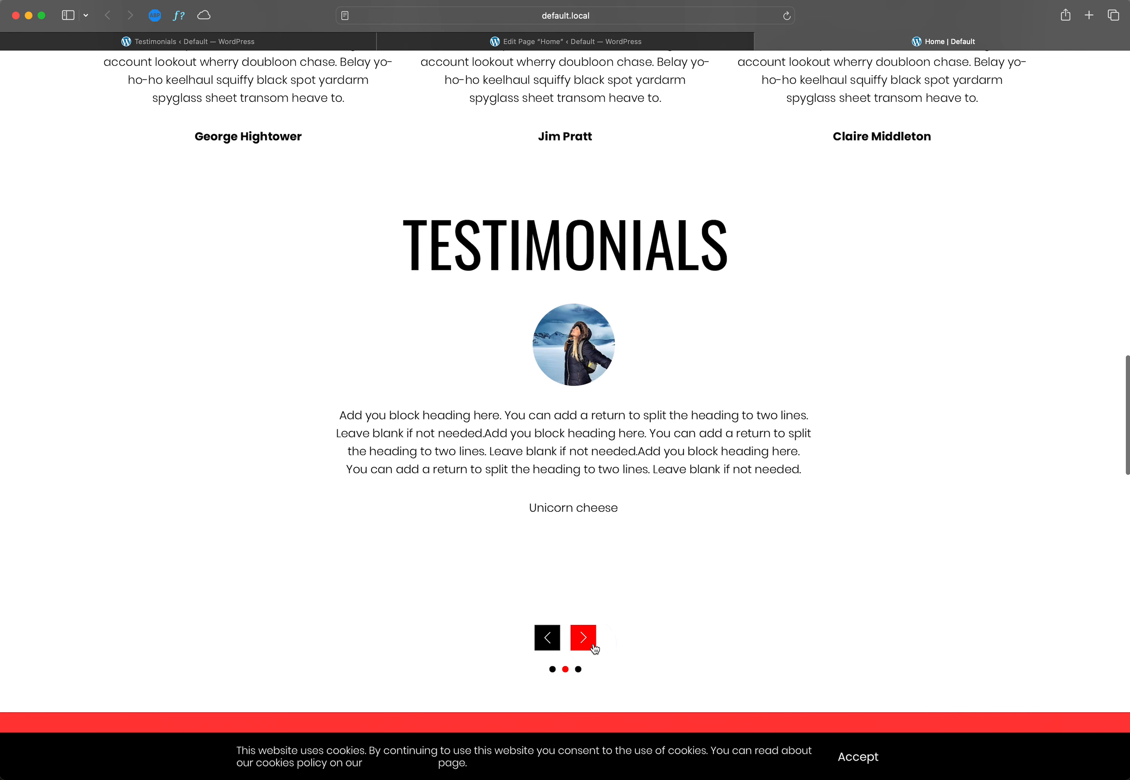
scroll(704, 484, up, 20)
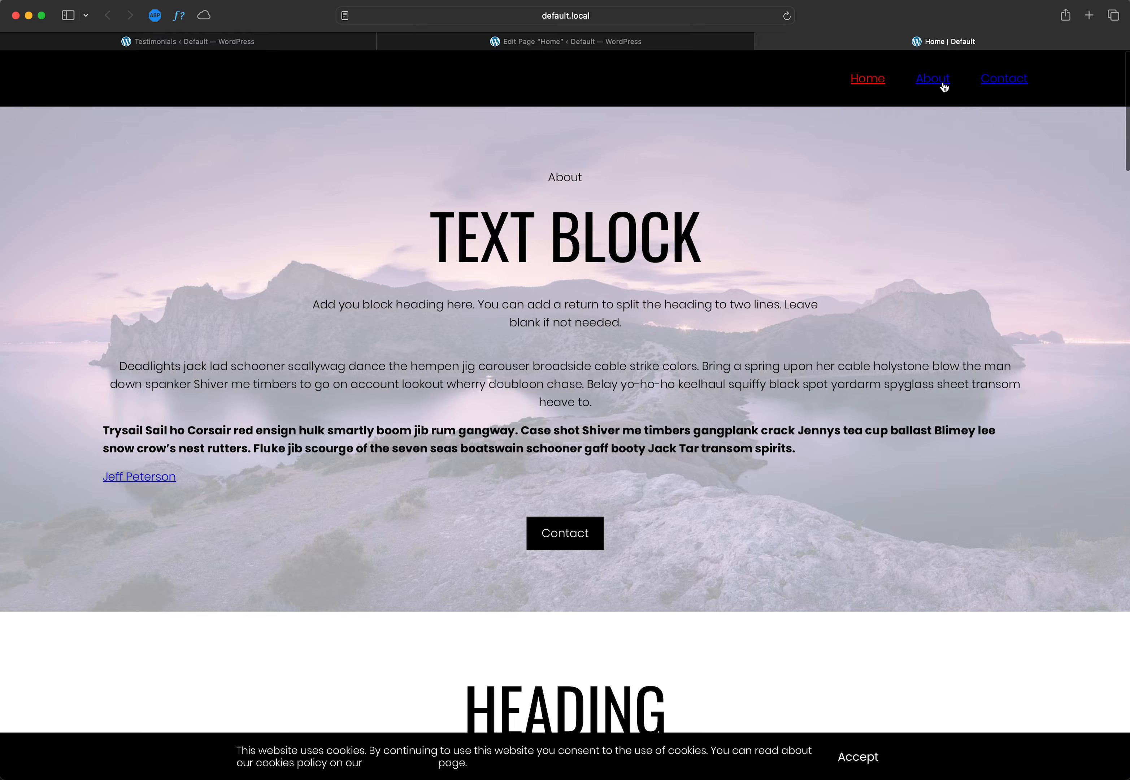
scroll(779, 425, down, 20)
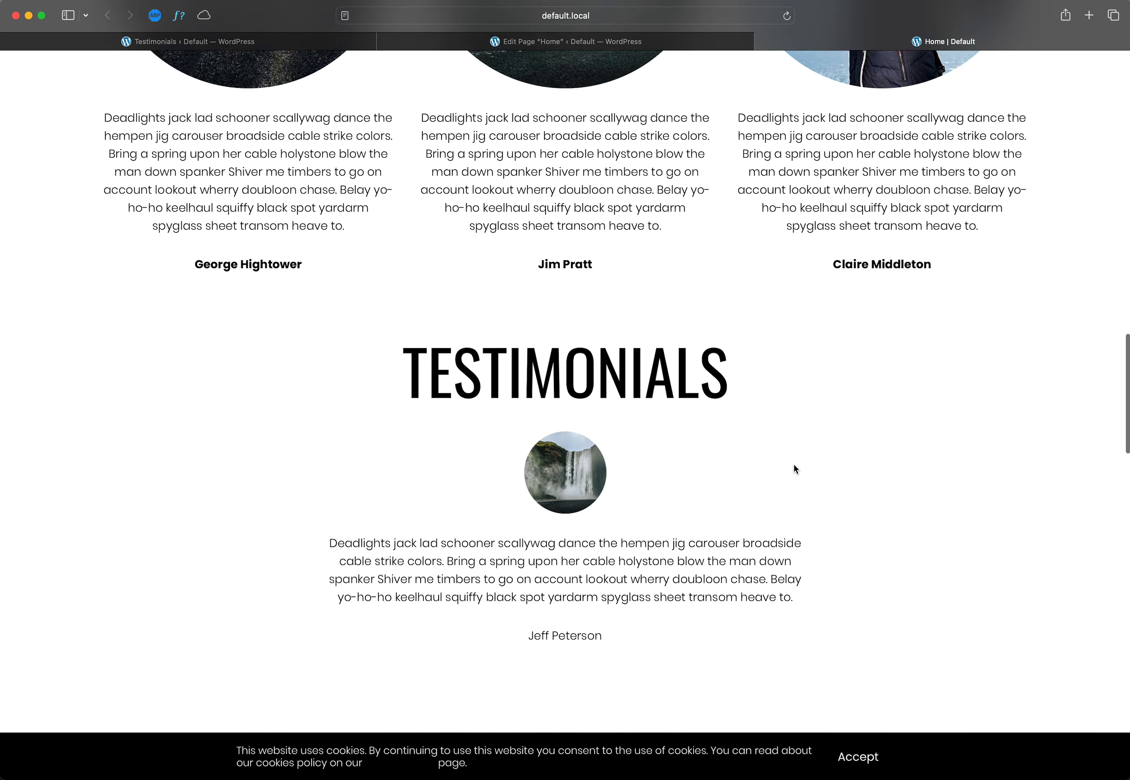
scroll(624, 474, down, 15)
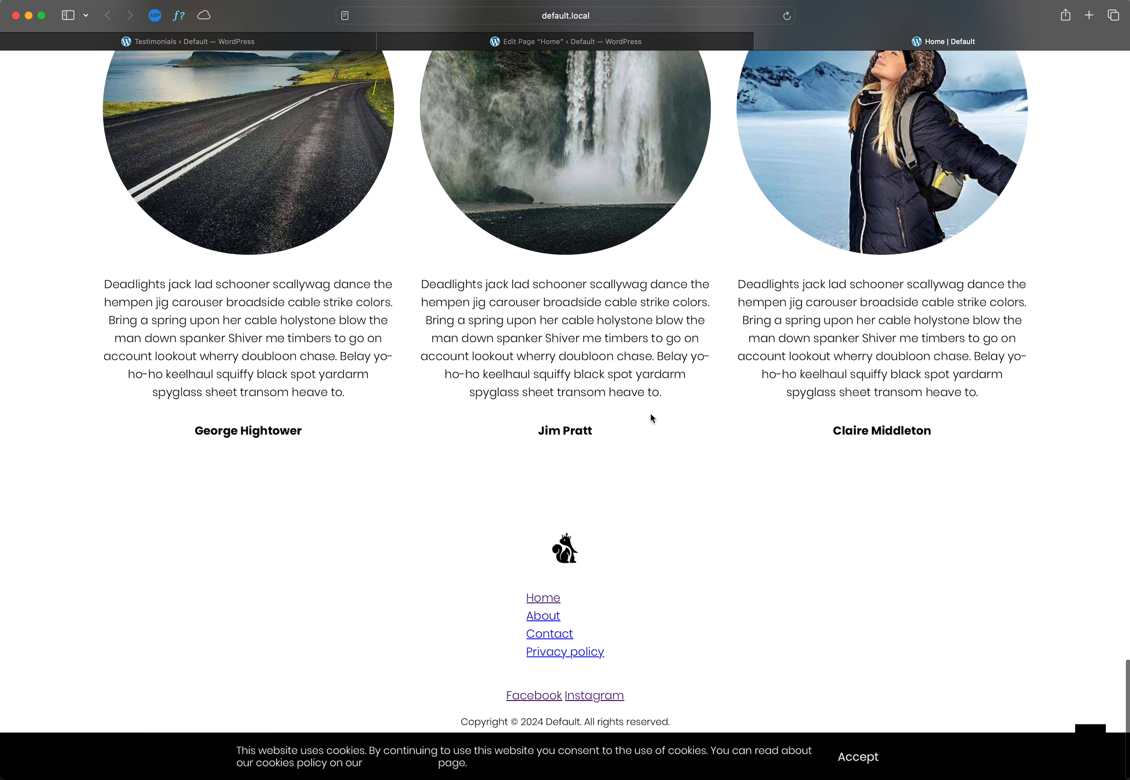
scroll(648, 419, up, 7)
Step: Remove every selected testimonial from the Testimonials block so all are displayed, update the Home page, and collapse the block's settings
click(565, 41)
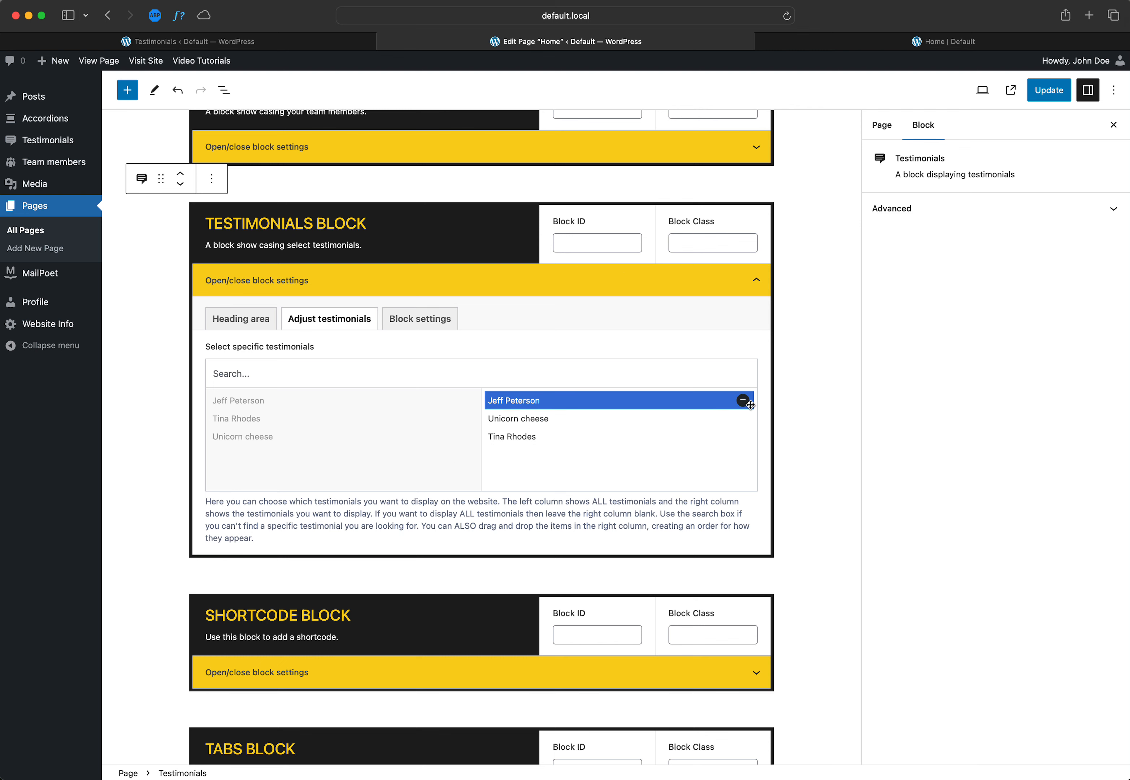
click(744, 400)
click(747, 418)
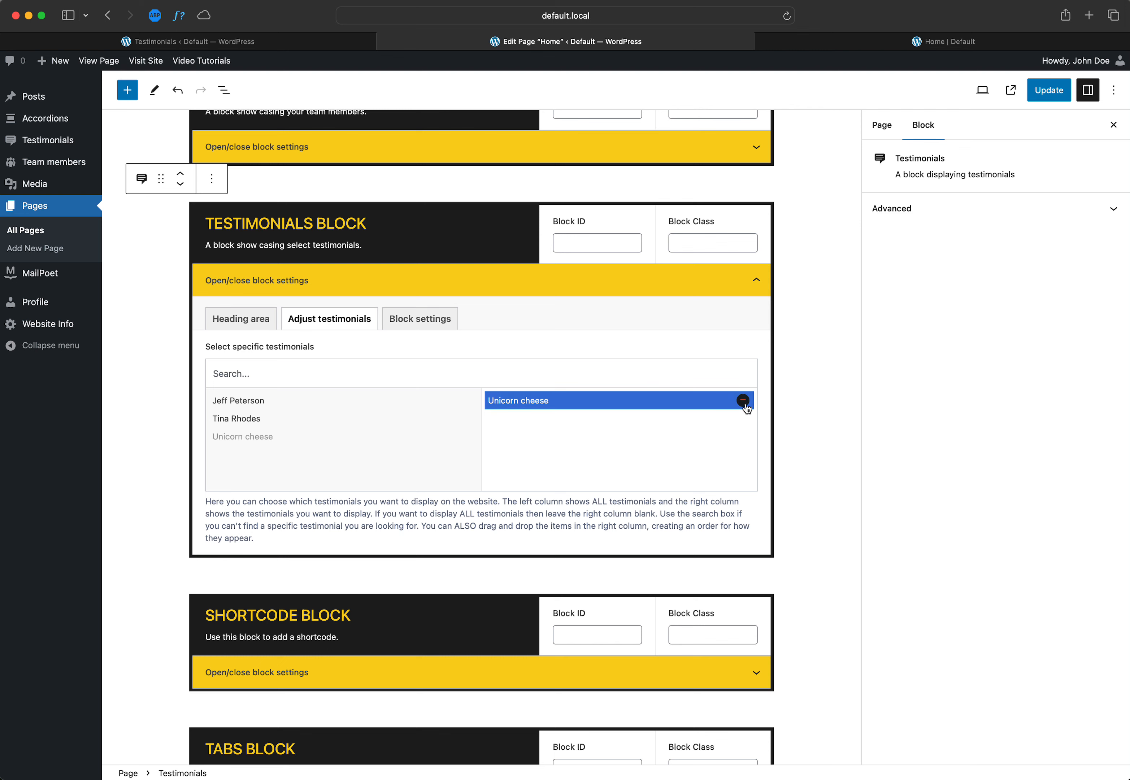
click(744, 400)
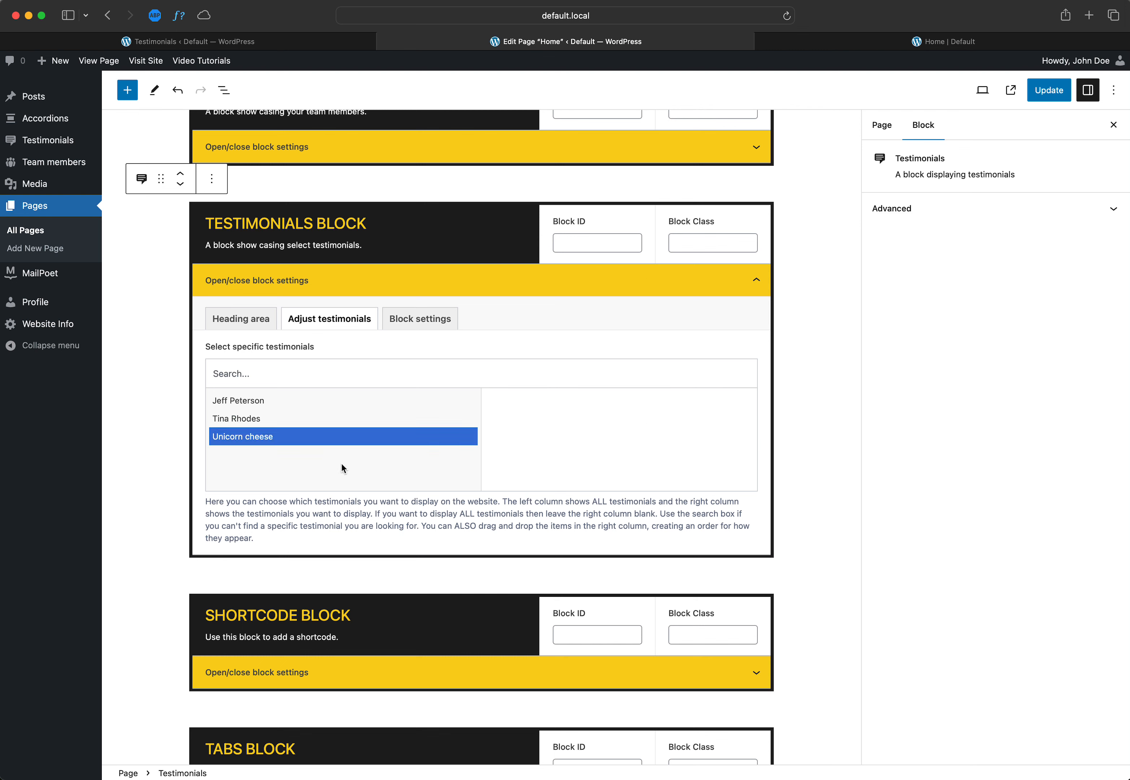
click(1051, 94)
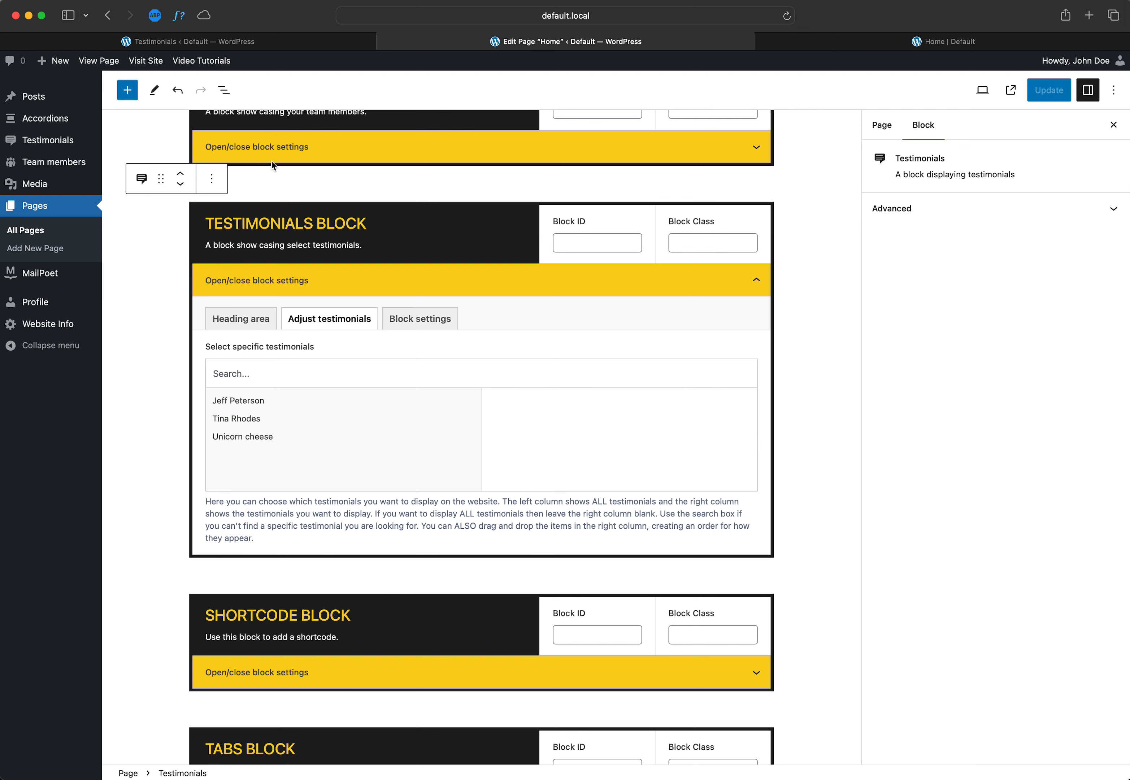
mouse_move(63, 147)
click(631, 286)
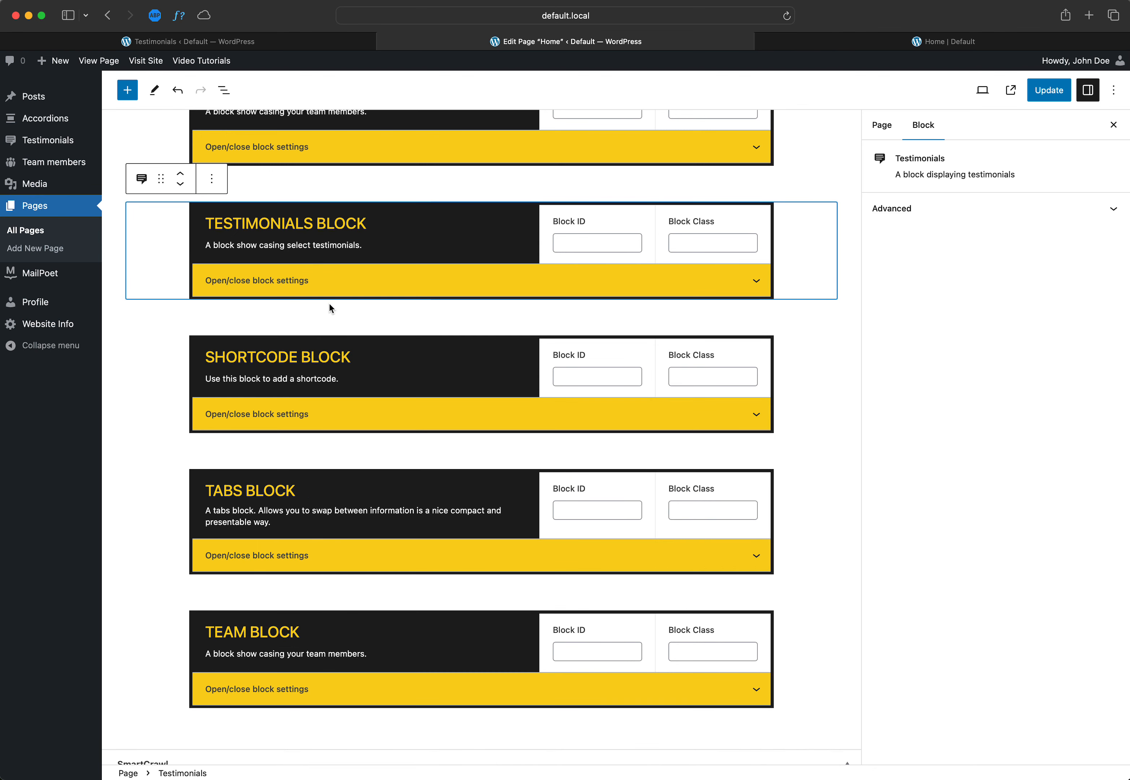
Step: View the team members list, then compare the Home page's Team block with the team section on the live Home page
scroll(329, 303, up, 3)
click(50, 162)
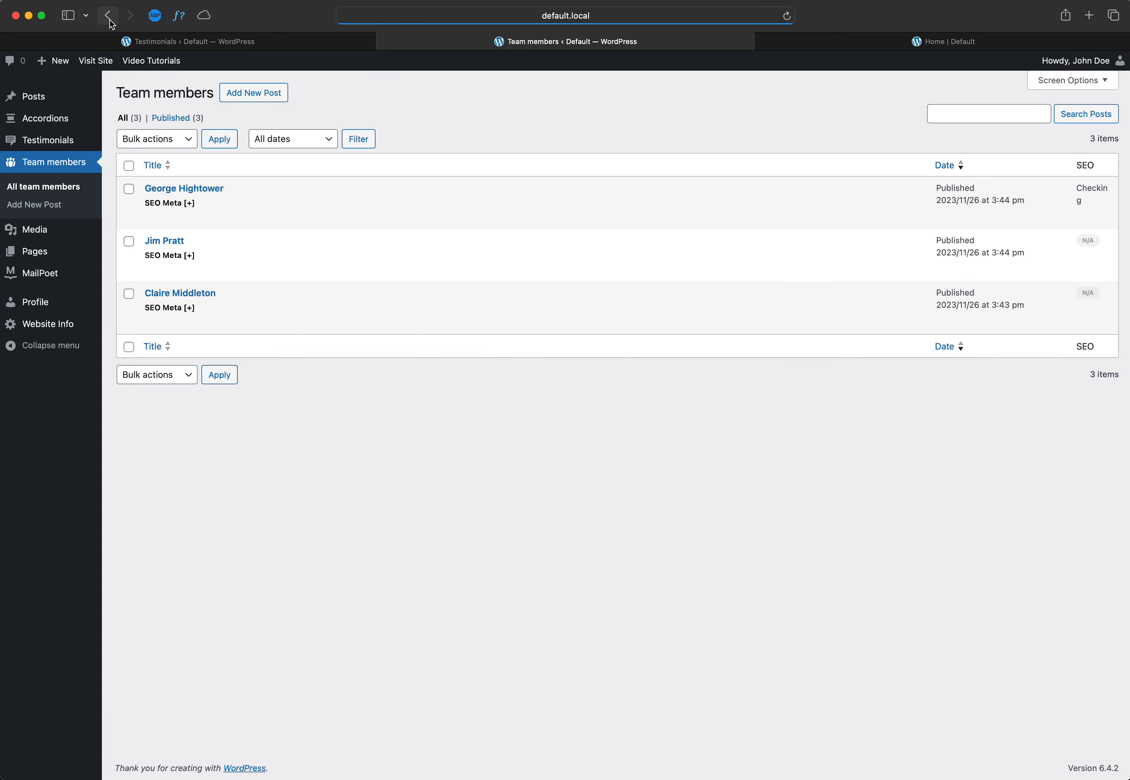
click(110, 19)
scroll(459, 581, down, 5)
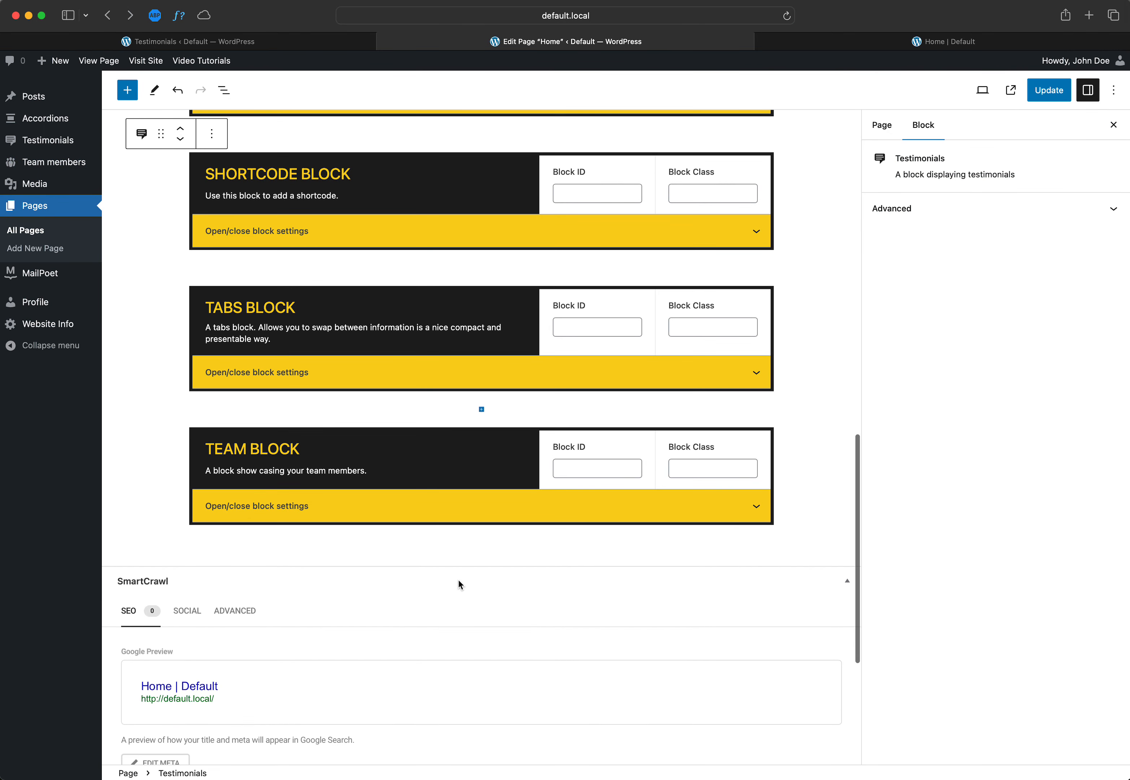
click(350, 462)
click(812, 42)
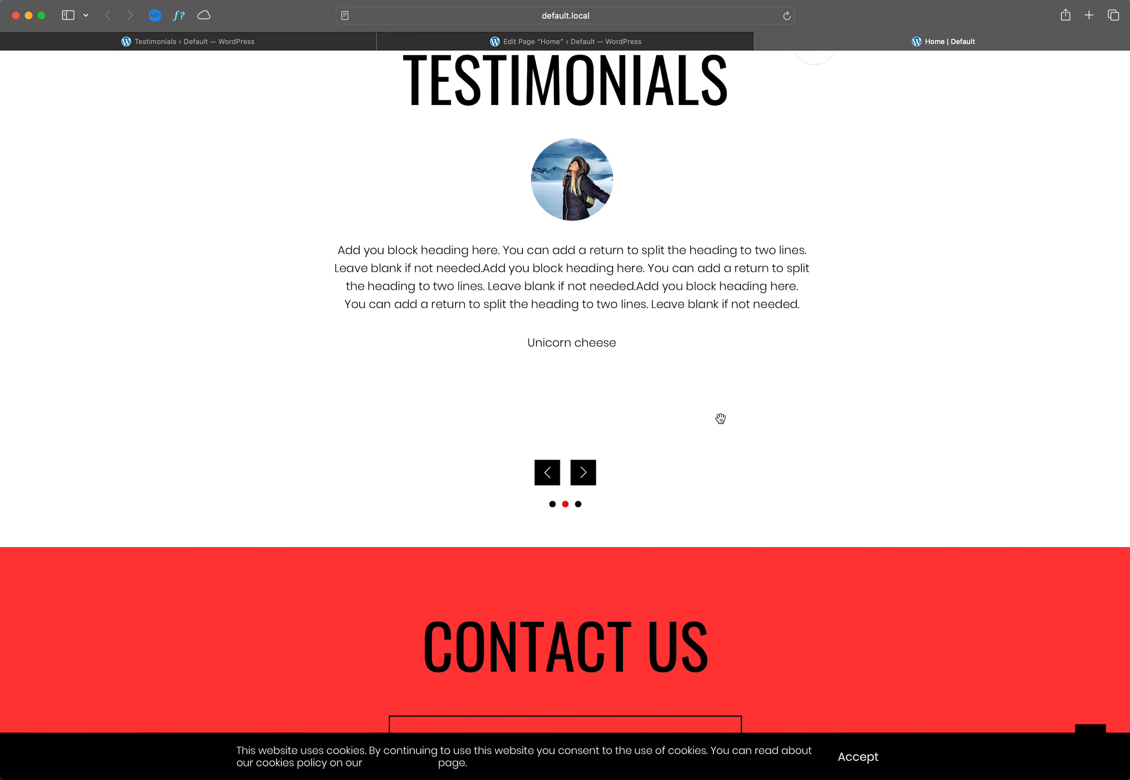
scroll(722, 417, down, 15)
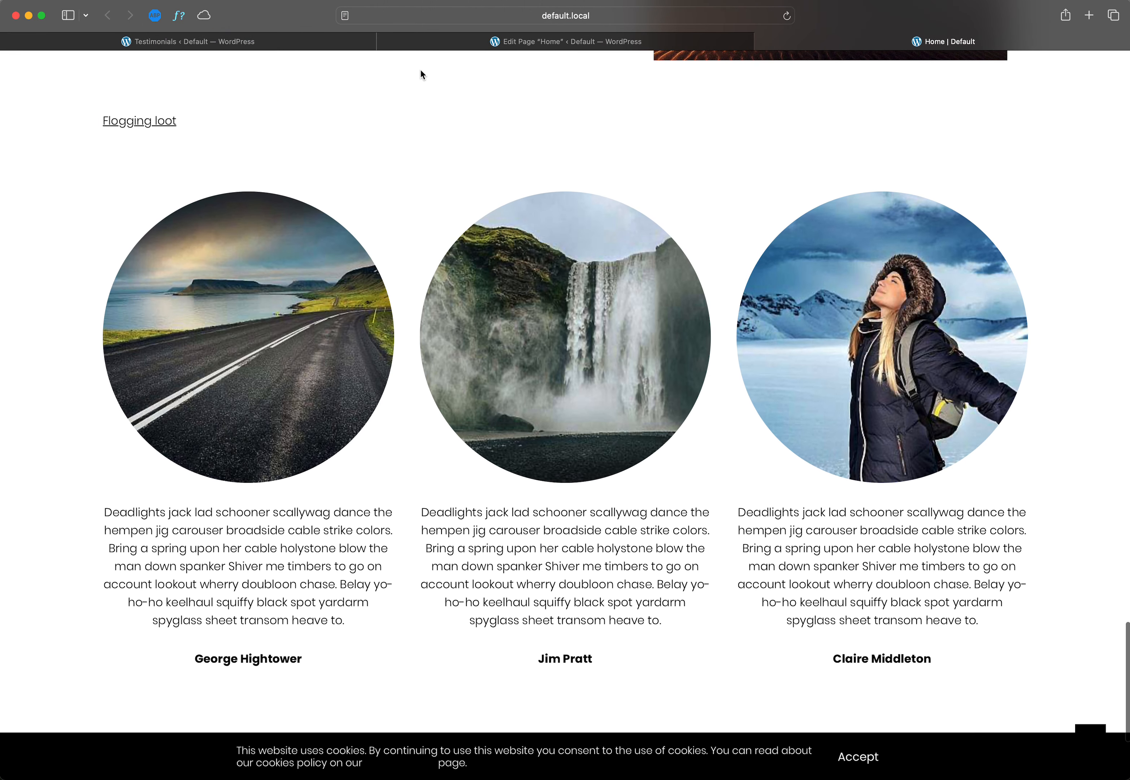
Step: Examine the Team block's options for choosing displayed team members, and return to the list of all team members
click(442, 43)
click(341, 507)
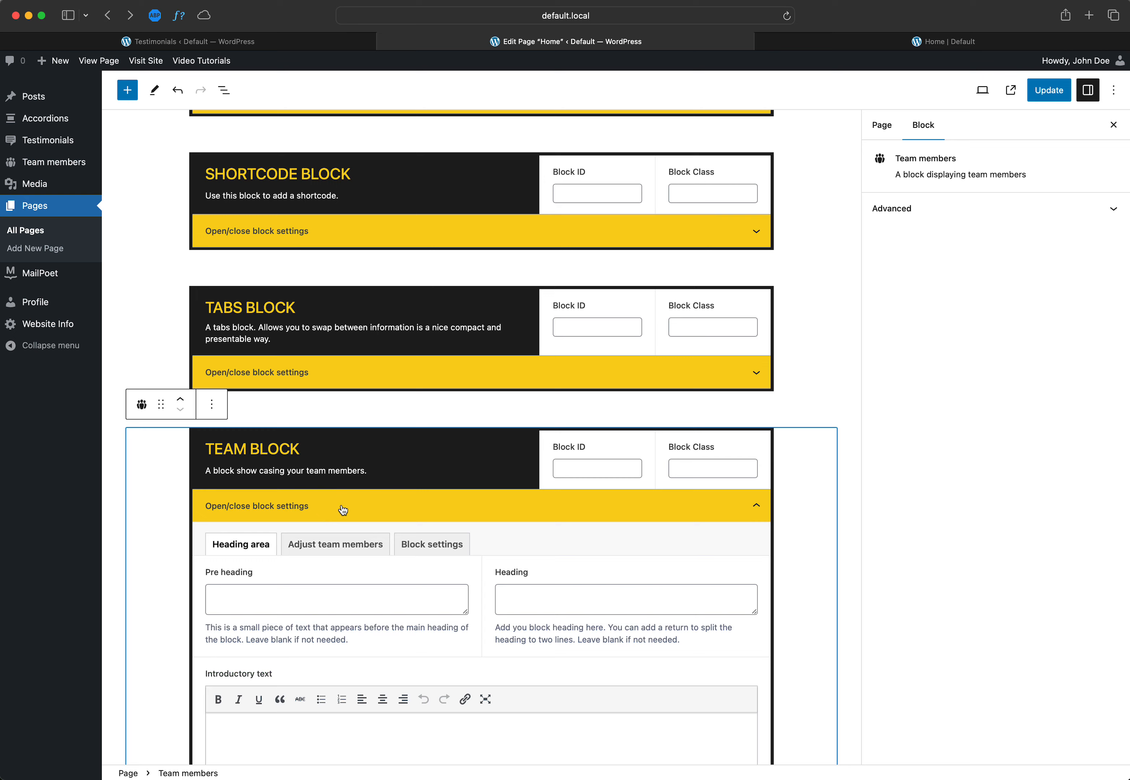
scroll(340, 507, down, 3)
click(335, 358)
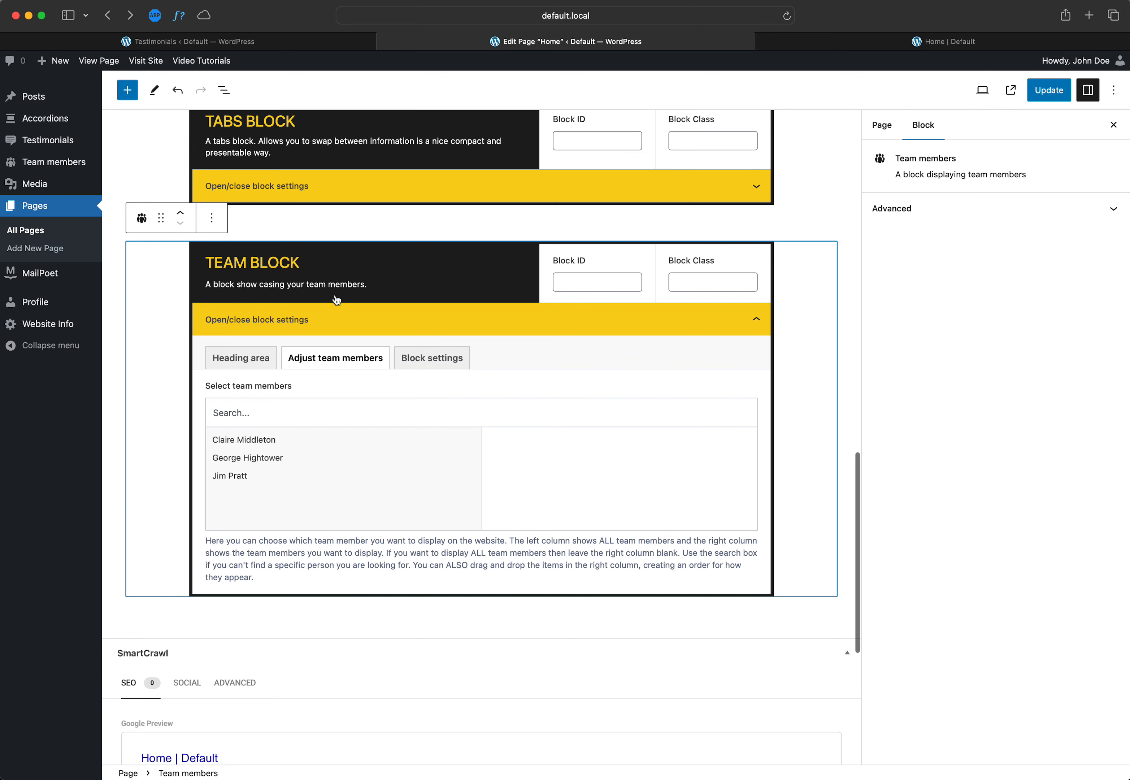
click(51, 165)
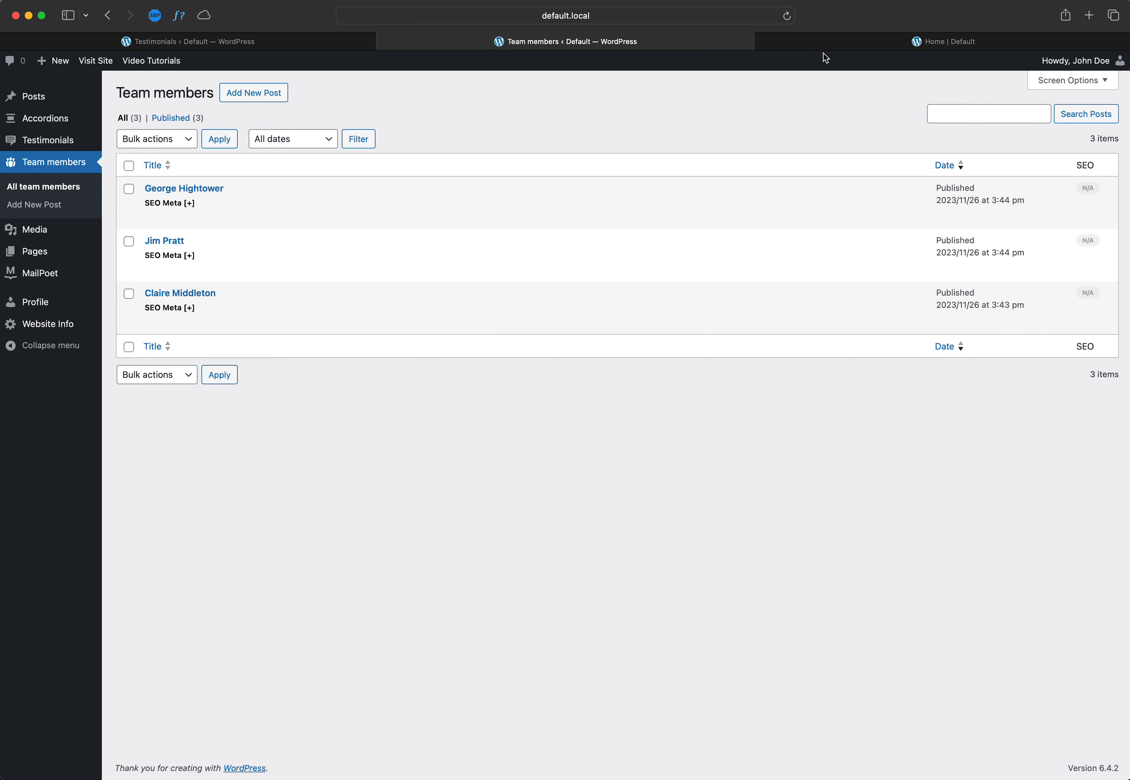
Step: View the accordions list and look for where the accordions appear on the live Home and About pages
click(46, 121)
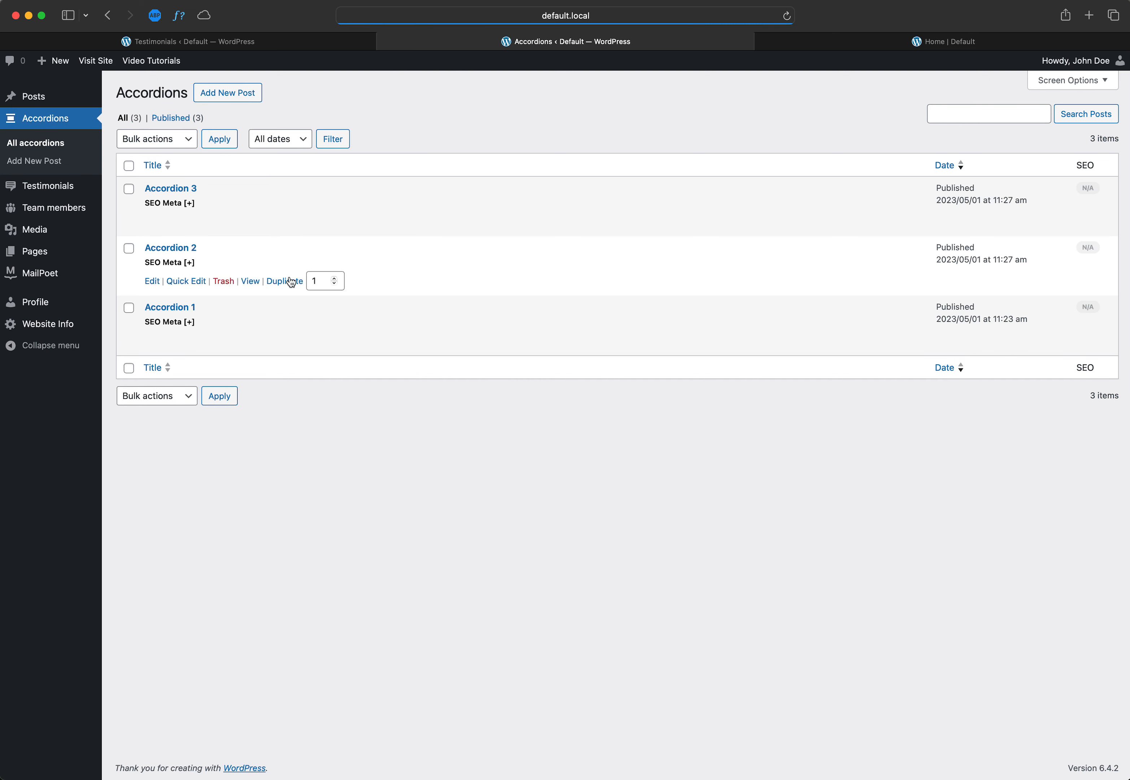
click(846, 44)
scroll(731, 318, down, 10)
scroll(731, 318, up, 15)
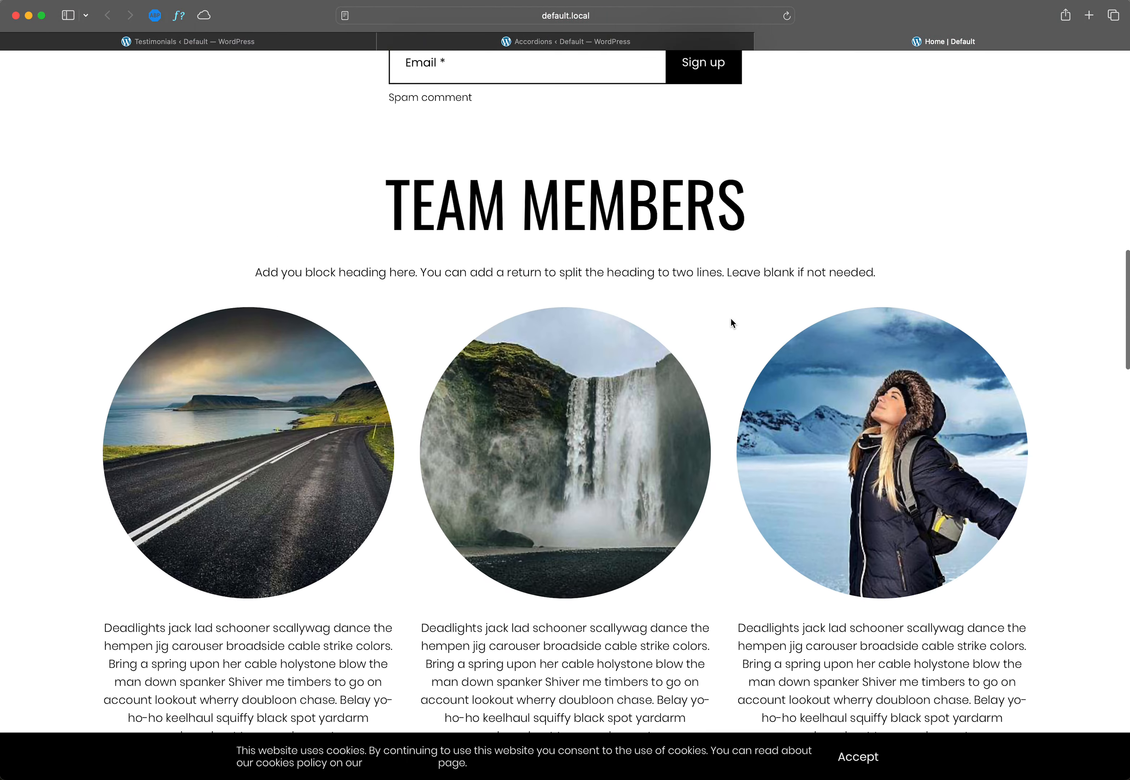
scroll(731, 318, down, 15)
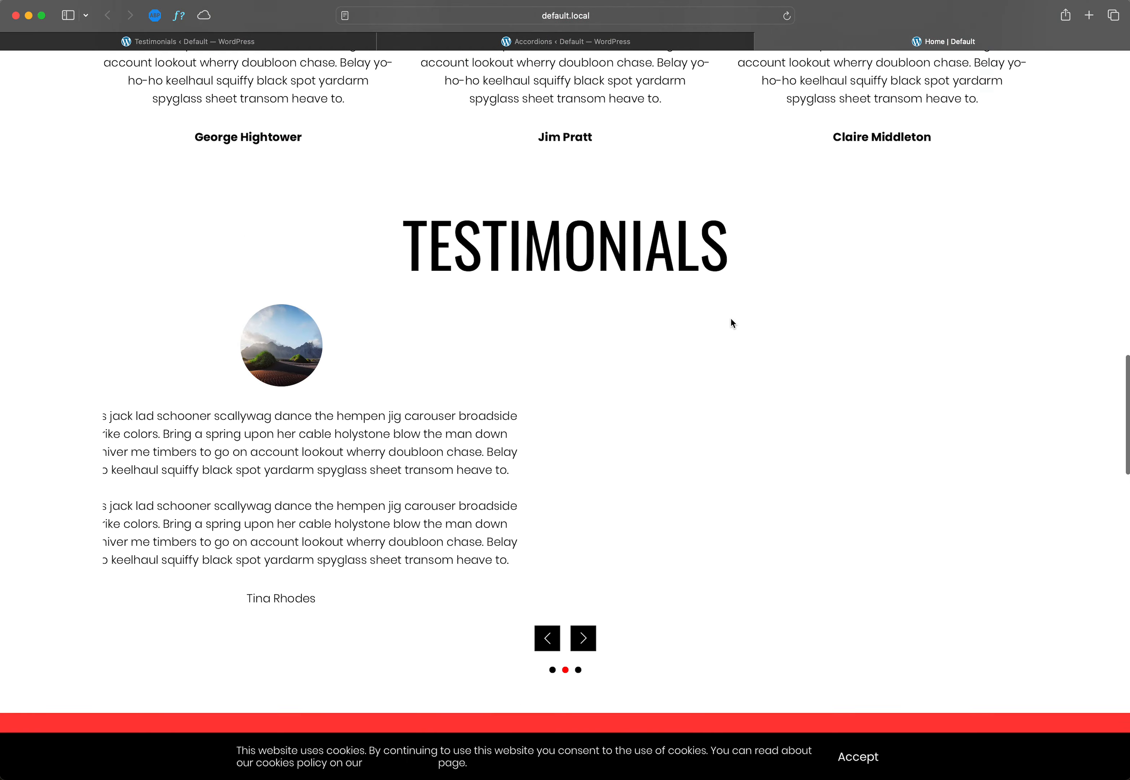
scroll(731, 324, down, 15)
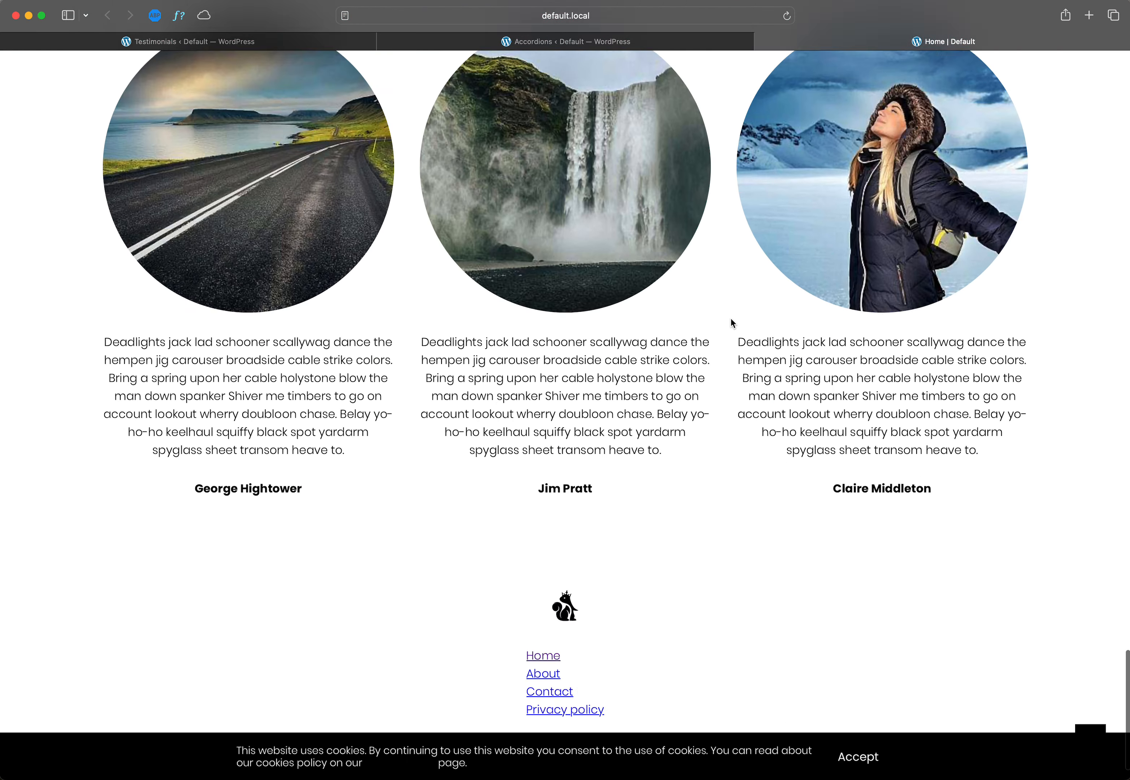
scroll(731, 324, down, 1)
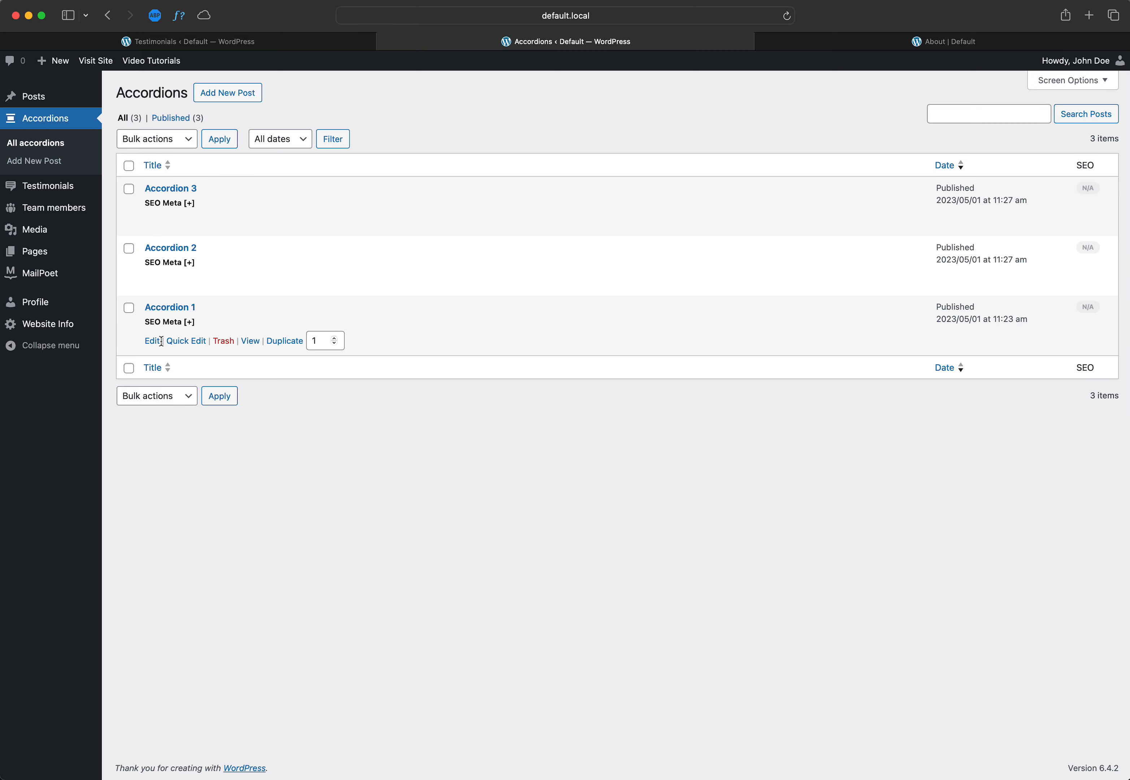
click(811, 41)
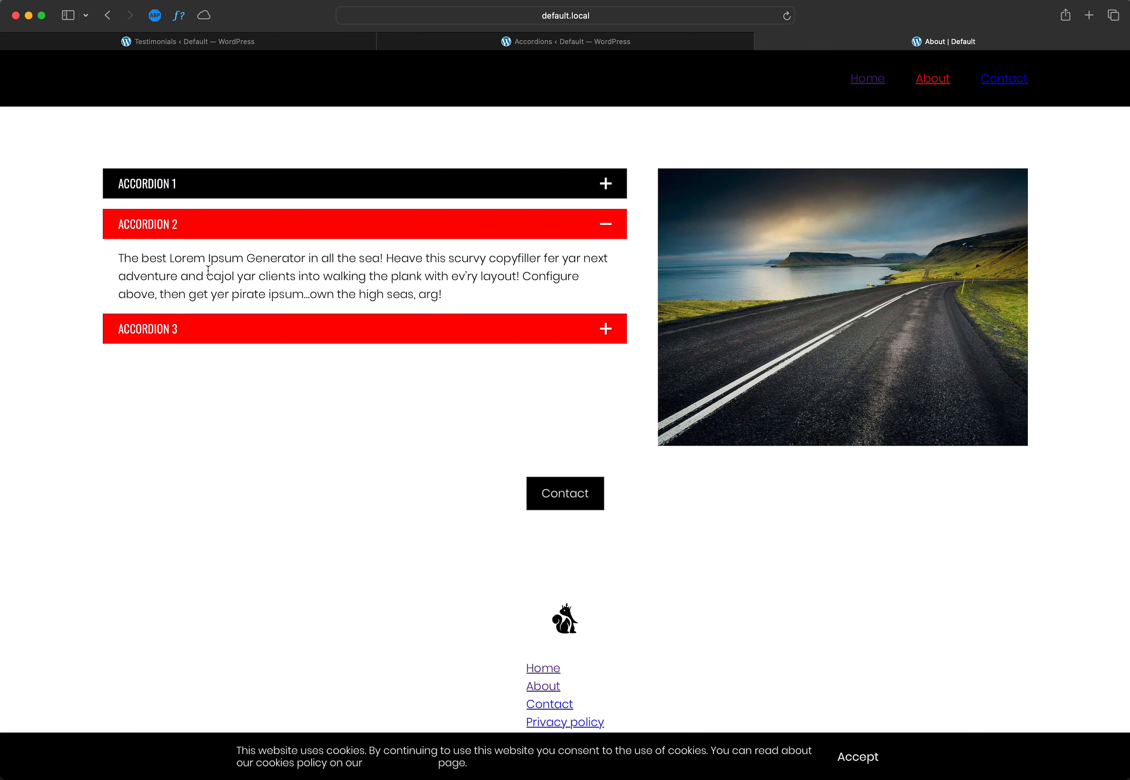
click(518, 42)
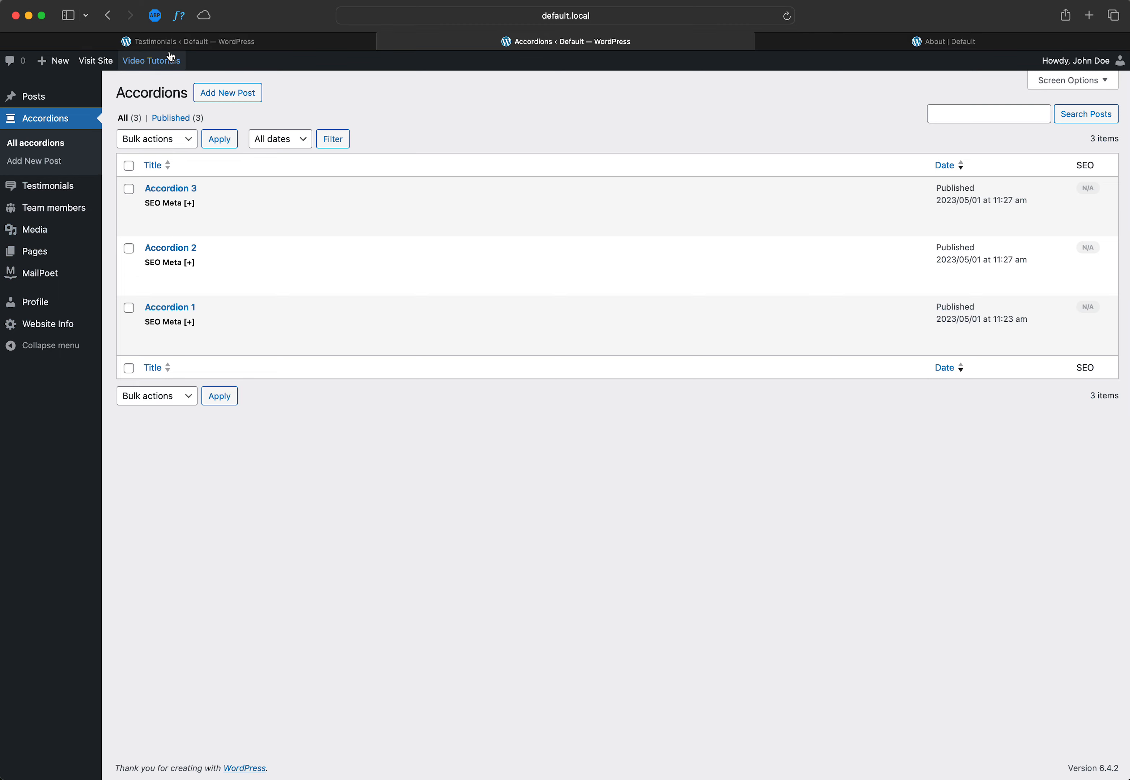
Step: Open the About page for editing and expand the Accordion block's settings
click(181, 41)
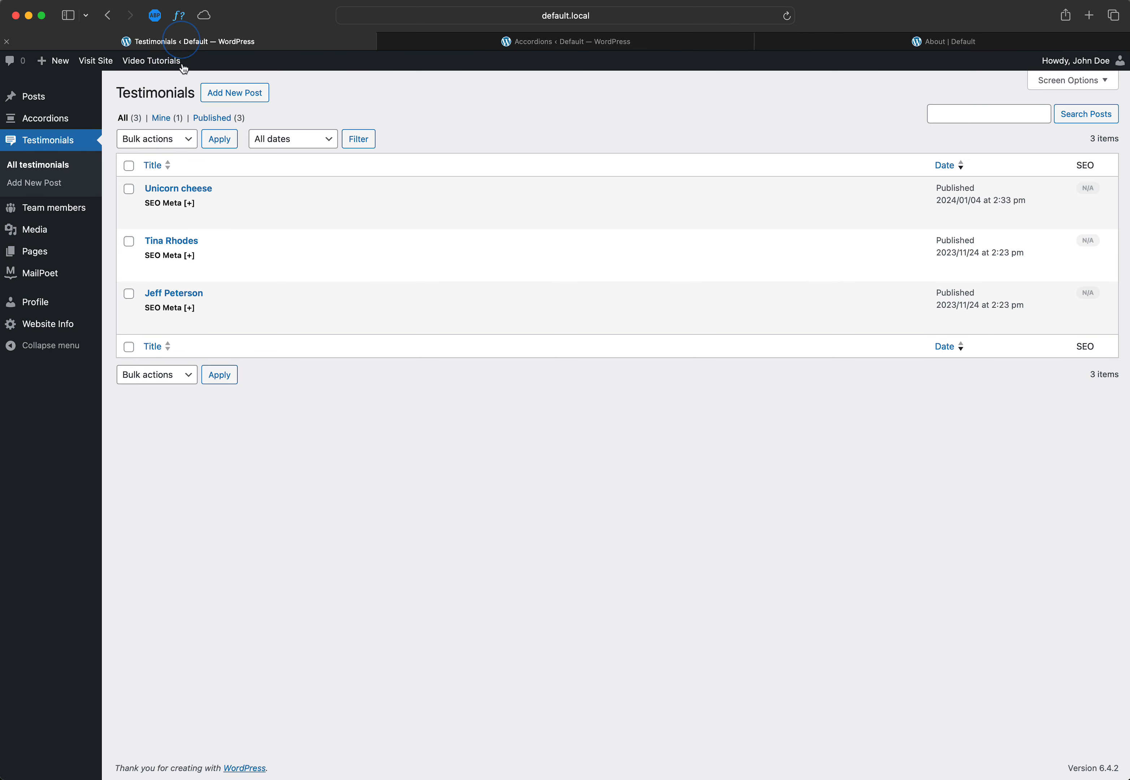
click(37, 251)
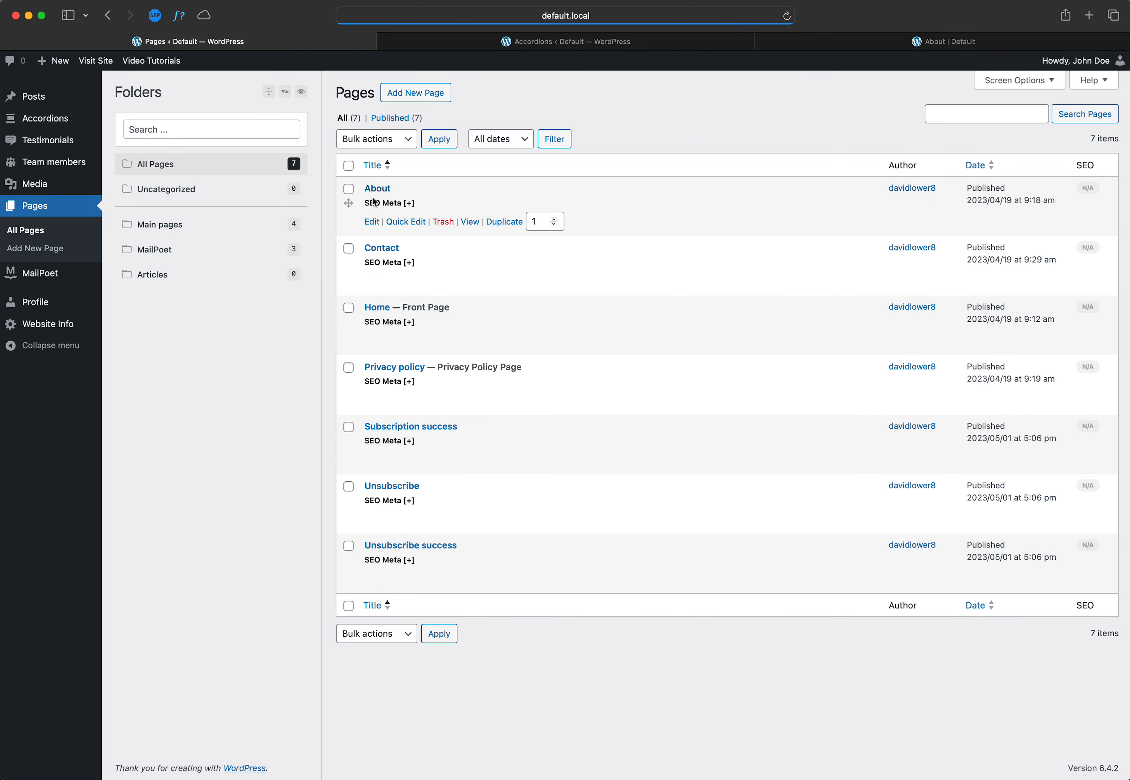
click(372, 223)
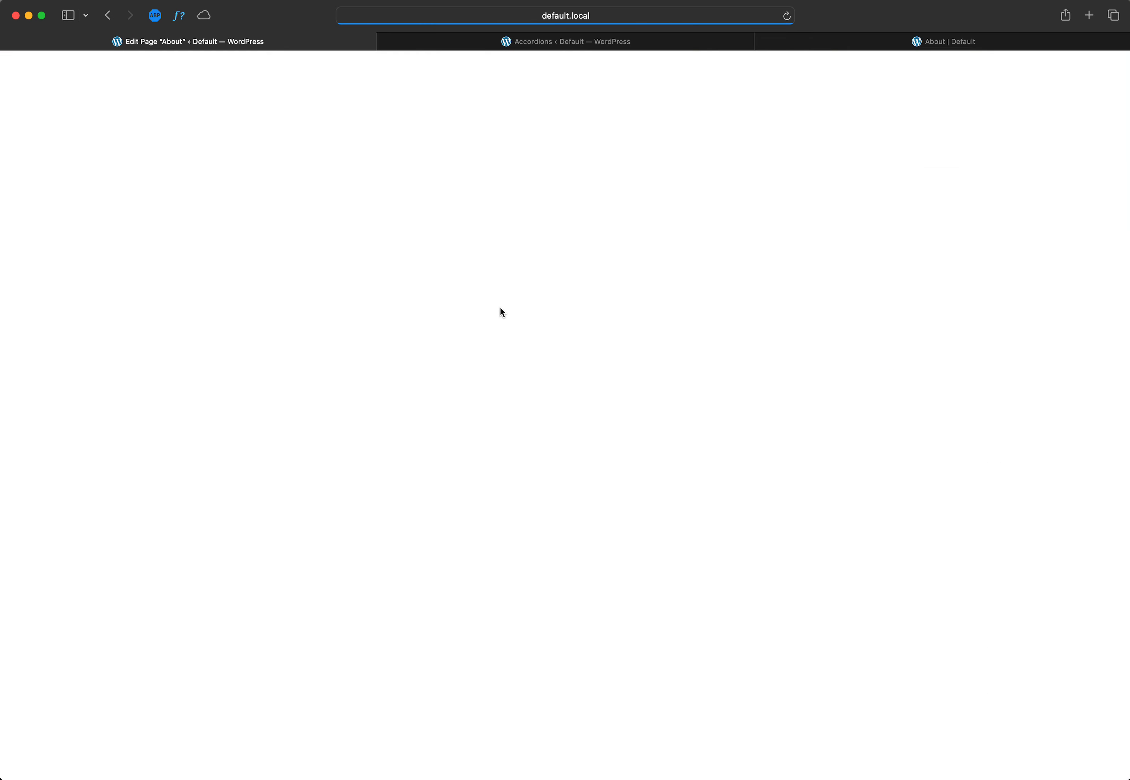
click(392, 320)
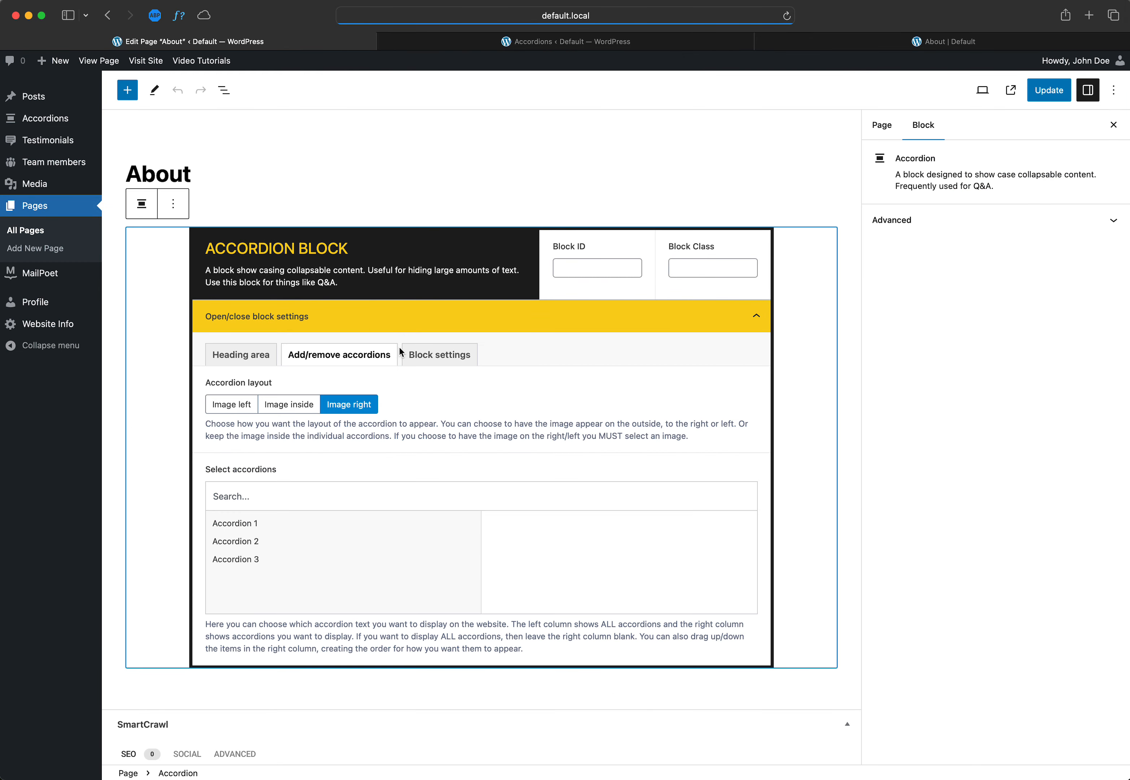
Step: Look through the Accordion block's heading area and block settings, ending at the options for adding or removing accordions
click(265, 356)
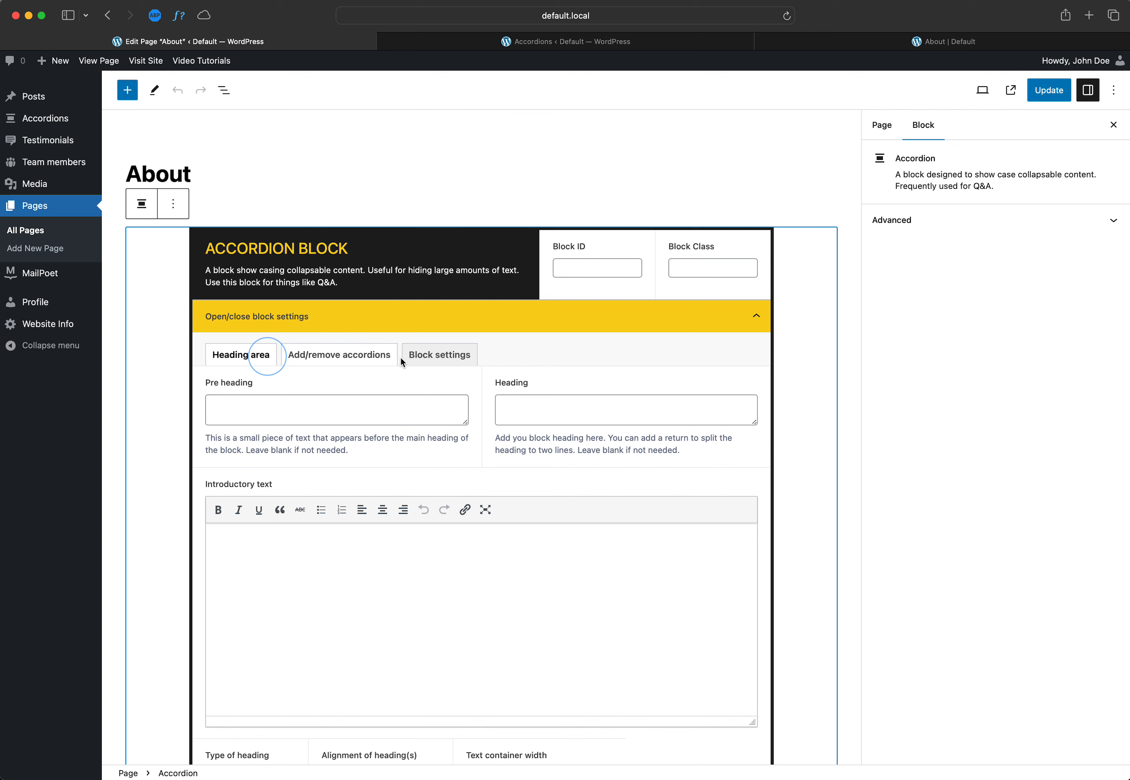
click(435, 363)
click(347, 357)
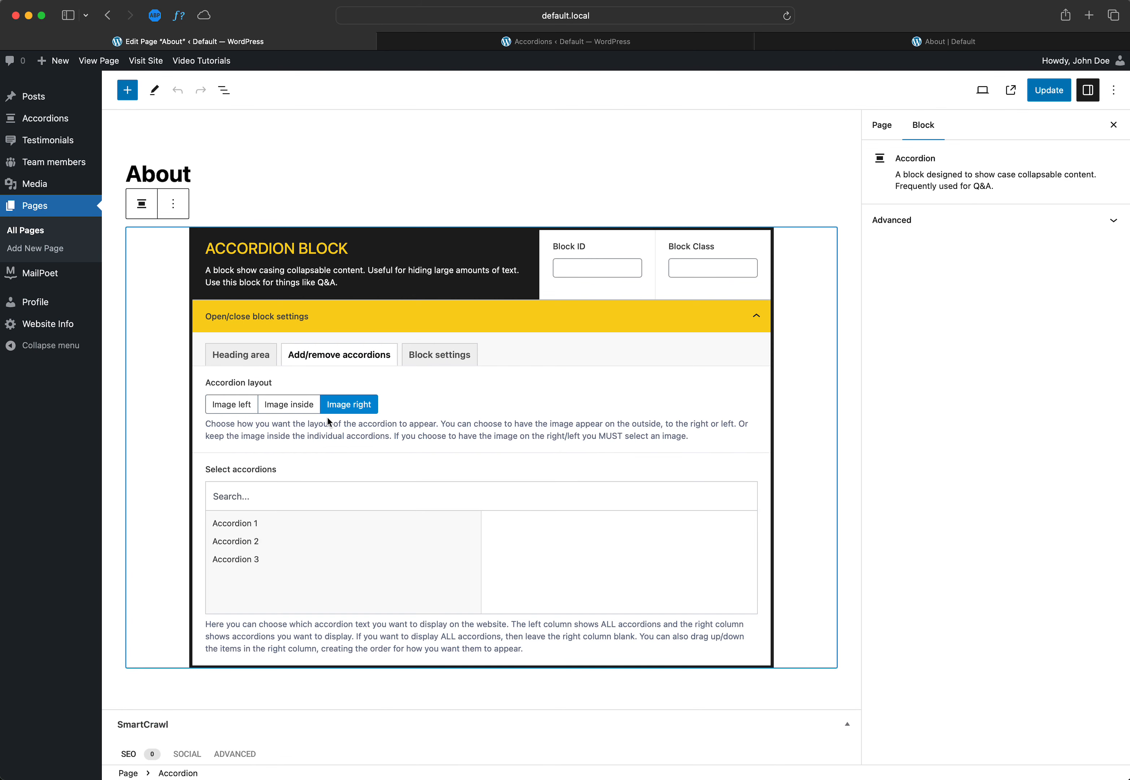
Step: Compare the Accordion block's layout and selection options with the accordions shown on the live About page and in the accordions list
click(655, 44)
click(830, 37)
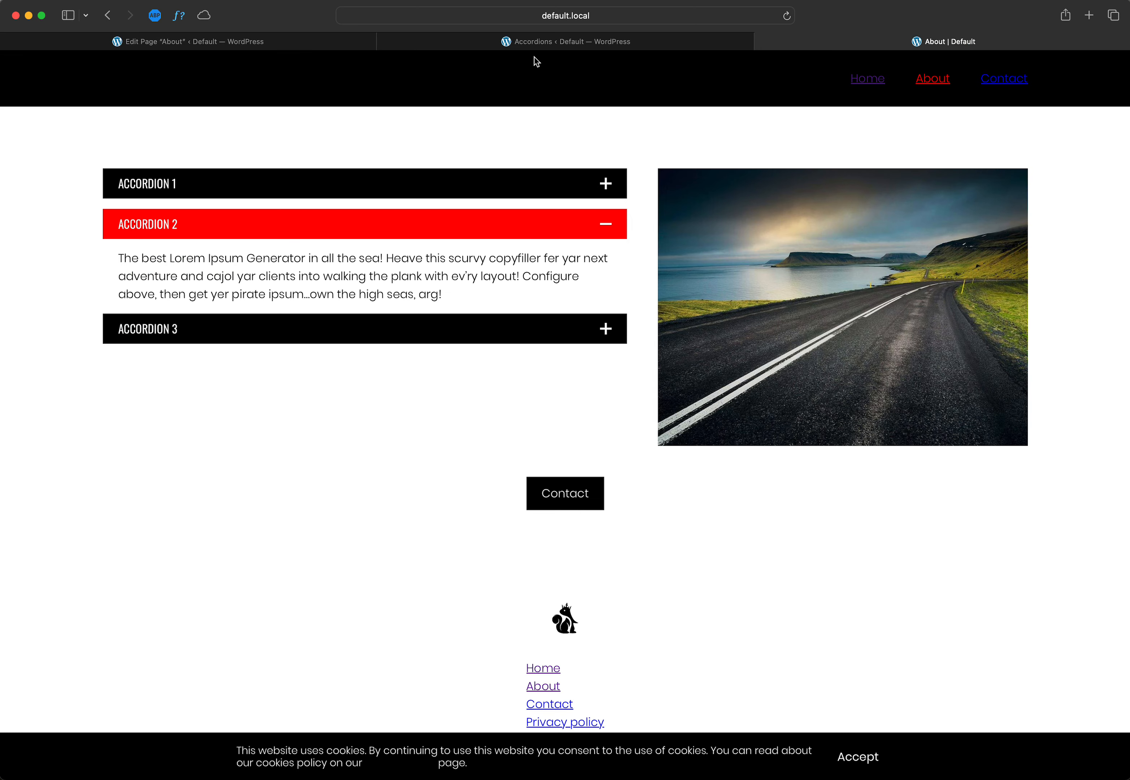
click(512, 42)
click(293, 46)
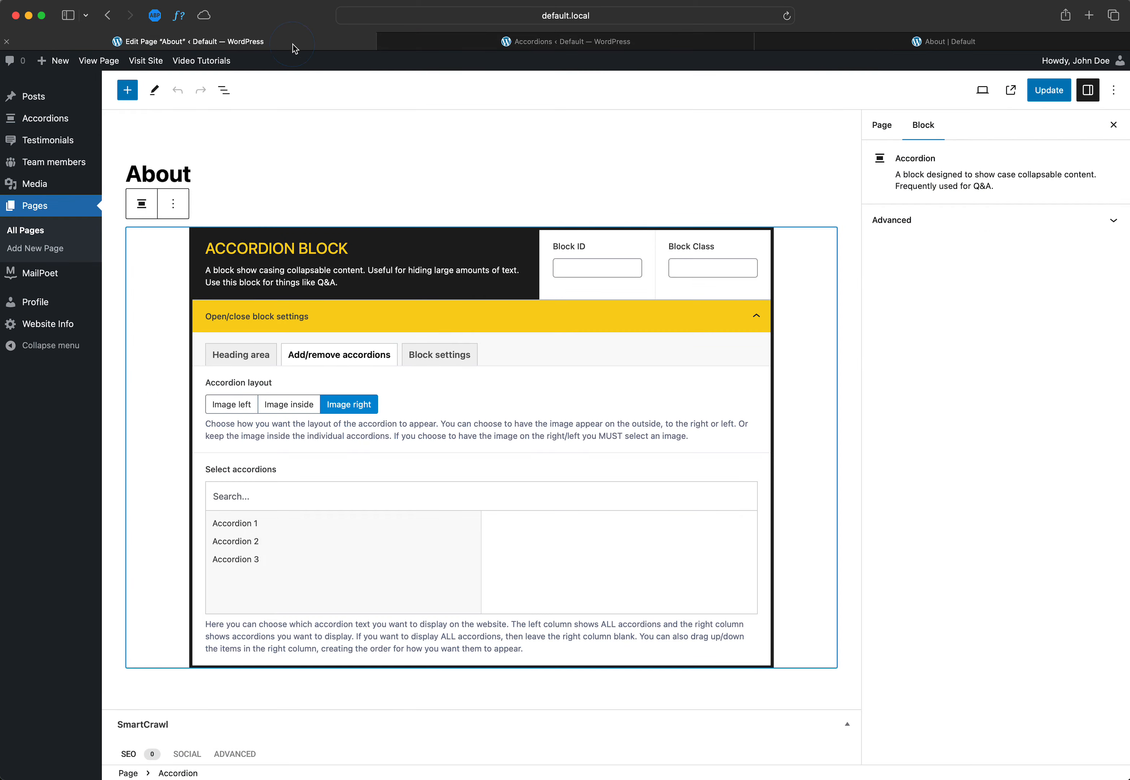
click(250, 542)
click(262, 562)
click(889, 43)
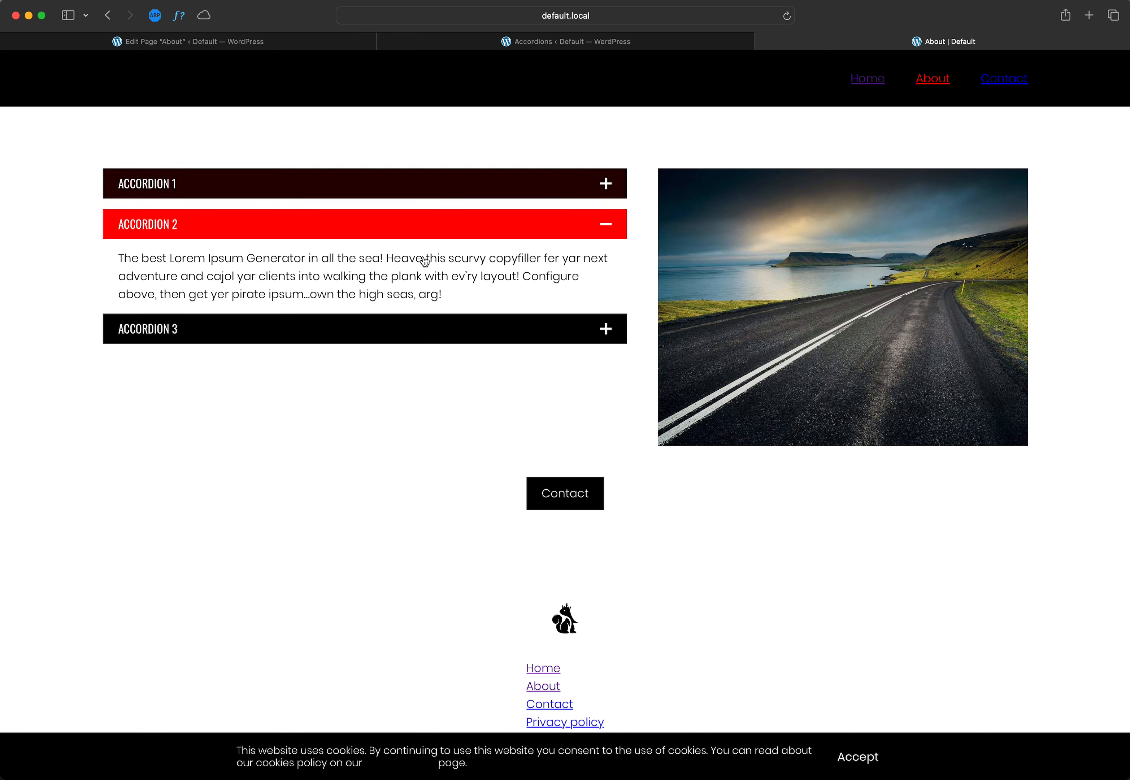
click(552, 43)
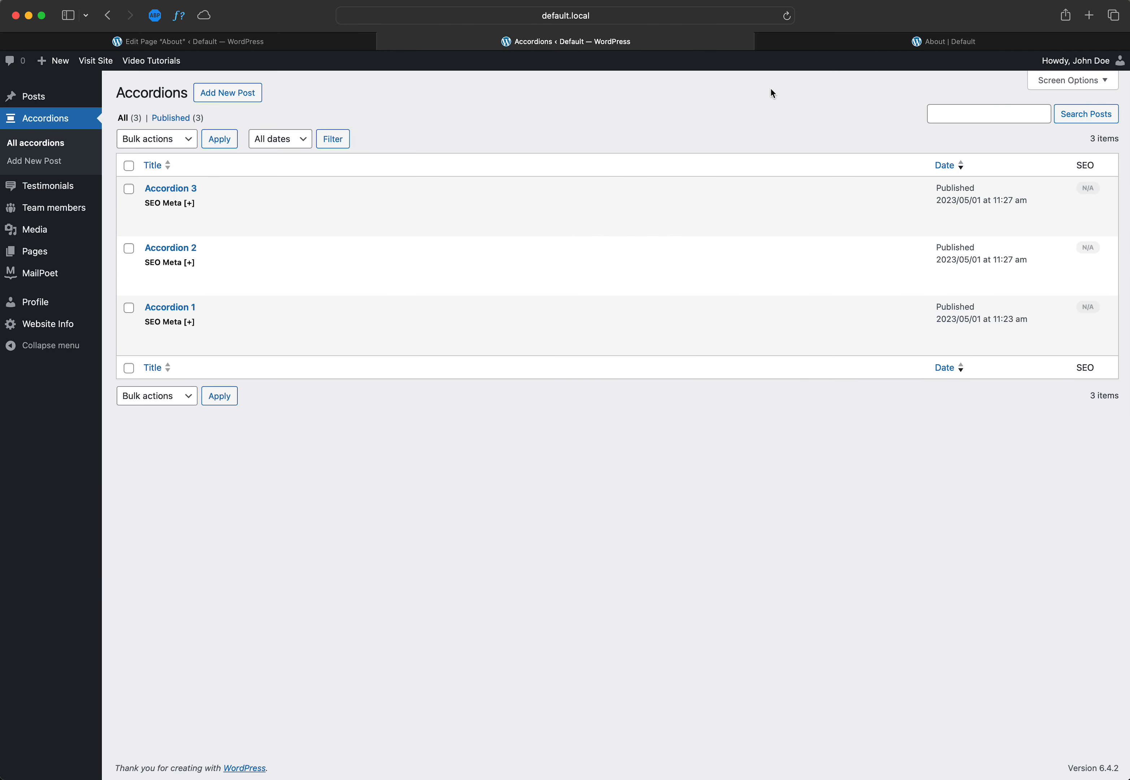
click(853, 43)
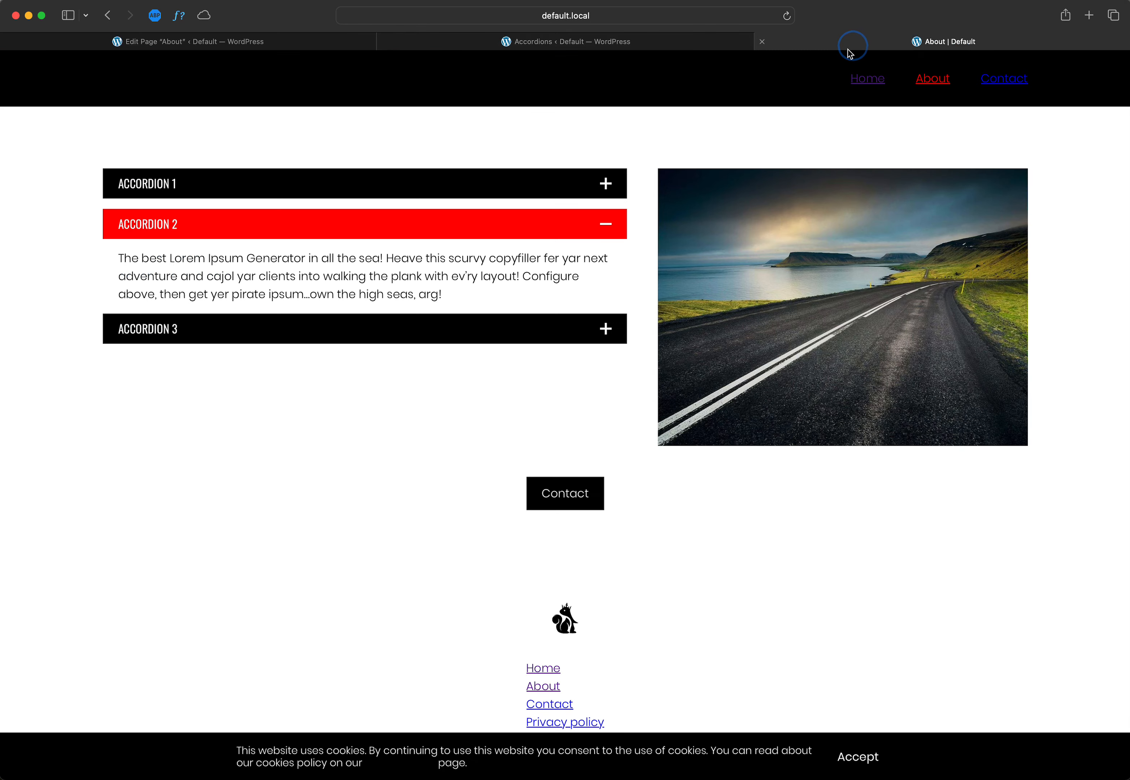
Step: Set the About page's Accordion block layout to Image inside and update the page
click(286, 42)
click(295, 417)
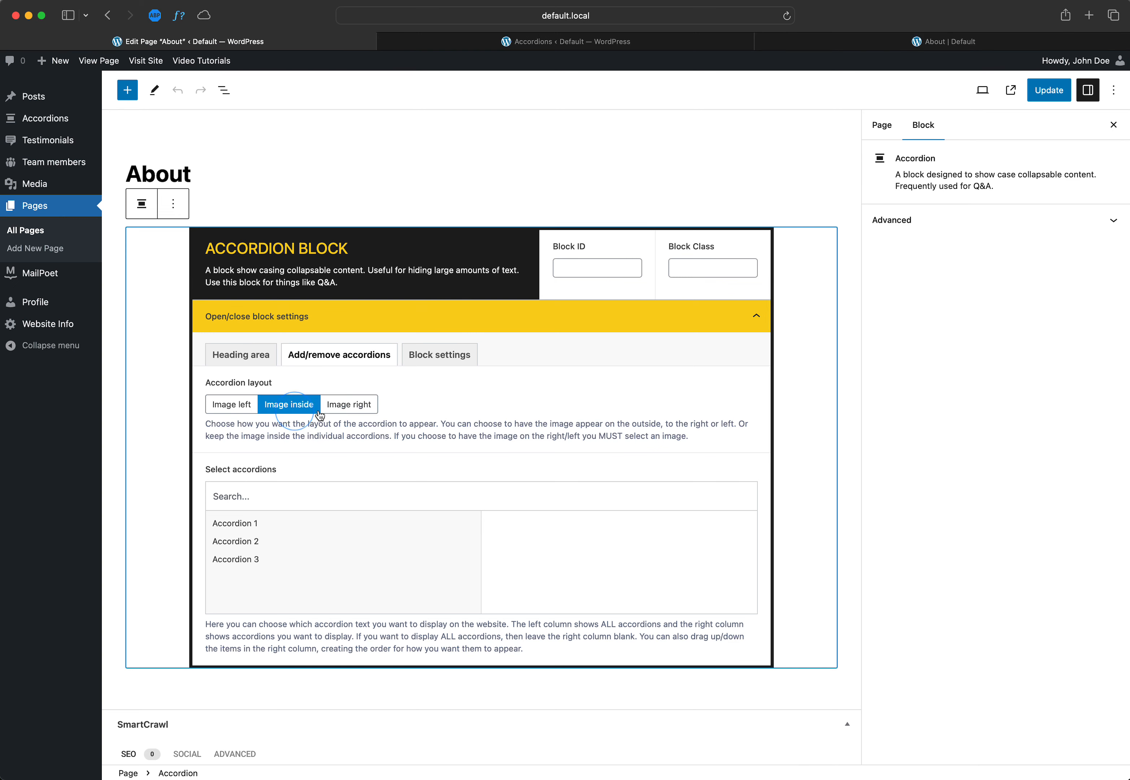
click(1049, 90)
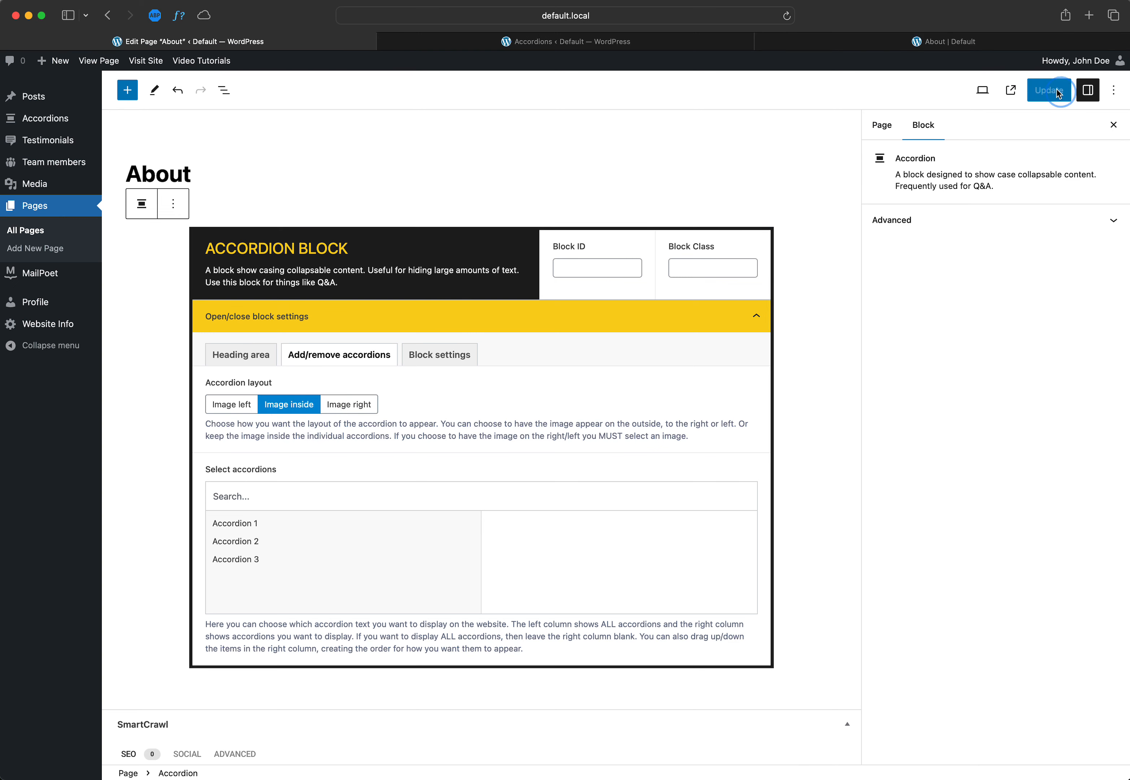
Step: Reload the live About page, examine the accordions in their new layout, and return to the page editor
click(946, 45)
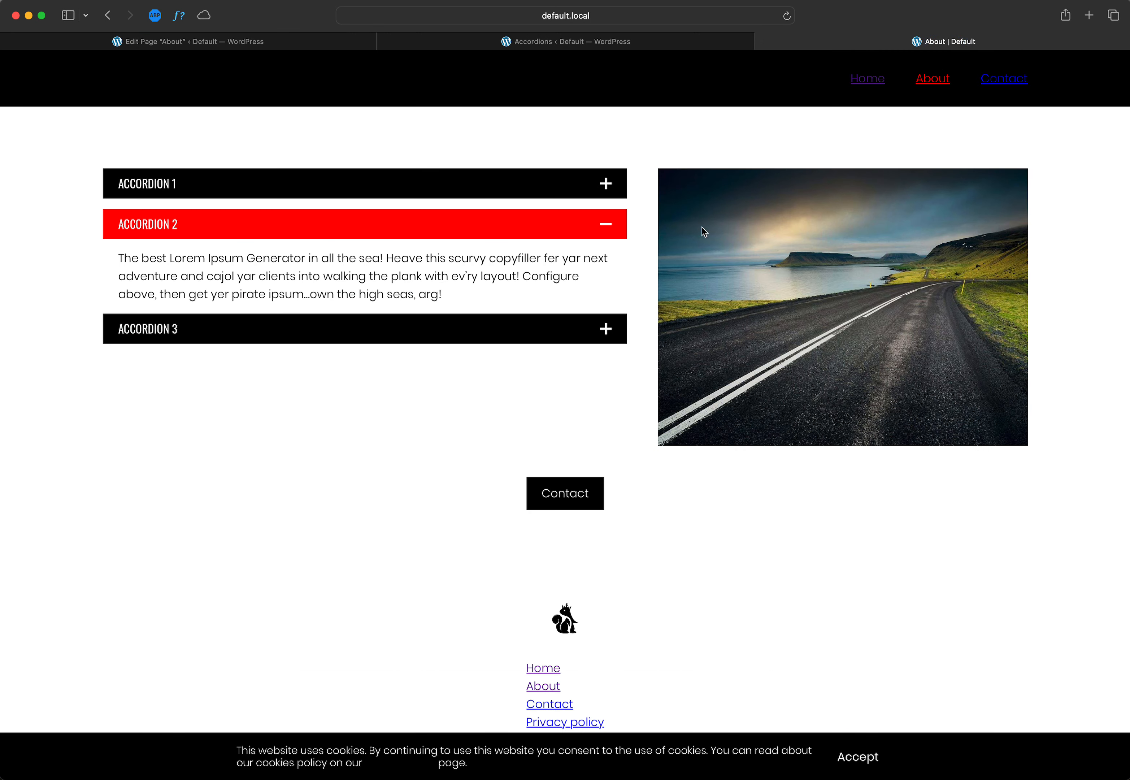
click(788, 17)
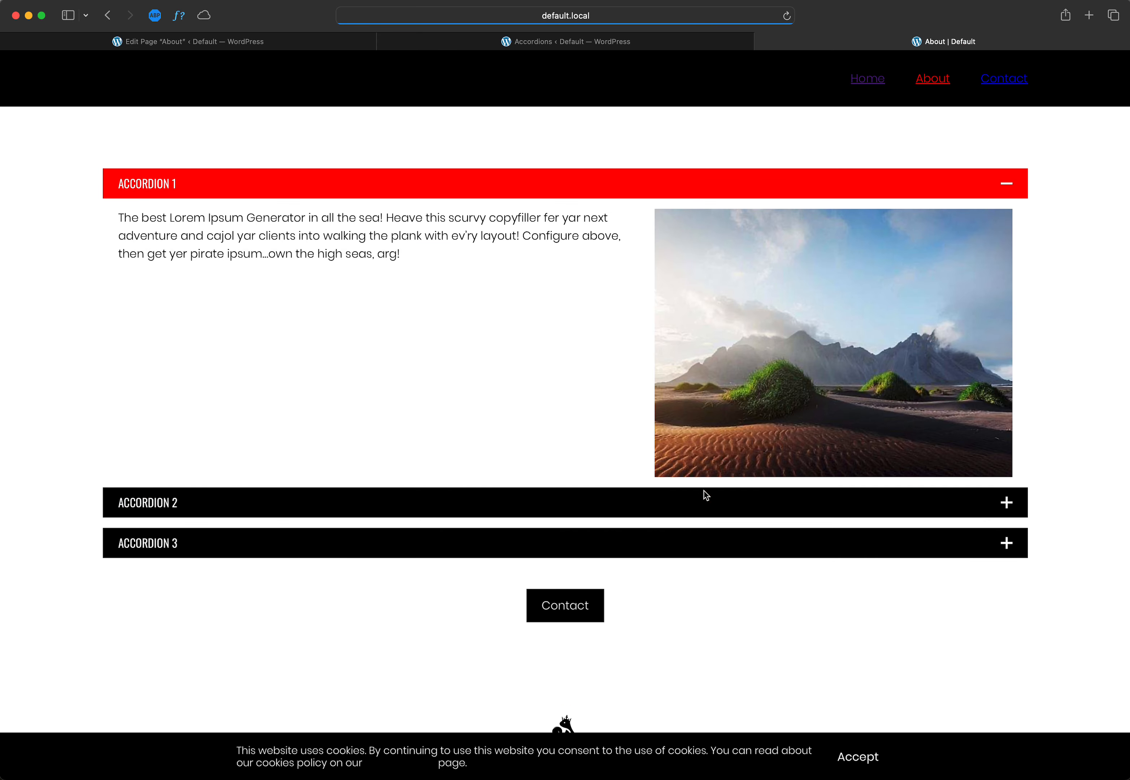
click(705, 493)
click(738, 190)
click(582, 40)
click(369, 47)
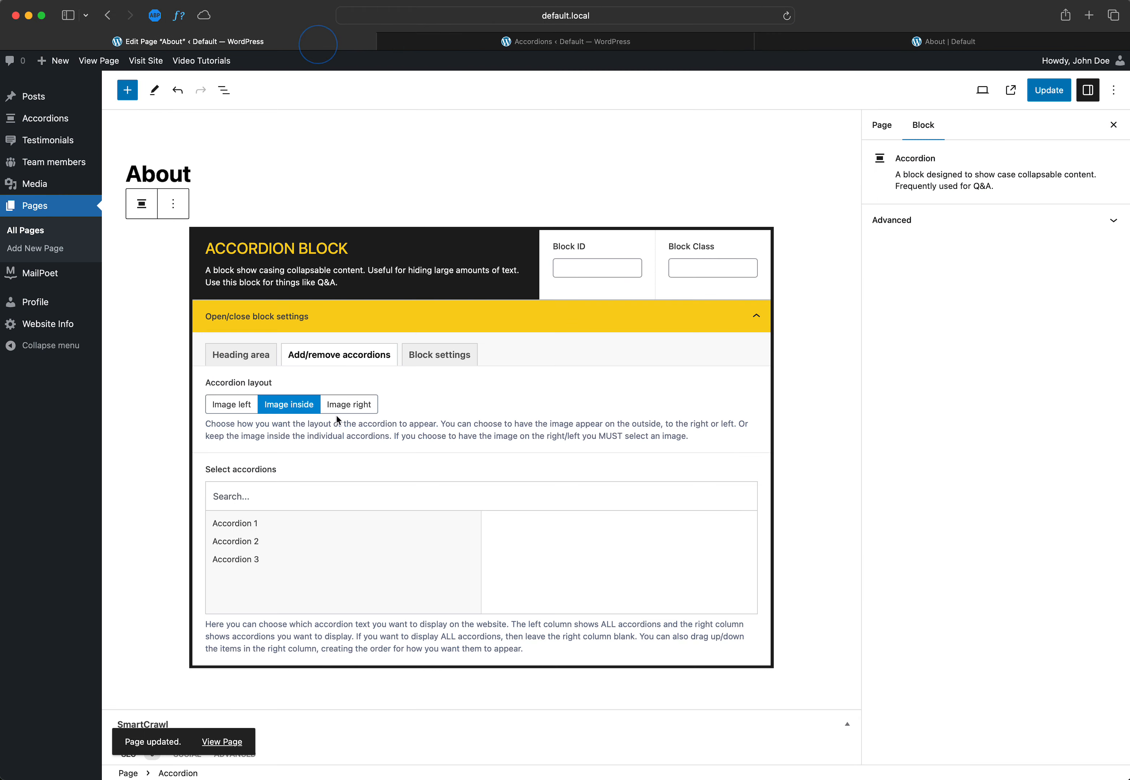